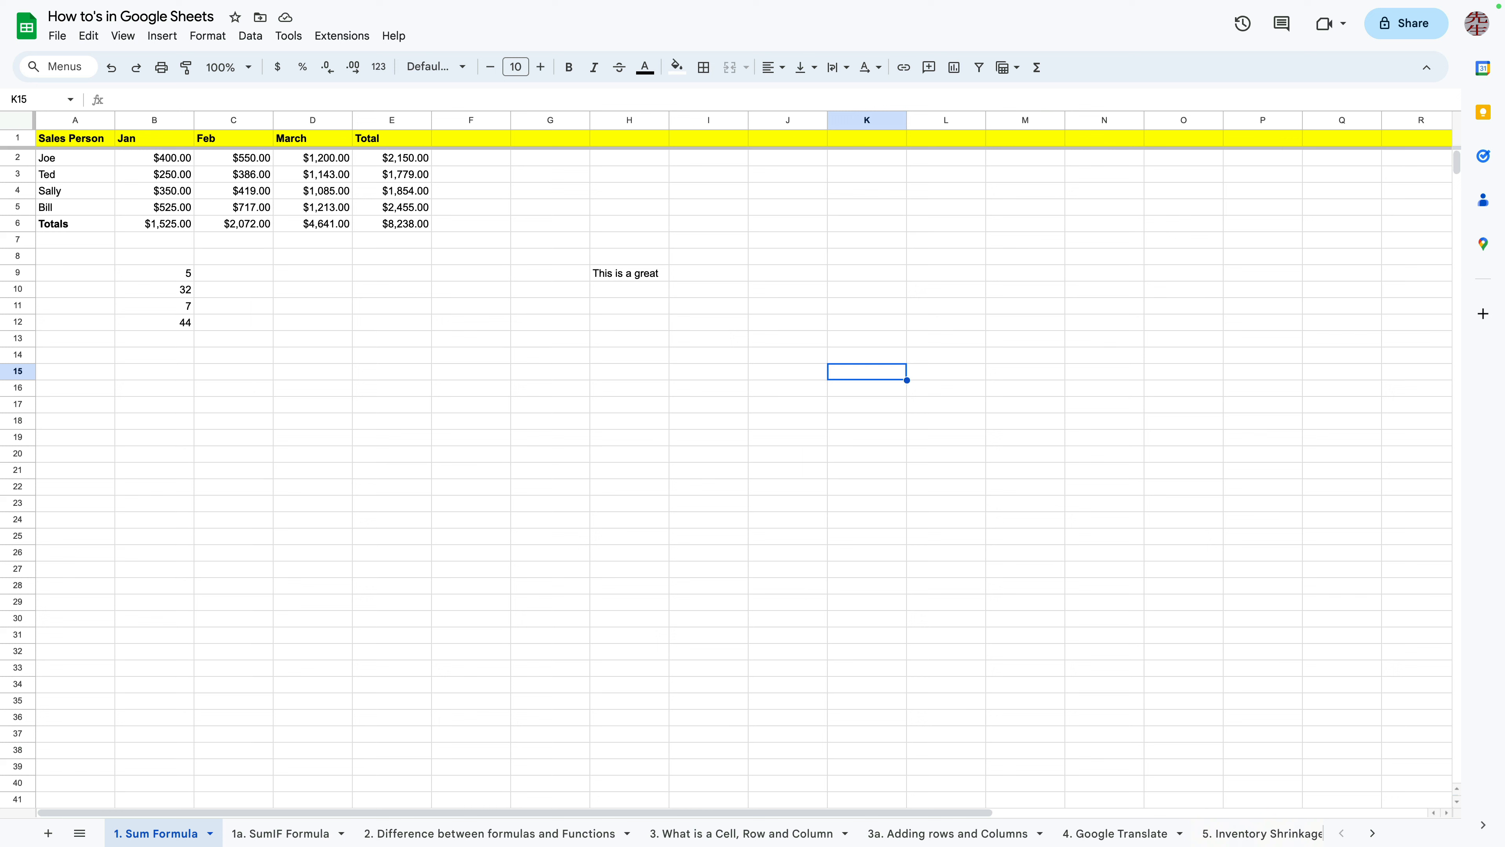
Select the whole of column M, and the whole of column F in turn
{"action": "key", "text": "Left"}
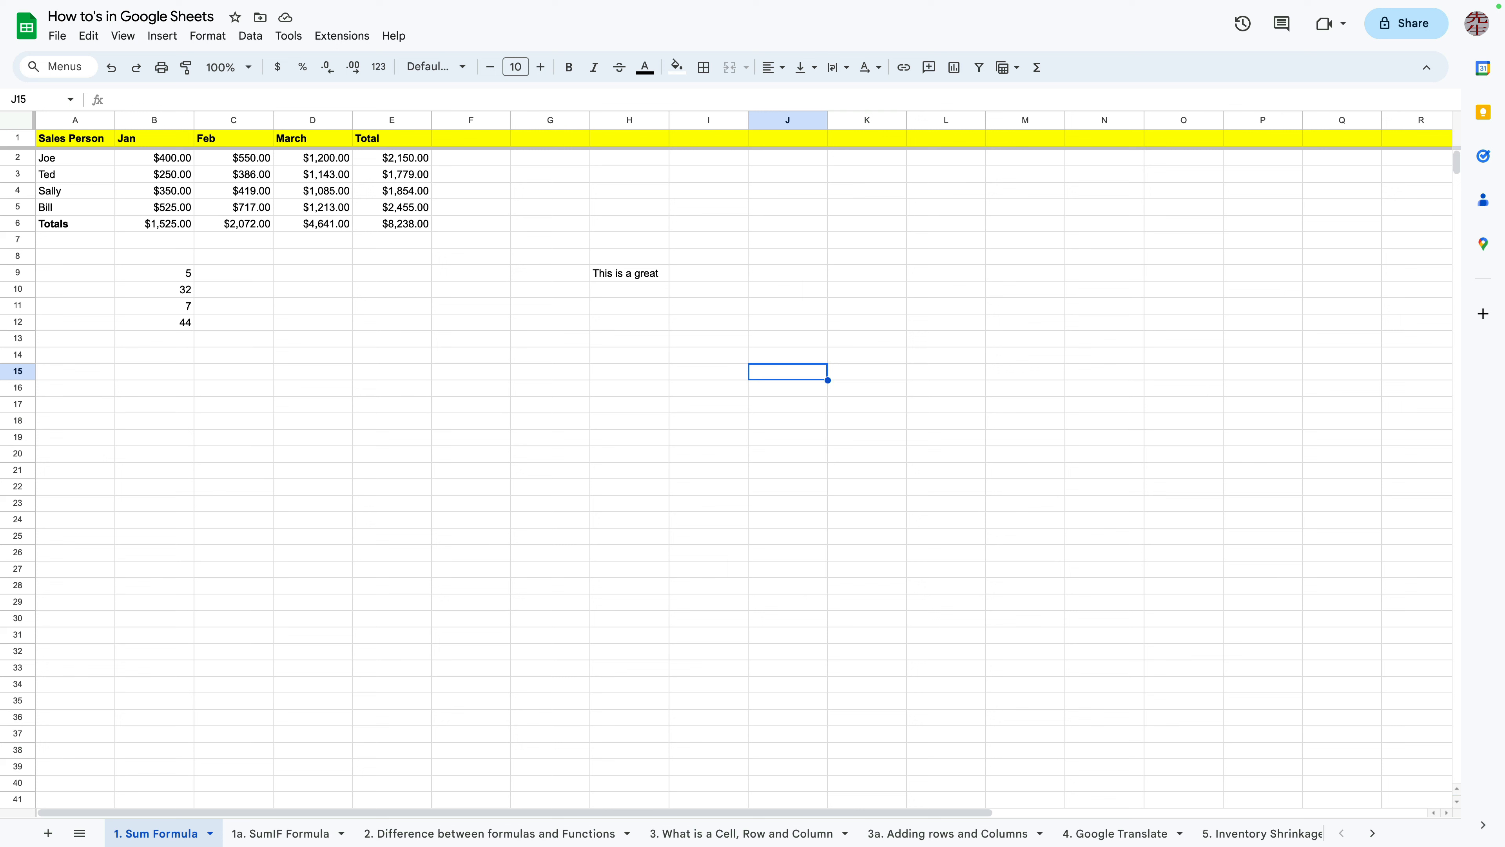
{"action": "left_click", "coordinate": [1026, 355]}
{"action": "left_click", "coordinate": [788, 338]}
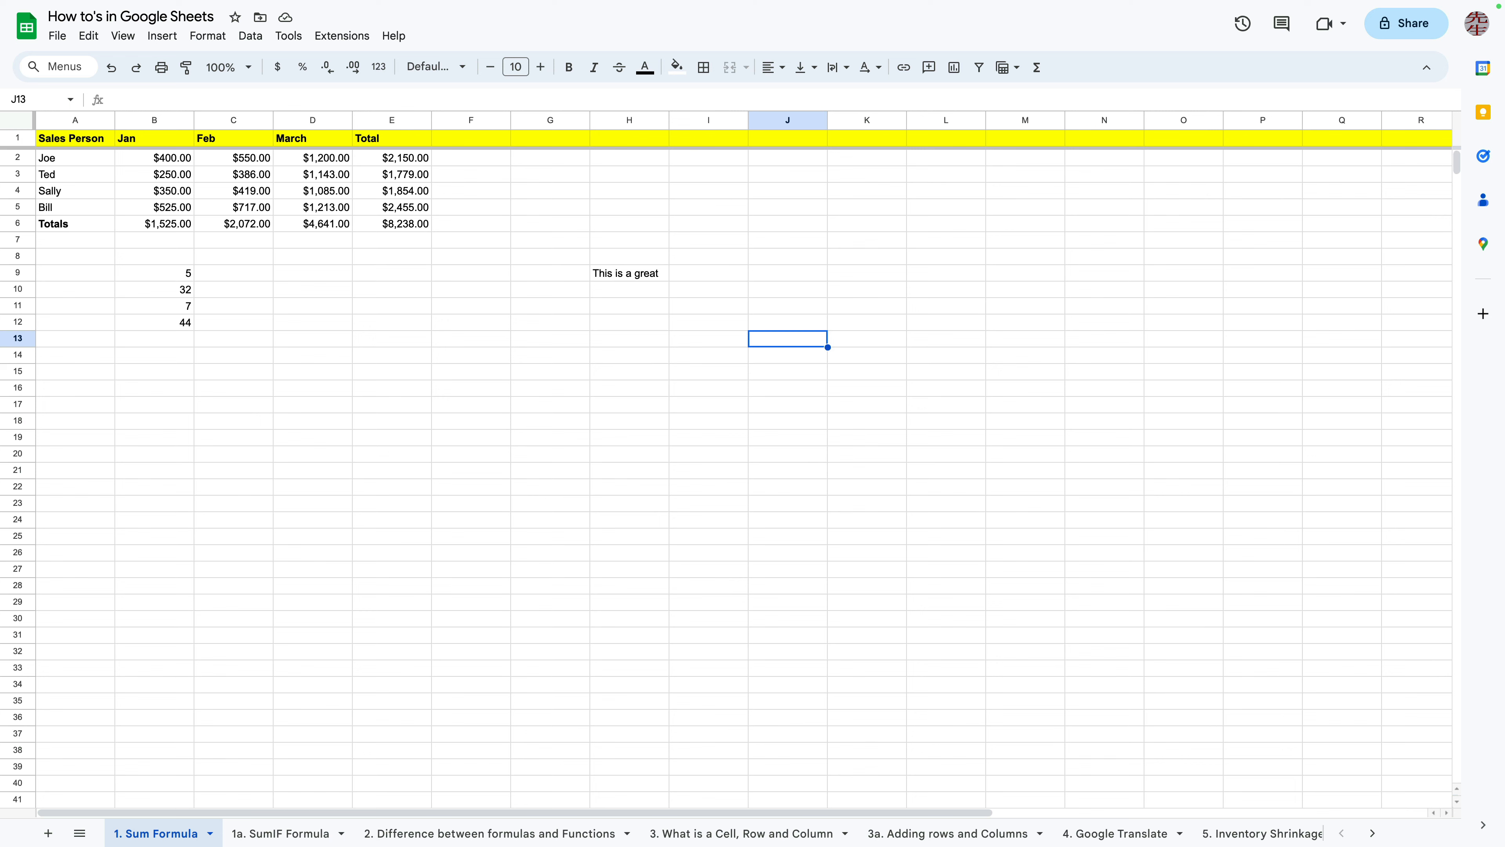
{"action": "left_click", "coordinate": [1025, 289]}
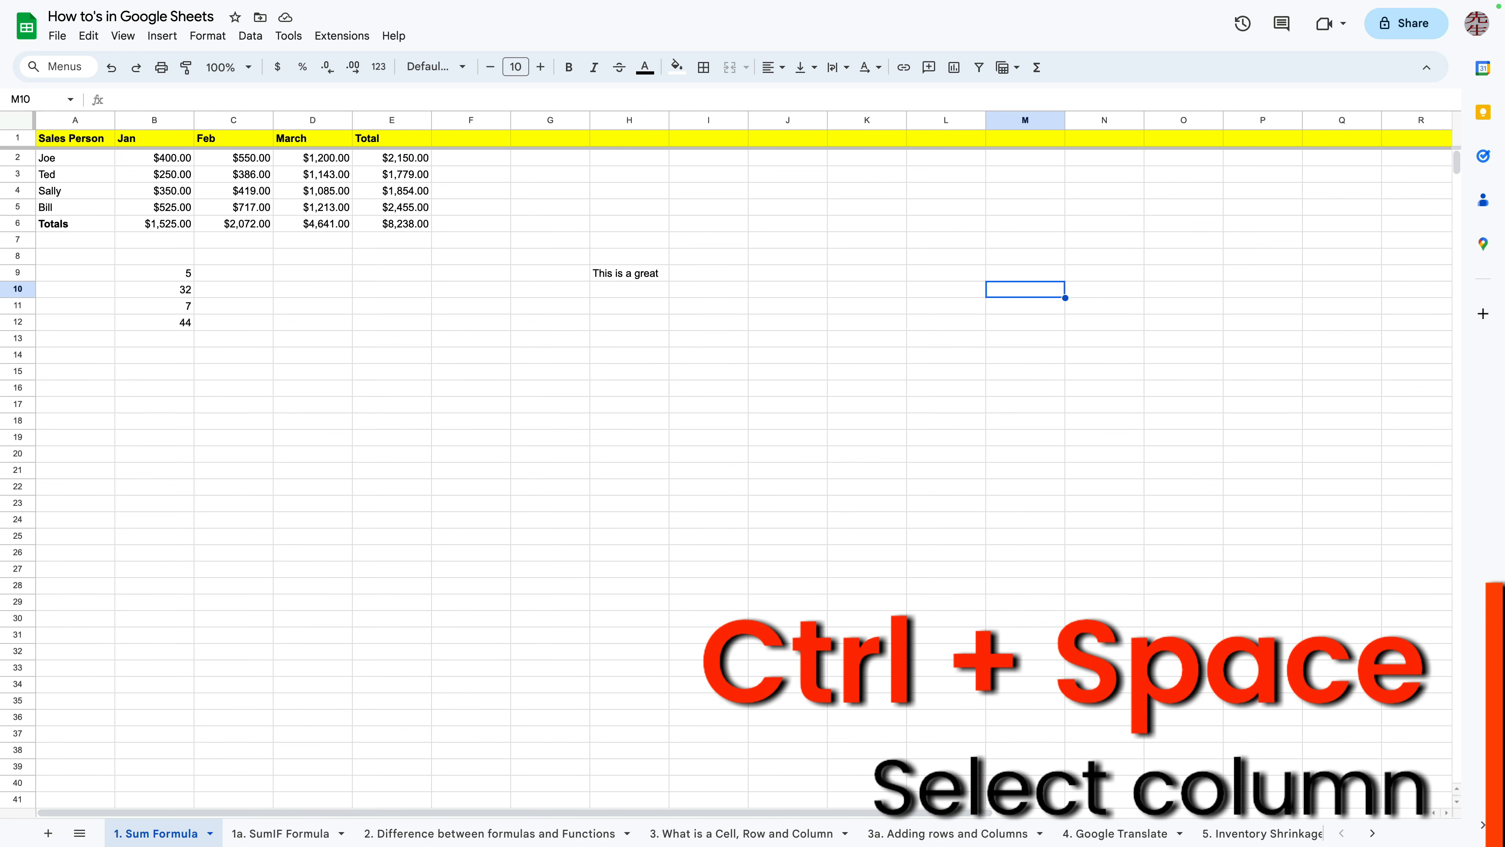
{"action": "key", "text": "ctrl+space"}
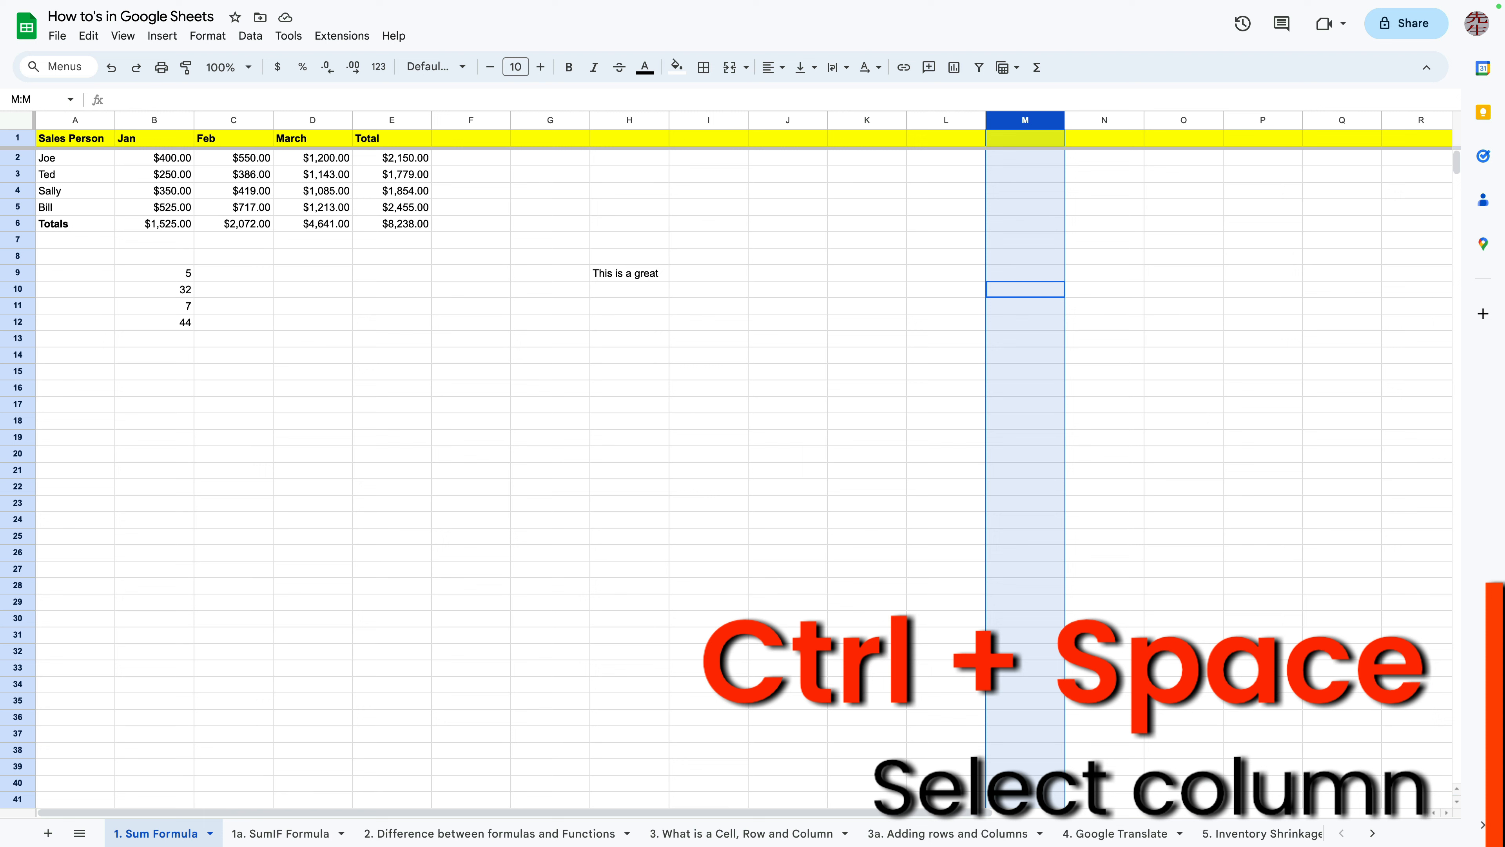
{"action": "left_click", "coordinate": [471, 322]}
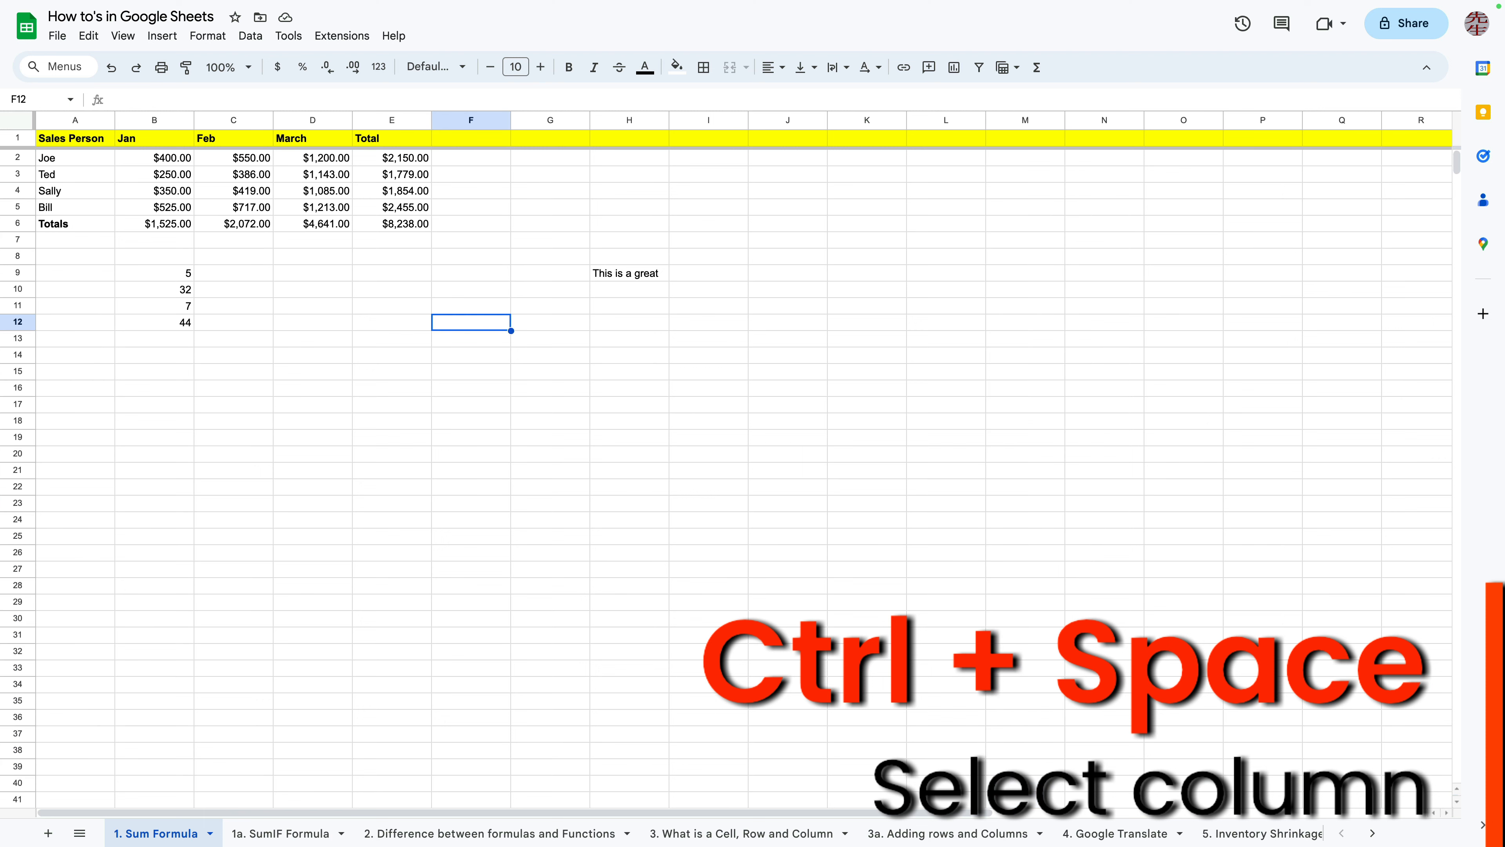
{"action": "key", "text": "ctrl+space"}
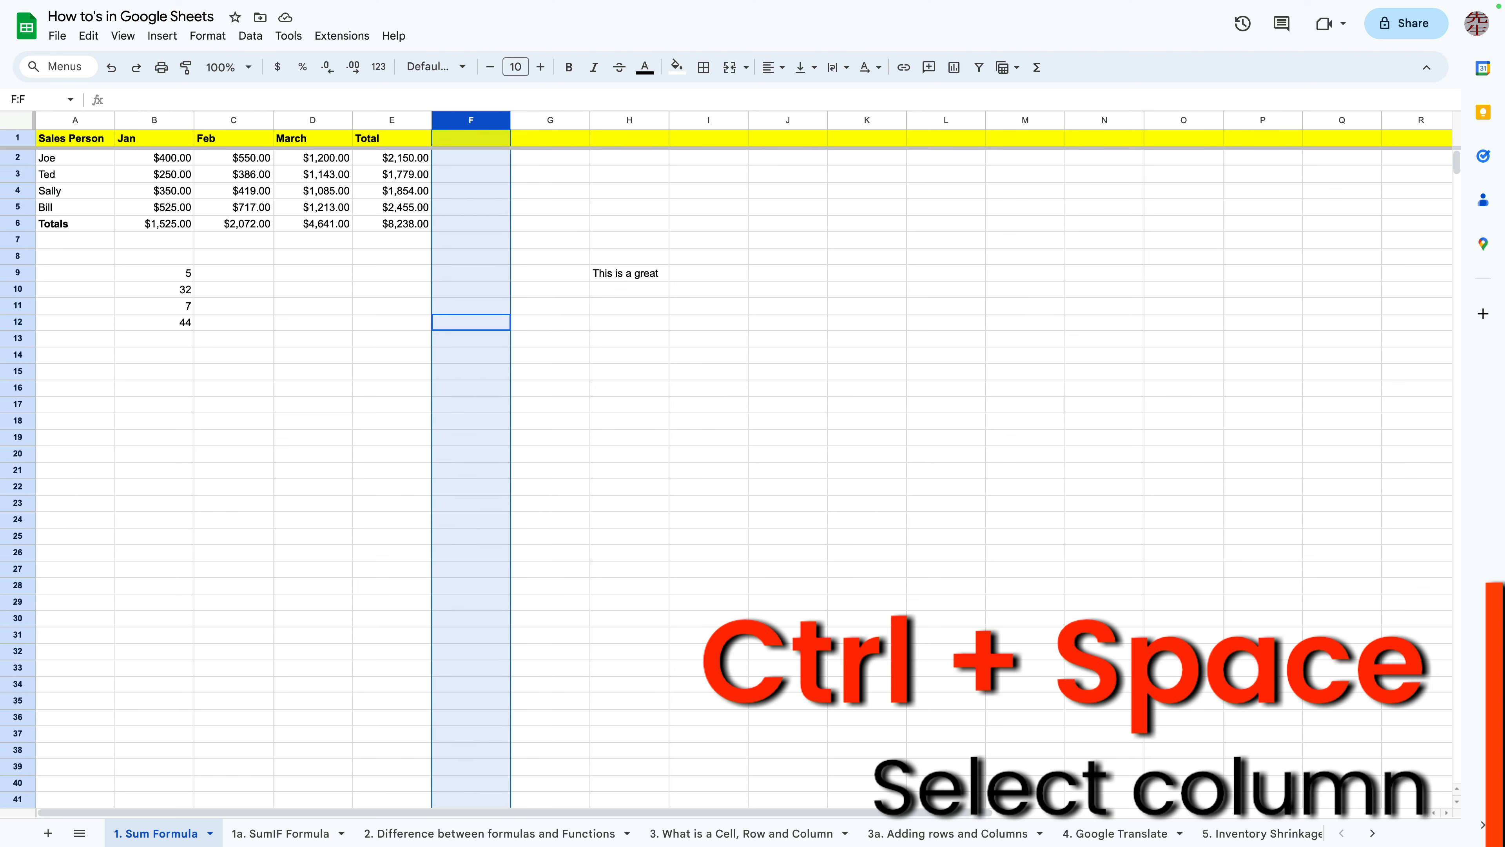
Paste the copied product URL into cell K14 and clear it again
{"action": "left_click", "coordinate": [868, 355]}
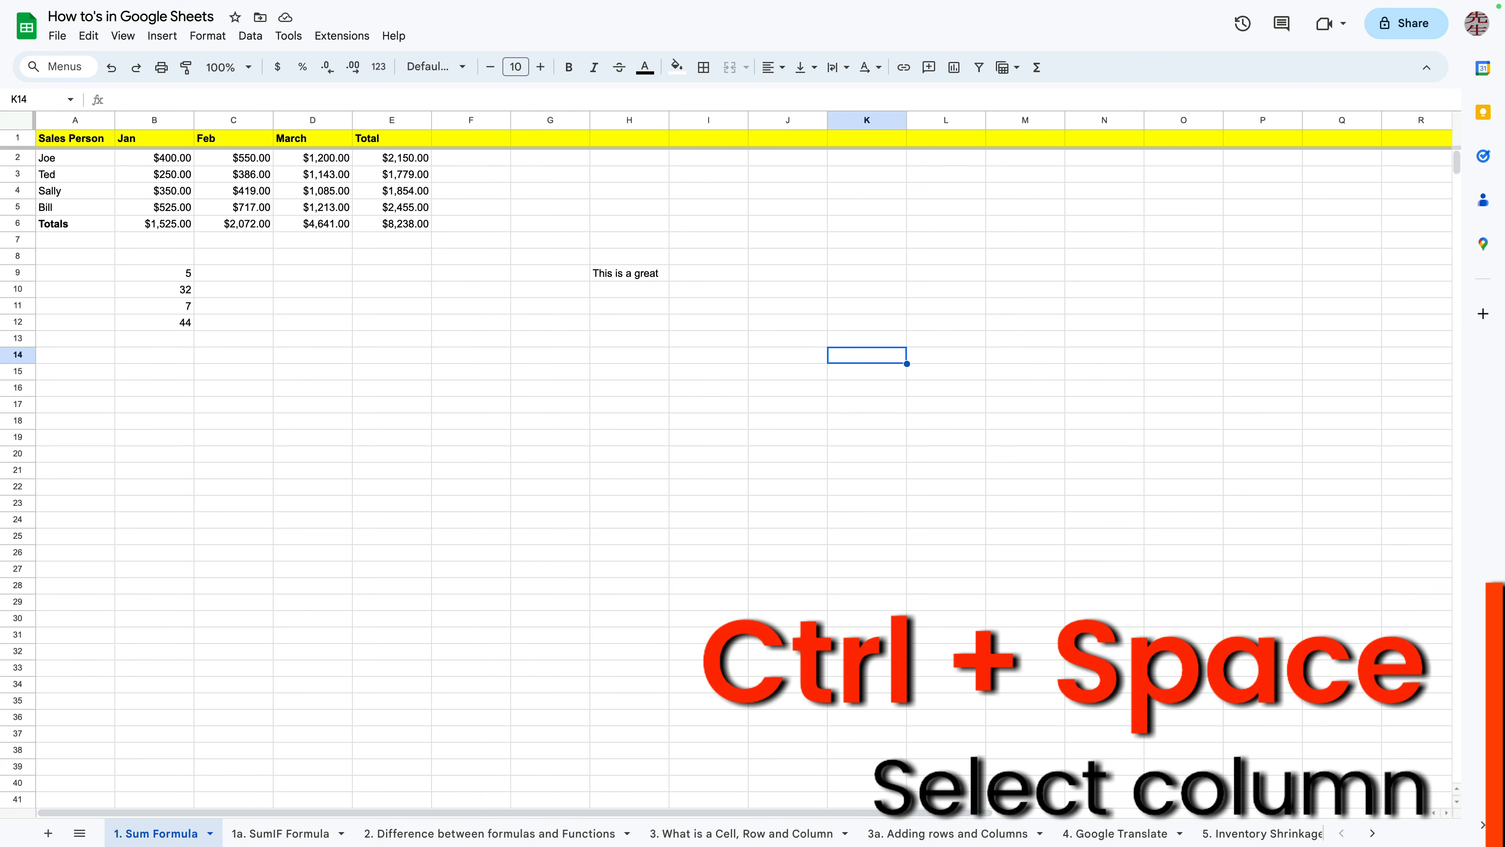
{"action": "type", "text": "https://www.tillys.com/product/new-balance-574-womens-shoes/43543320007.html"}
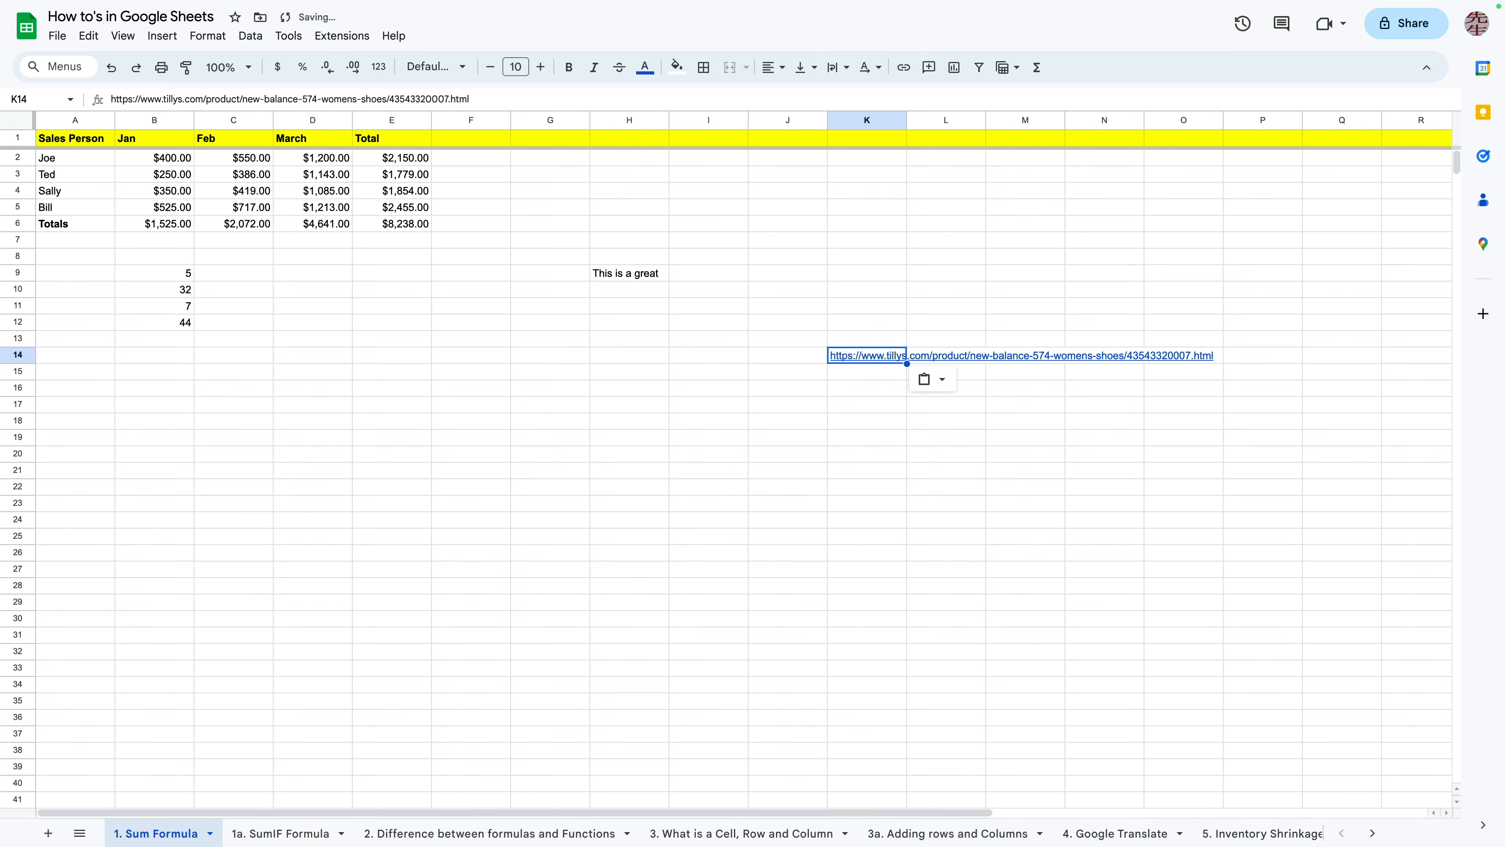
{"action": "key", "text": "Delete"}
Select the whole of column K
{"action": "left_click", "coordinate": [868, 322]}
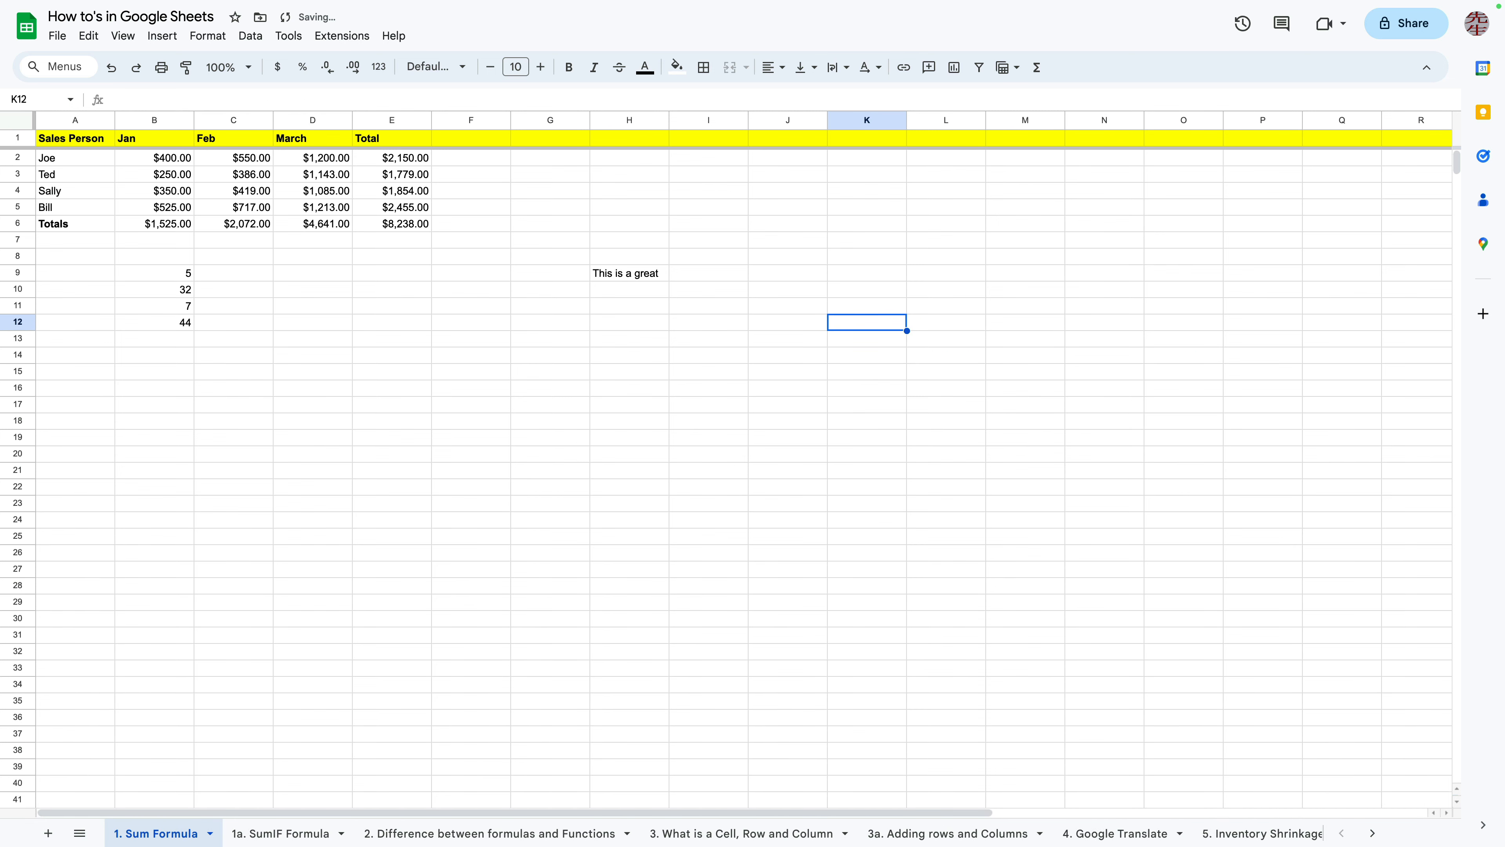
{"action": "key", "text": "ctrl+space"}
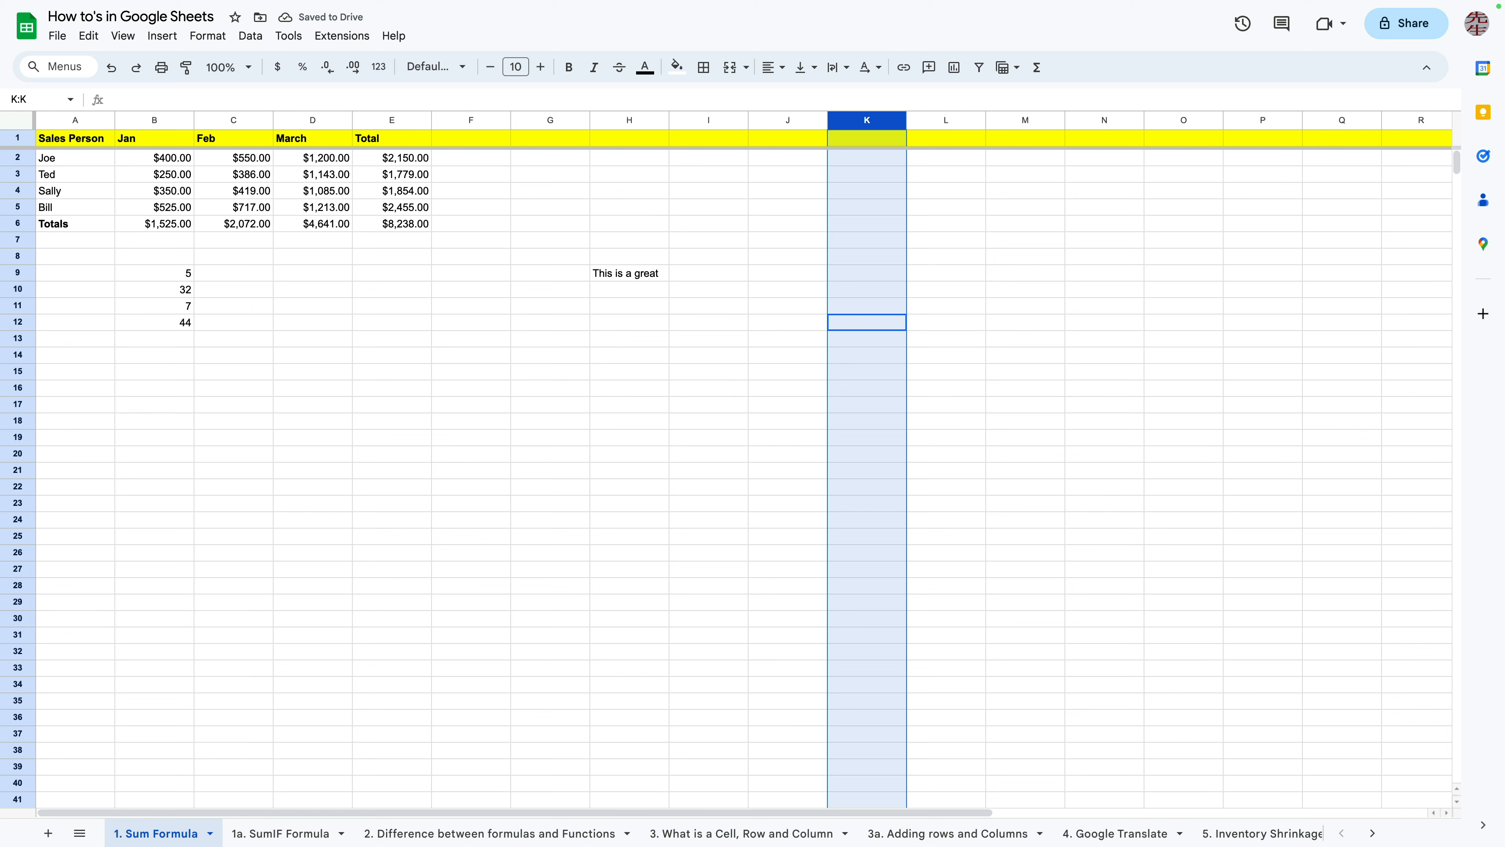
{"action": "left_click", "coordinate": [471, 355]}
Clear all of column D, the March figures, and undo the deletion
{"action": "left_click", "coordinate": [313, 307]}
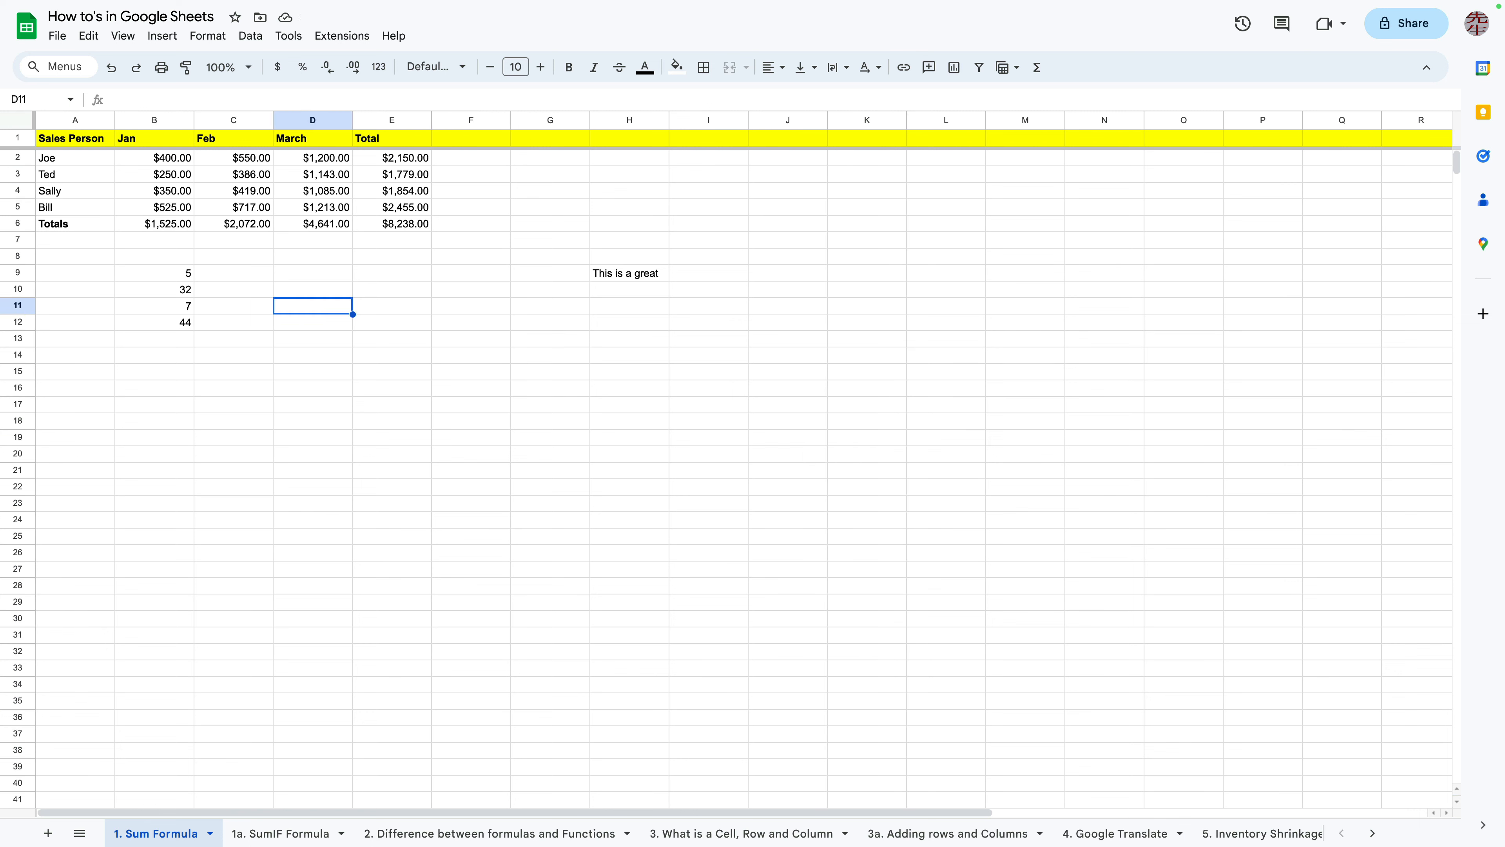
{"action": "key", "text": "ctrl+space"}
{"action": "key", "text": "Delete"}
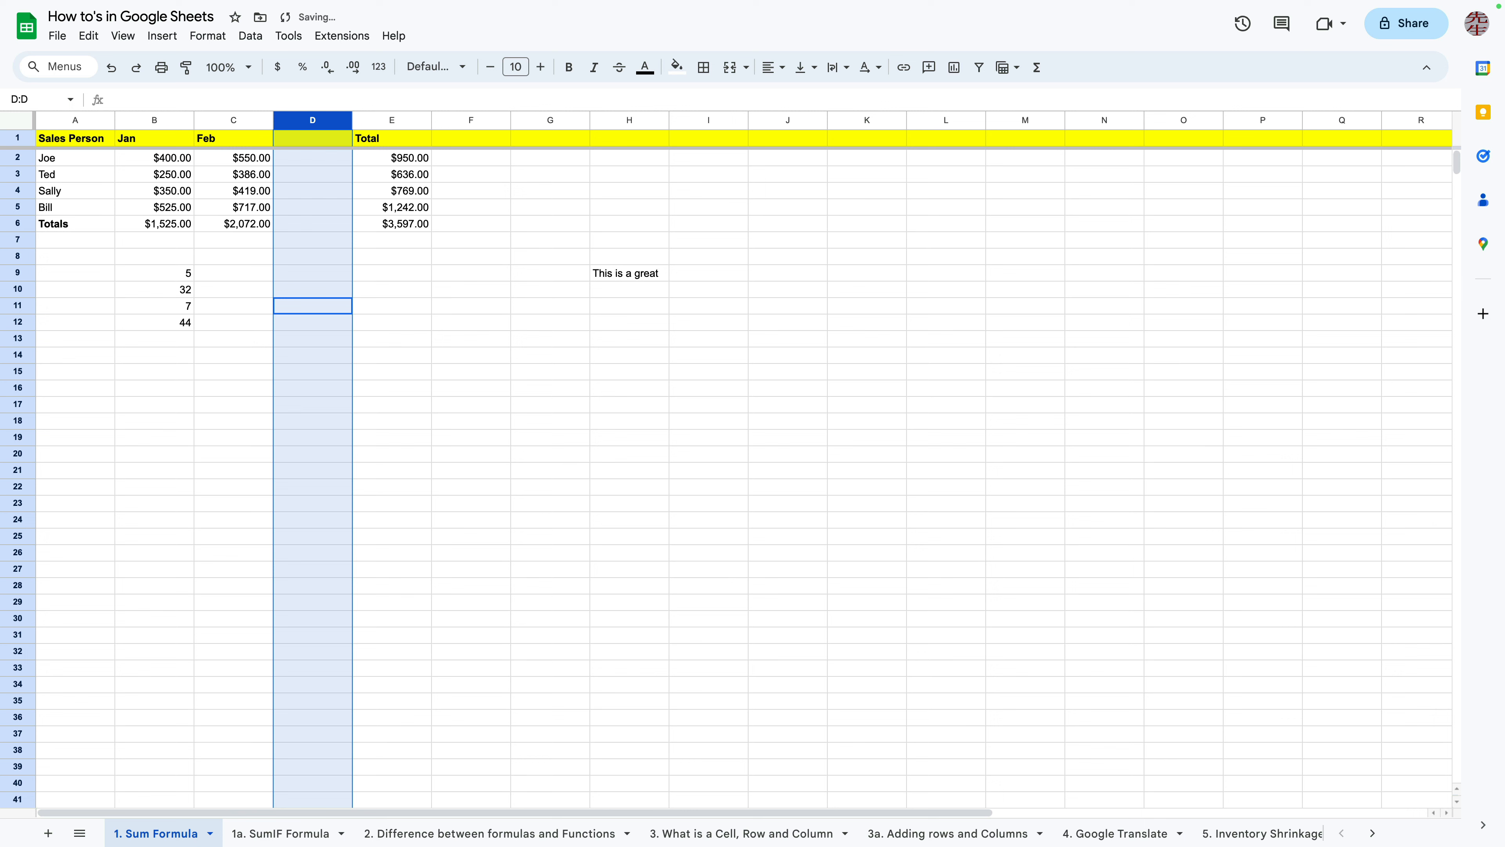
{"action": "left_click", "coordinate": [471, 355]}
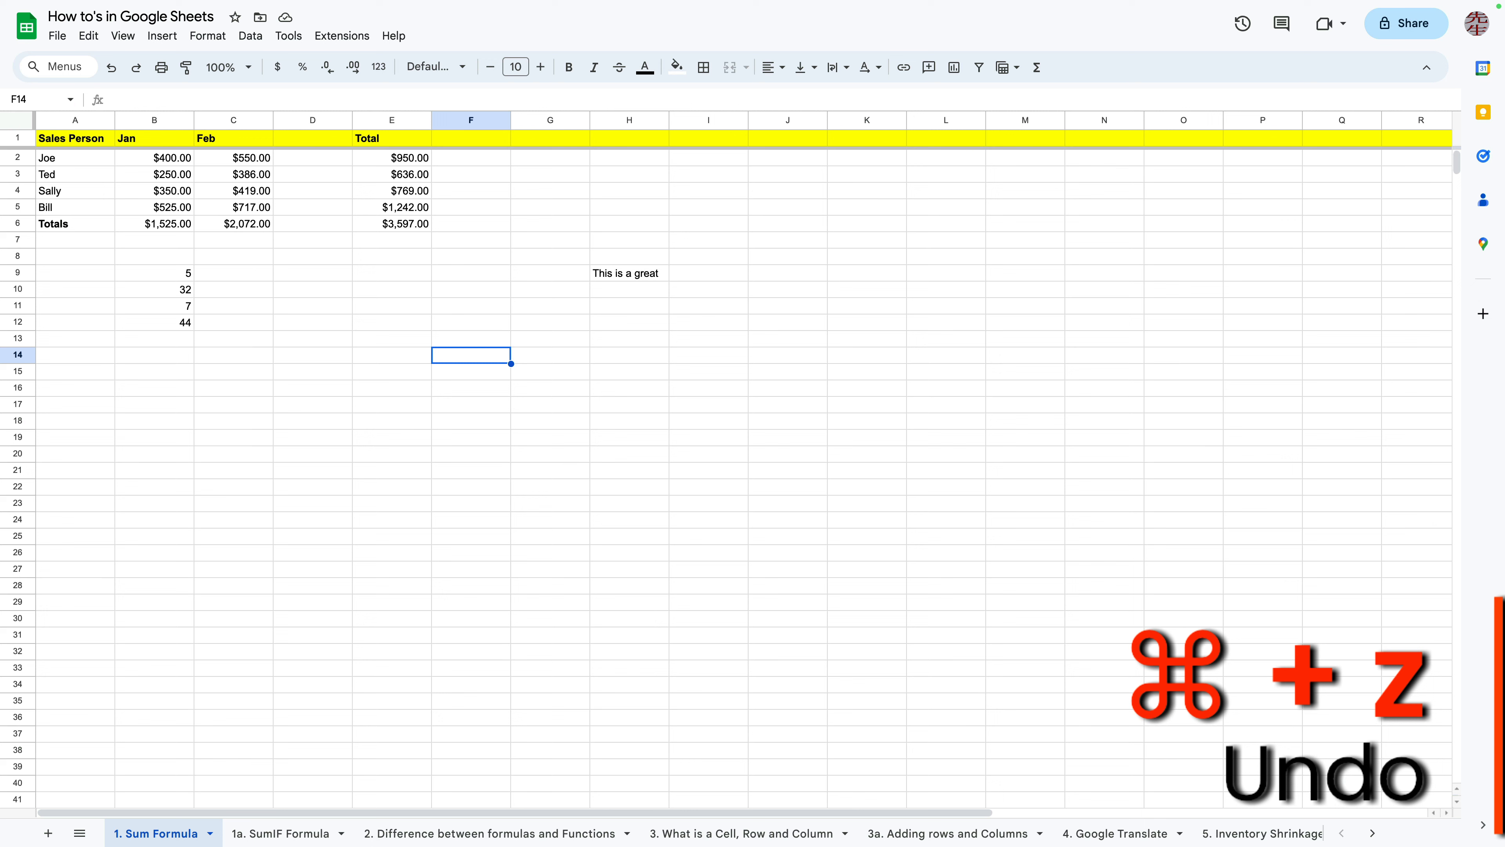
{"action": "key", "text": "super+z"}
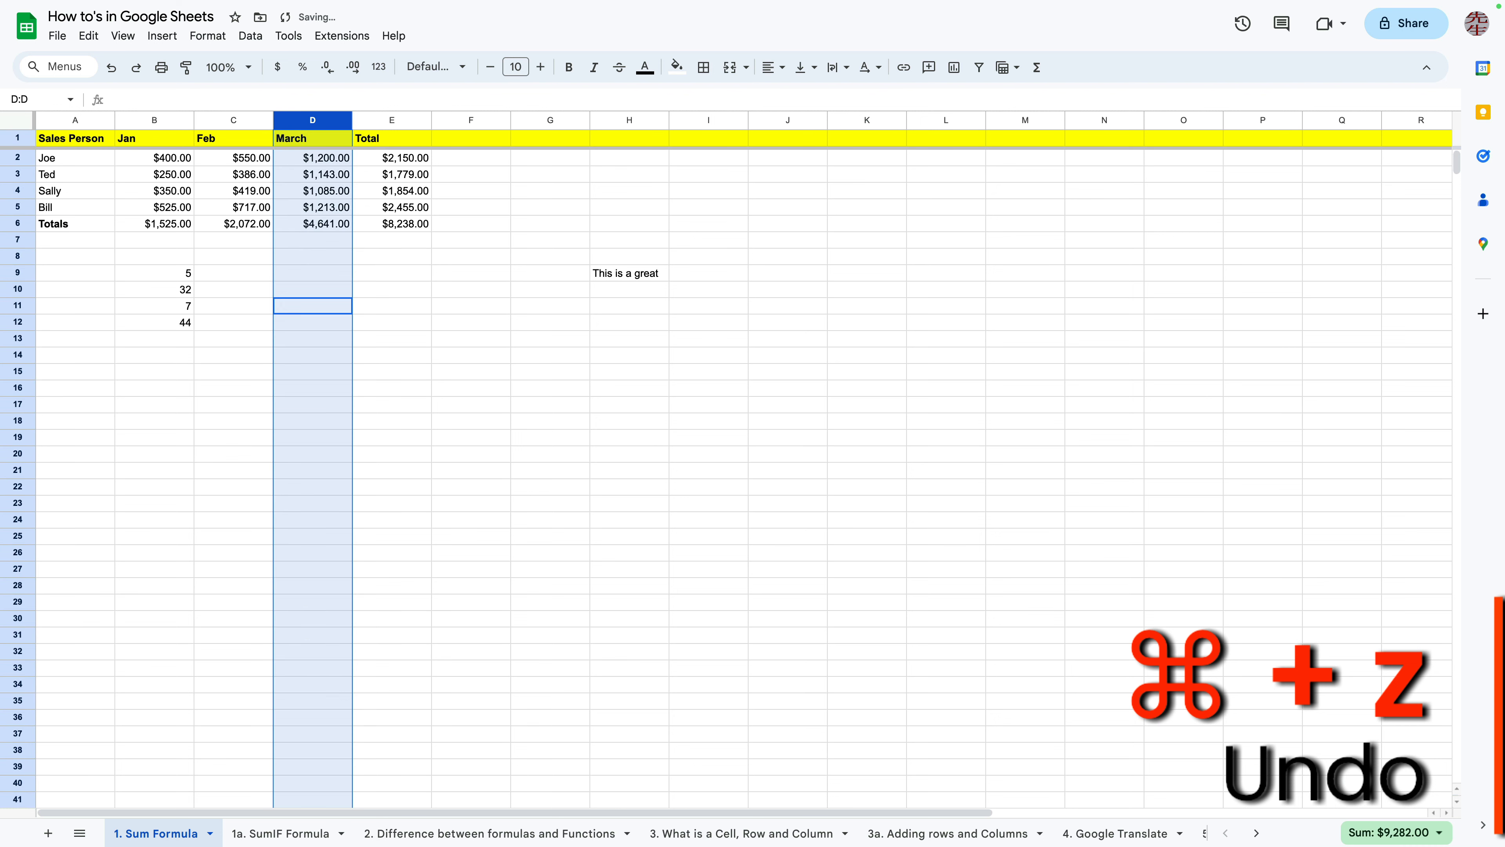
Clear the whole of column G and undo that clearing
{"action": "left_click", "coordinate": [550, 388]}
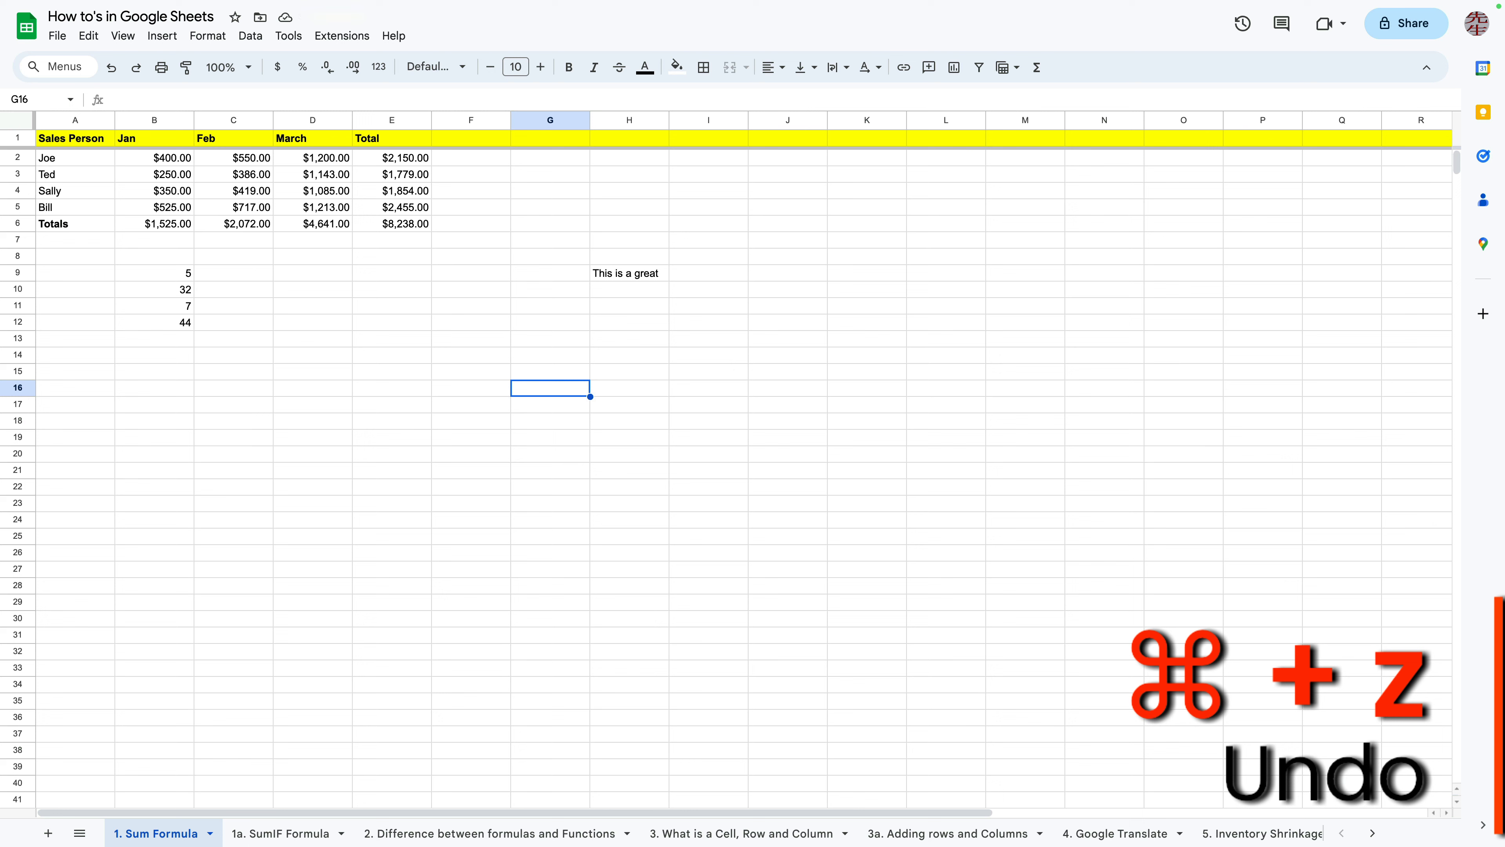
{"action": "key", "text": "ctrl+space"}
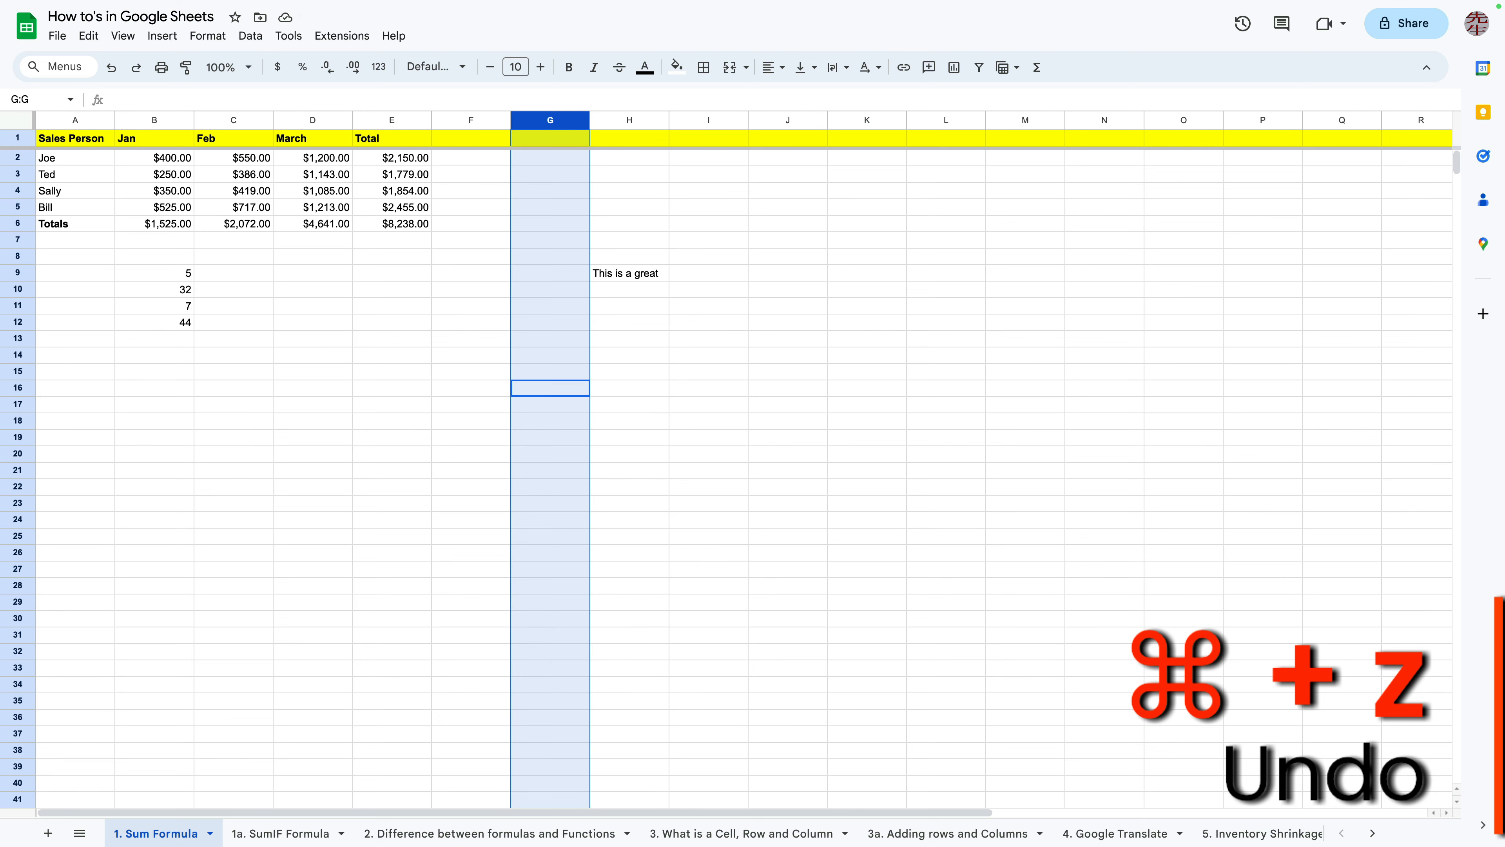
{"action": "key", "text": "Delete"}
{"action": "key", "text": "super+z"}
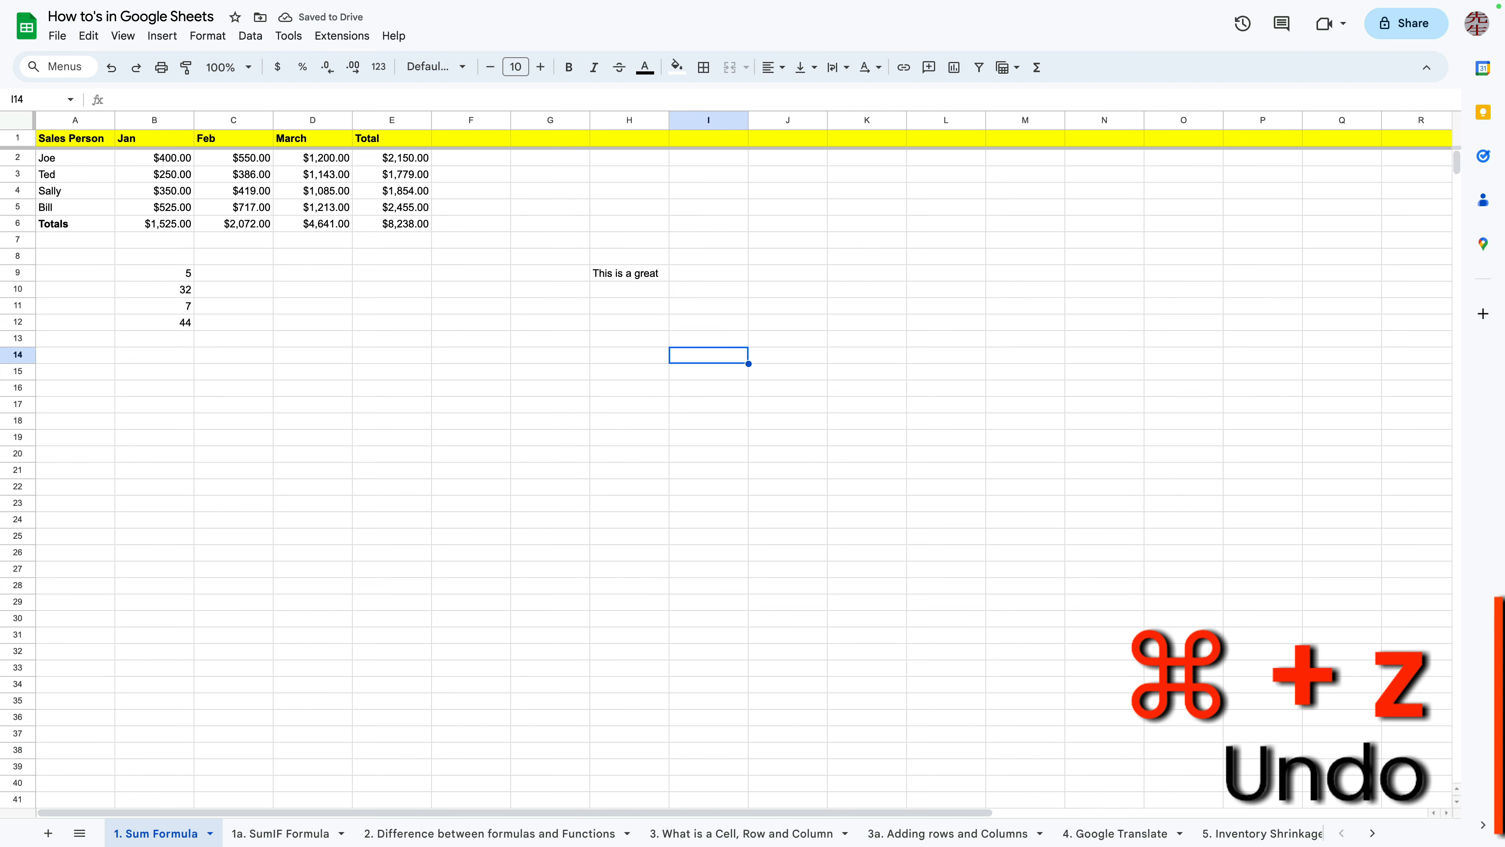
Select the entire March column D, delete its contents, and restore them with undo
{"action": "left_click", "coordinate": [312, 120]}
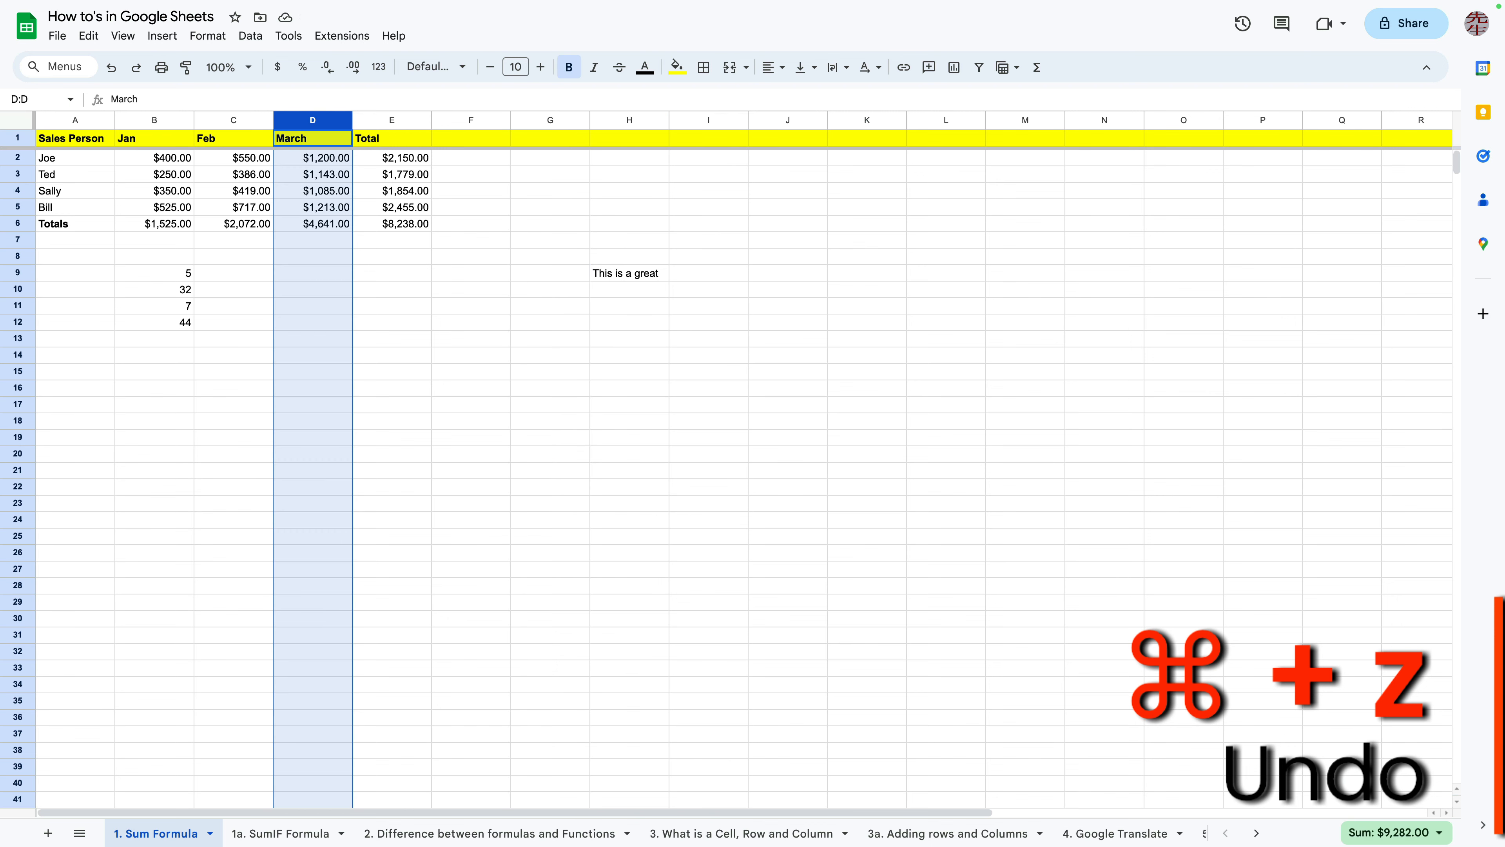
{"action": "key", "text": "Delete"}
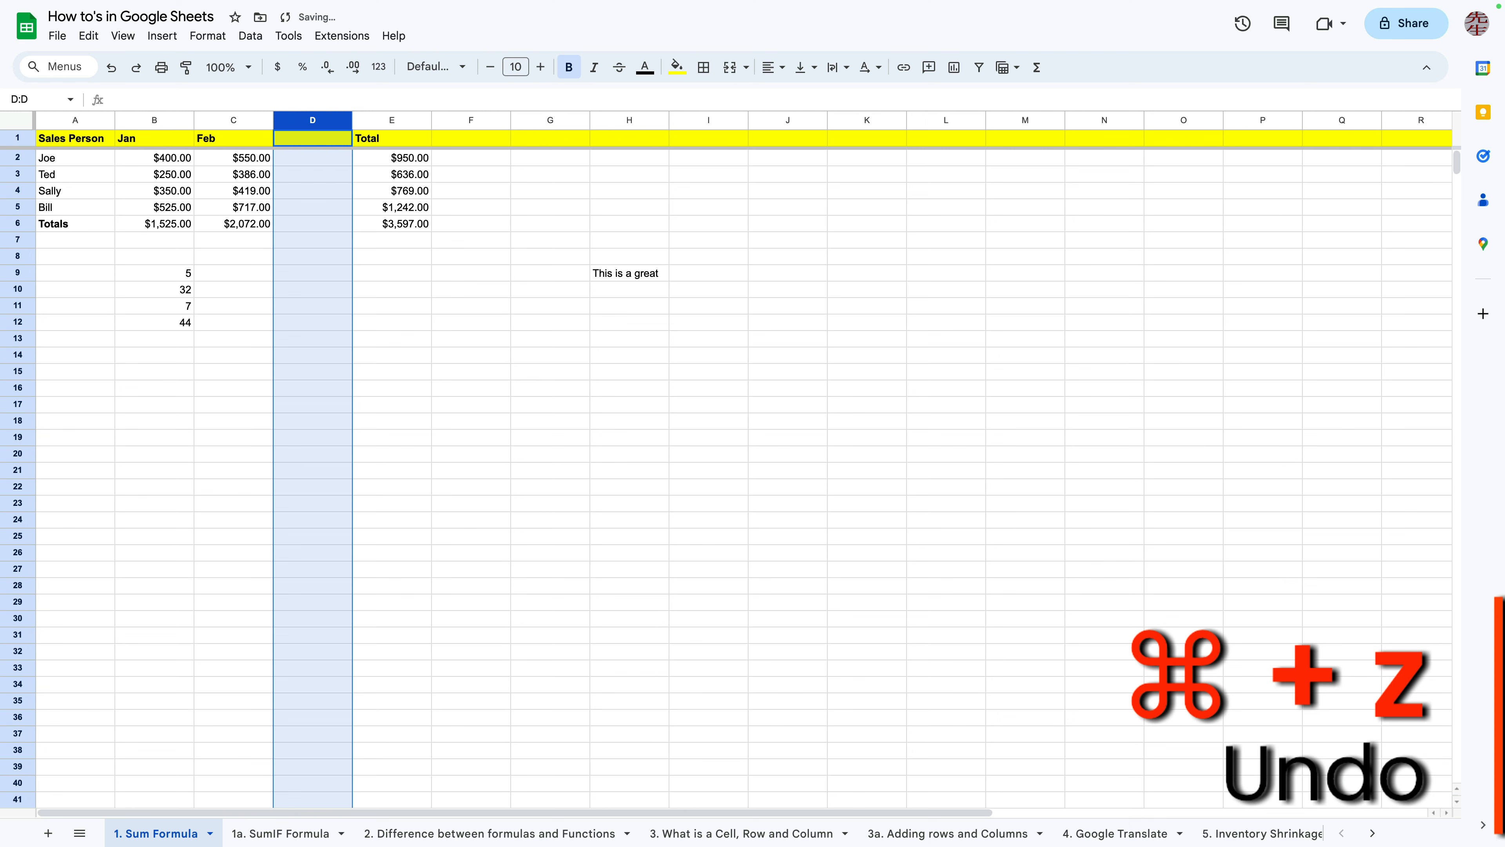
{"action": "key", "text": "super+z"}
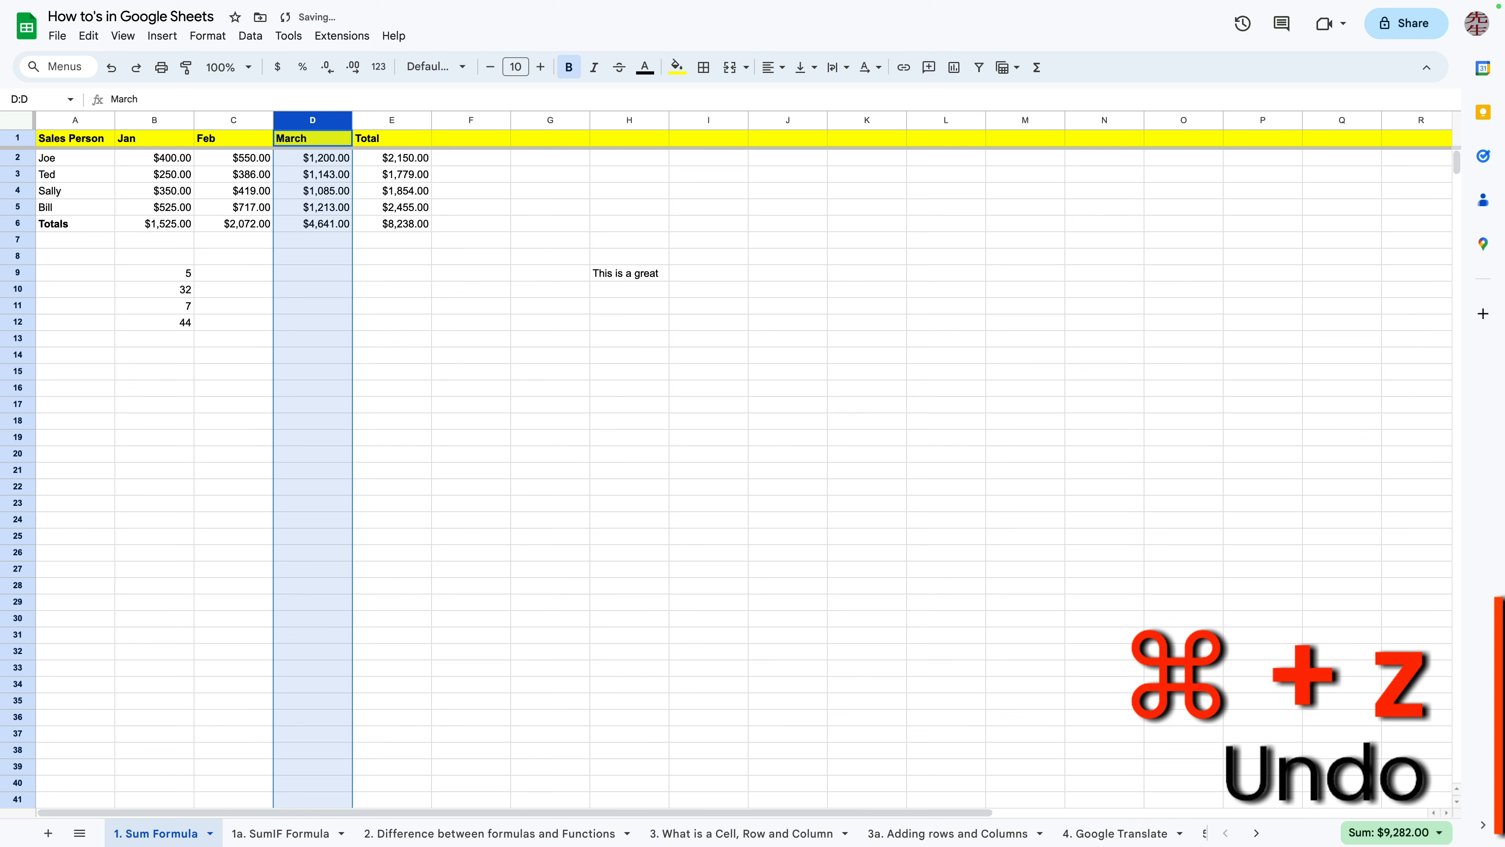
Overwrite cell H9 with Hi Are and undo the entry
{"action": "left_click", "coordinate": [550, 372]}
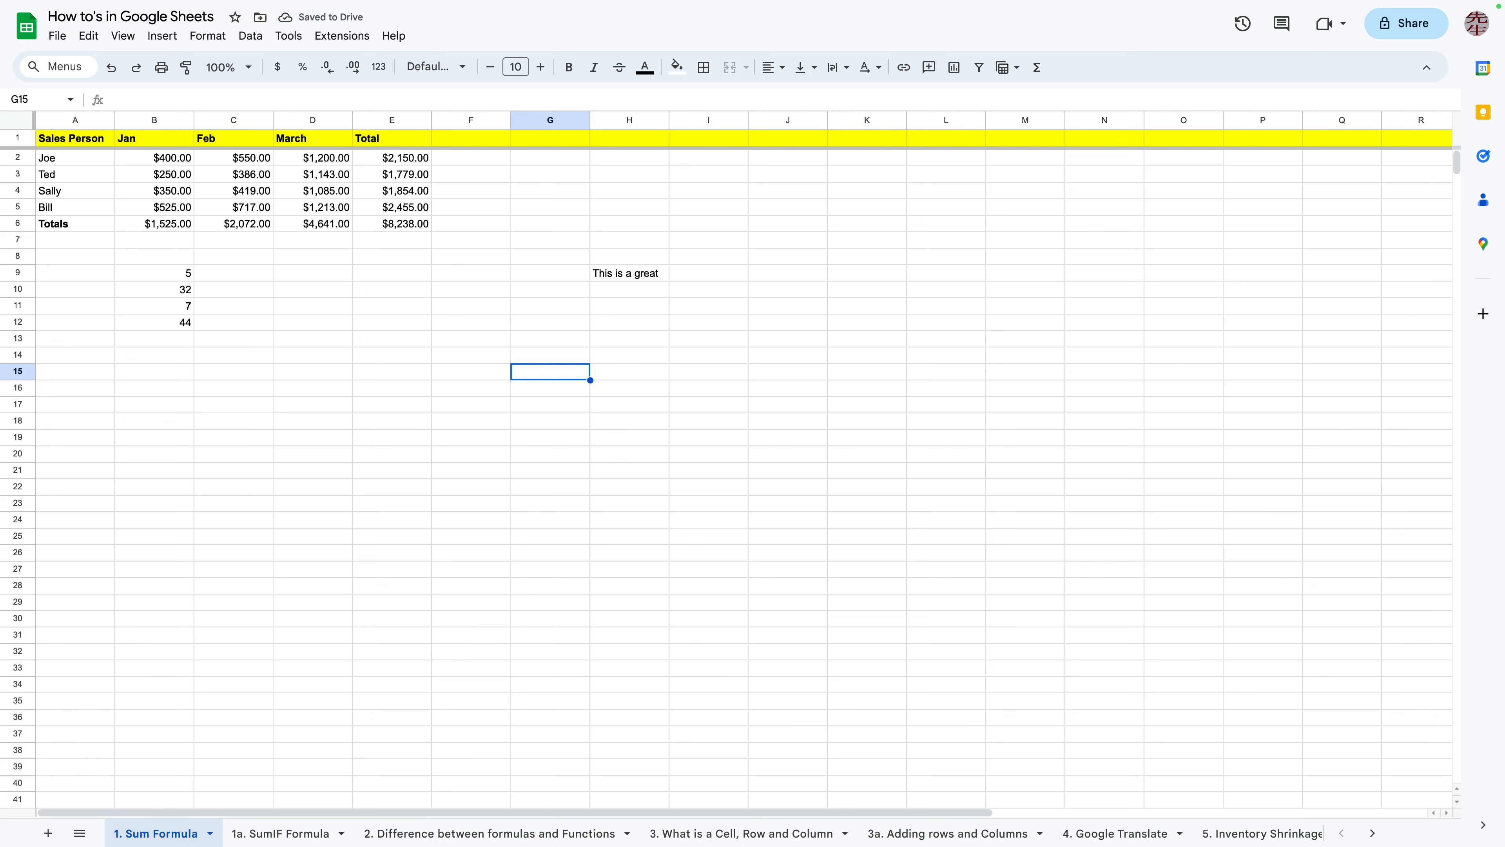
{"action": "left_click", "coordinate": [630, 273]}
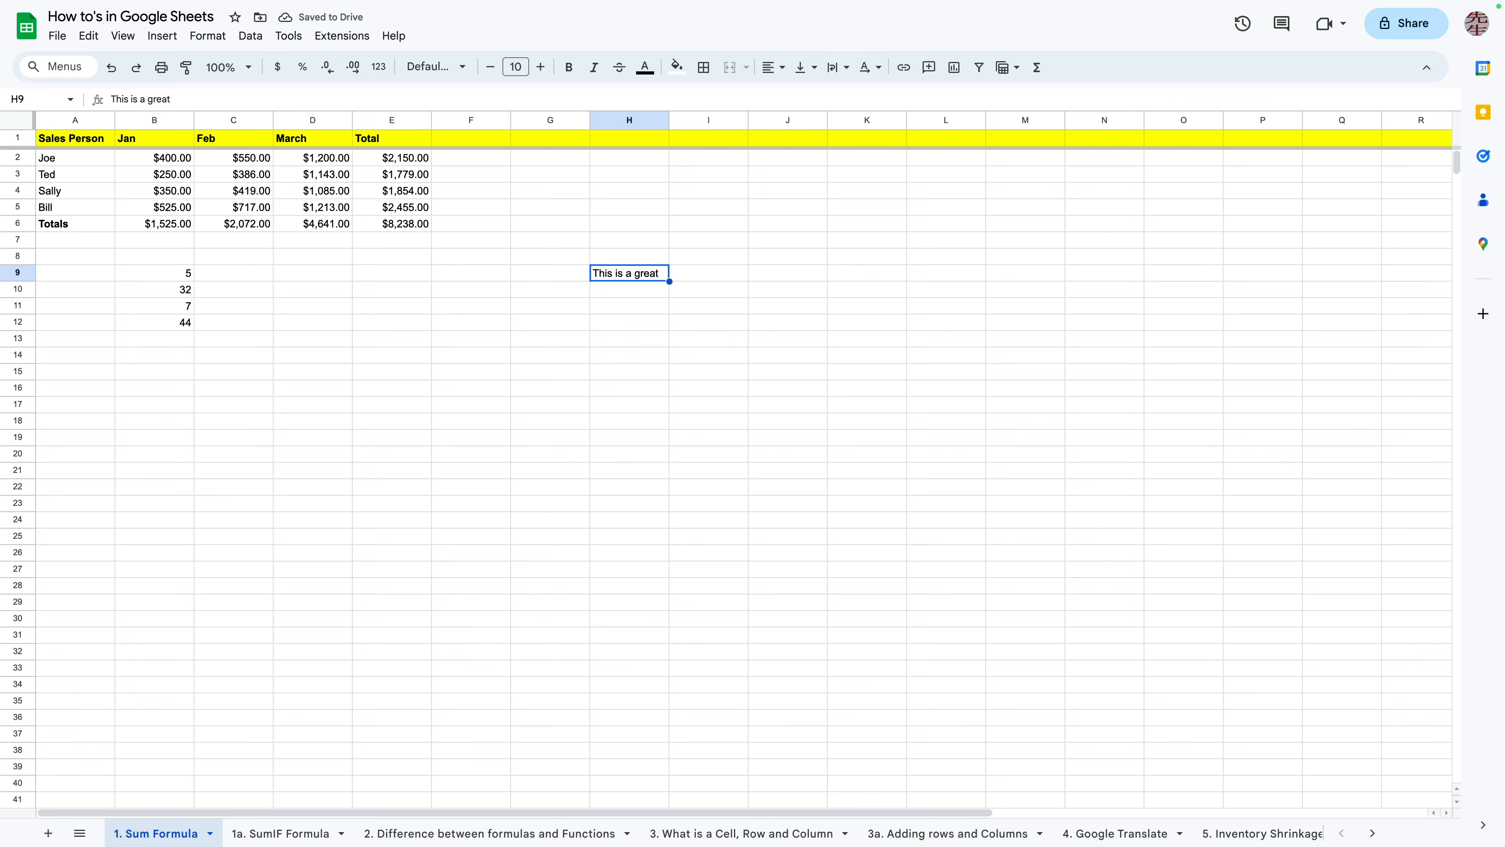
{"action": "type", "text": "Hi Ar"}
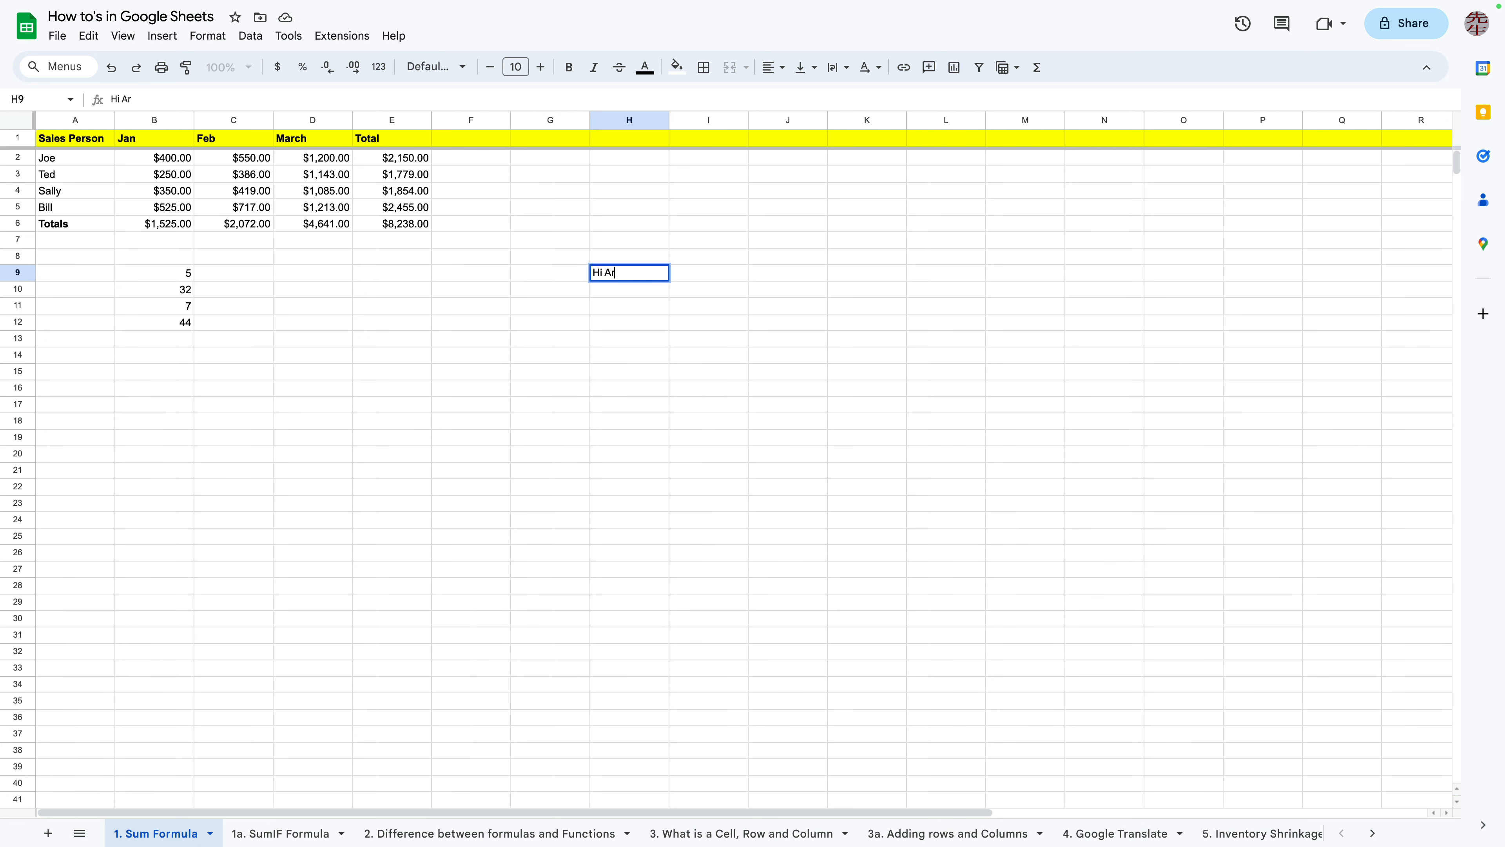
{"action": "type", "text": "e"}
{"action": "key", "text": "Return"}
{"action": "key", "text": "ctrl+z"}
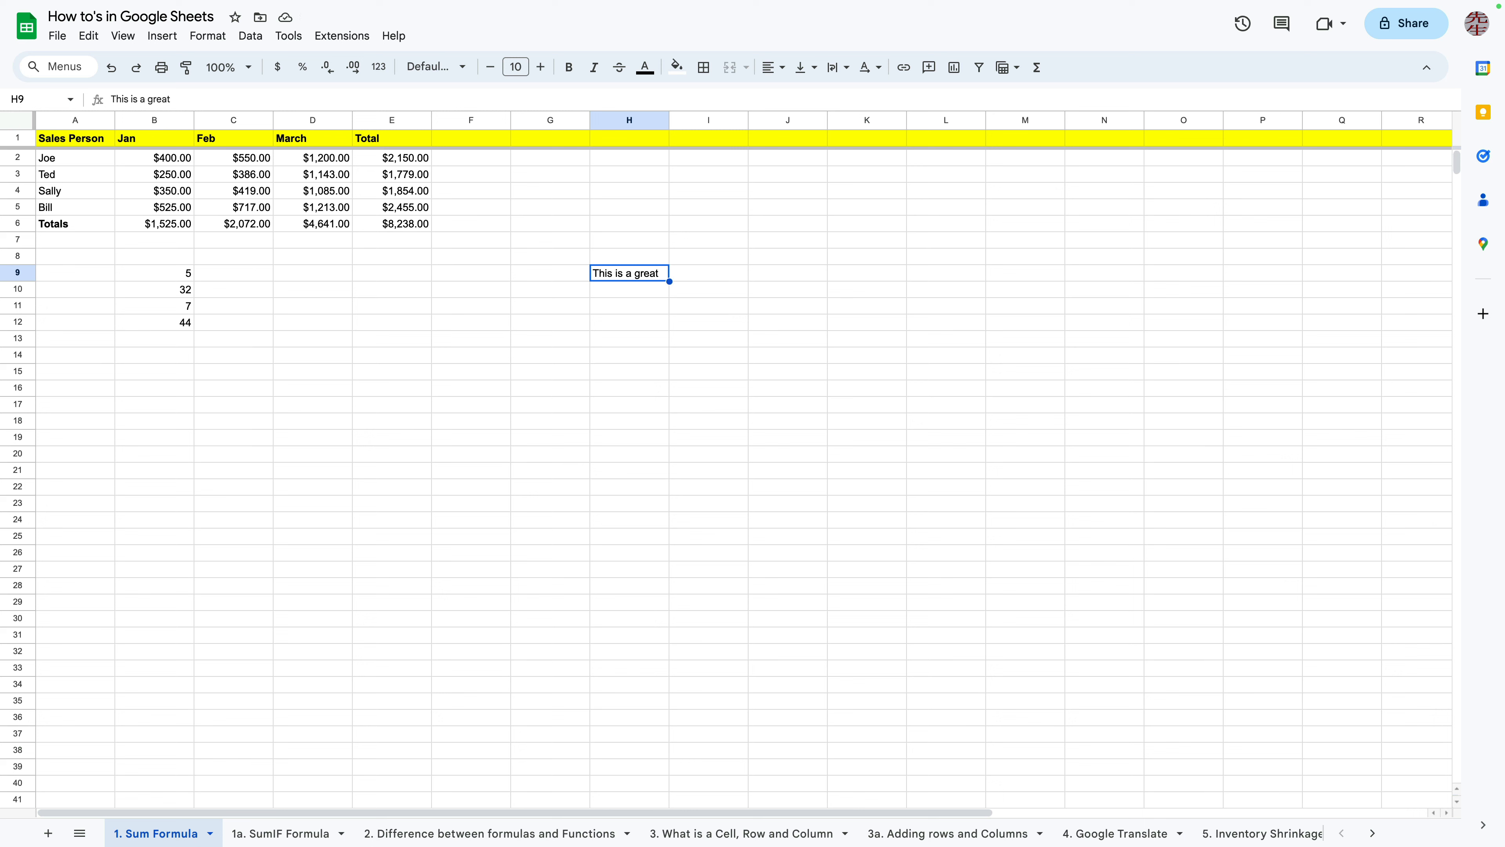
Search the sheet for Sally and step to the match
{"action": "left_click", "coordinate": [867, 339]}
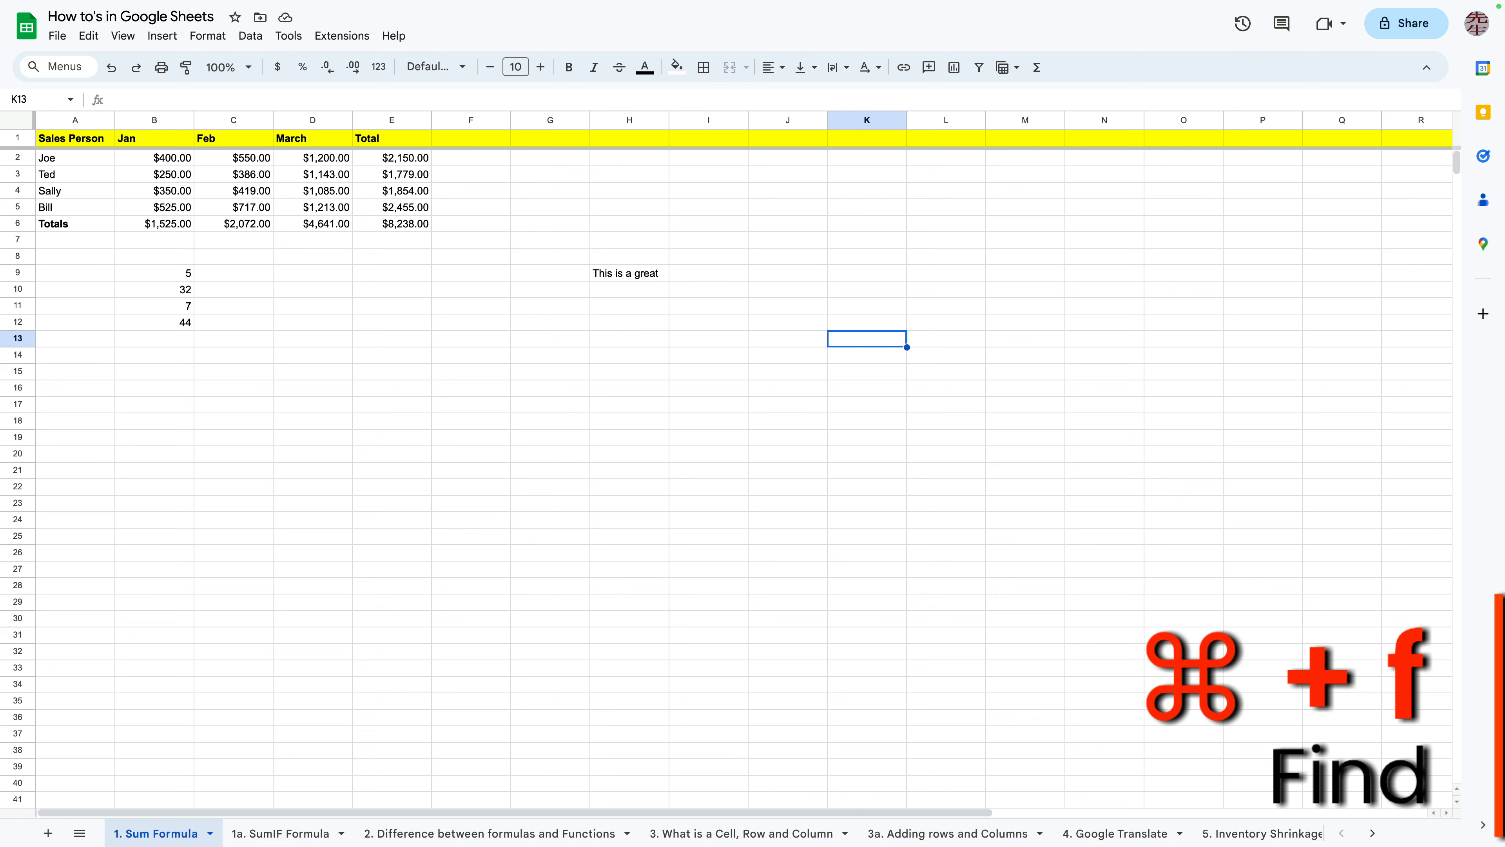
{"action": "key", "text": "super+f"}
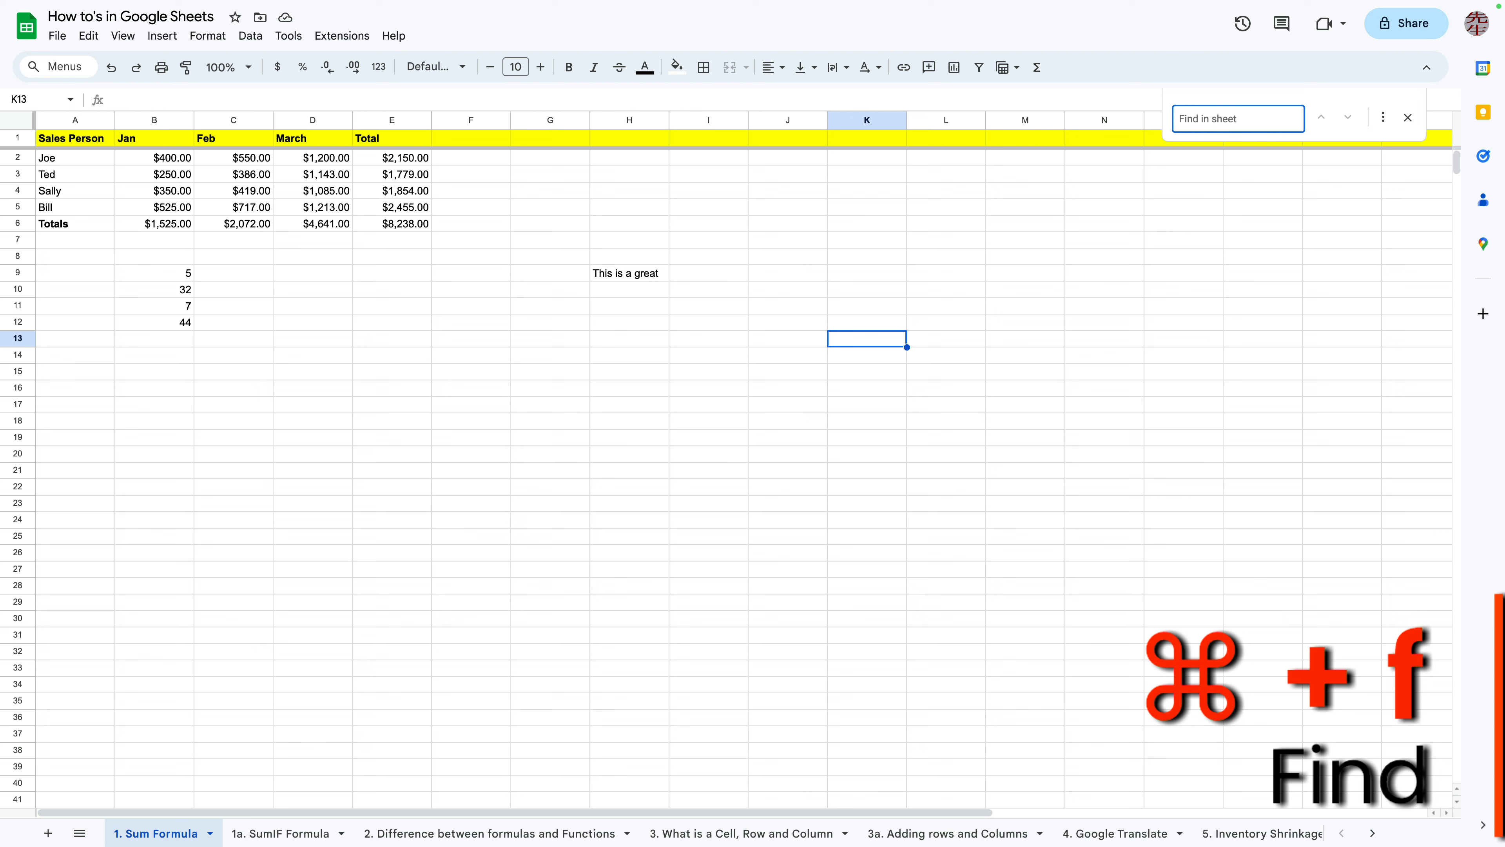
{"action": "type", "text": "Sally"}
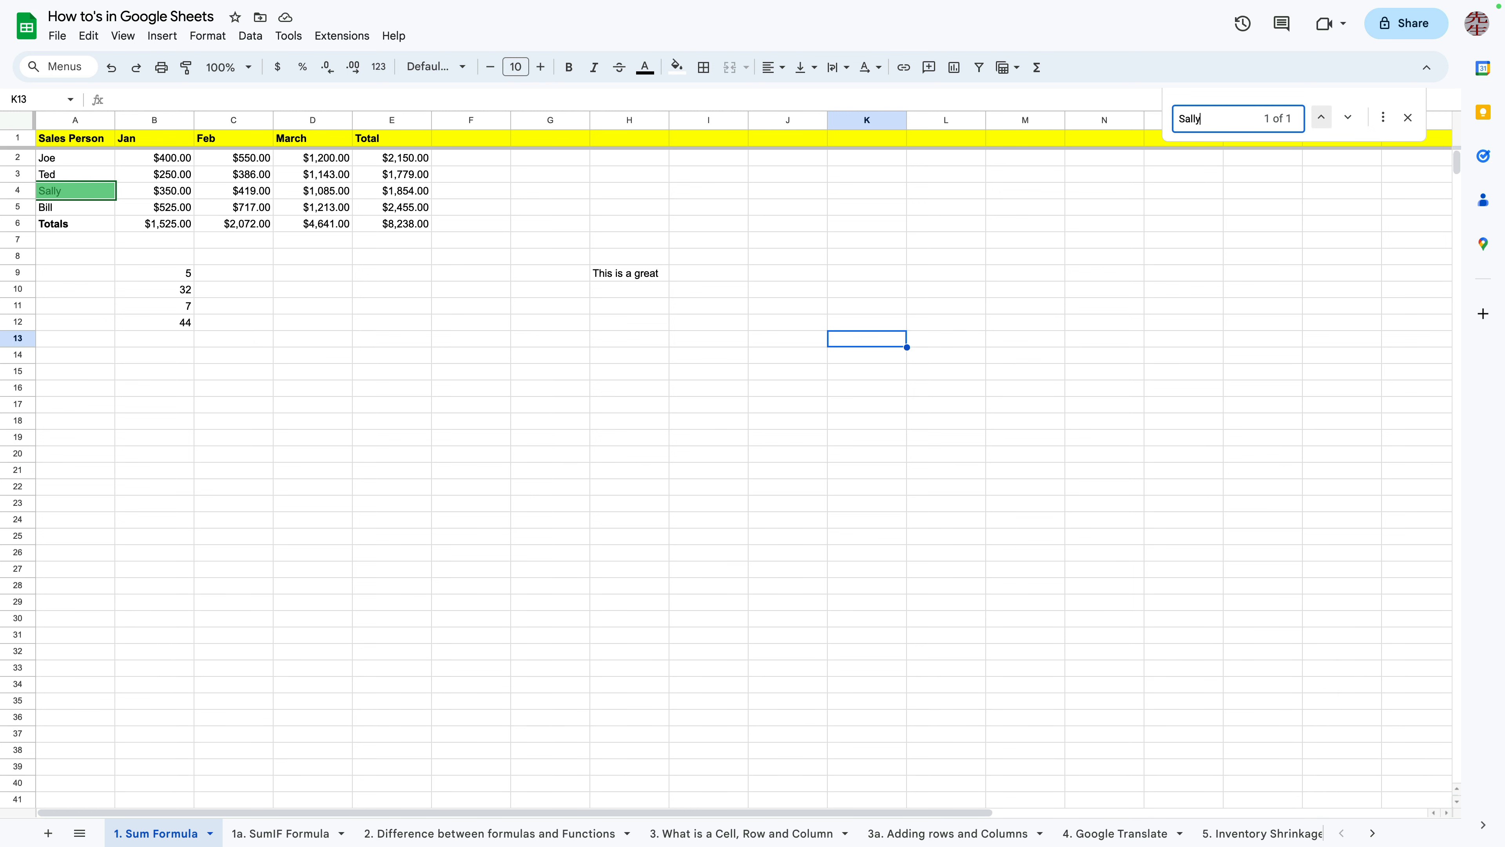
{"action": "left_click", "coordinate": [1321, 117]}
Reopen the find box and close it to jump to the Sally cell
{"action": "left_click", "coordinate": [709, 438]}
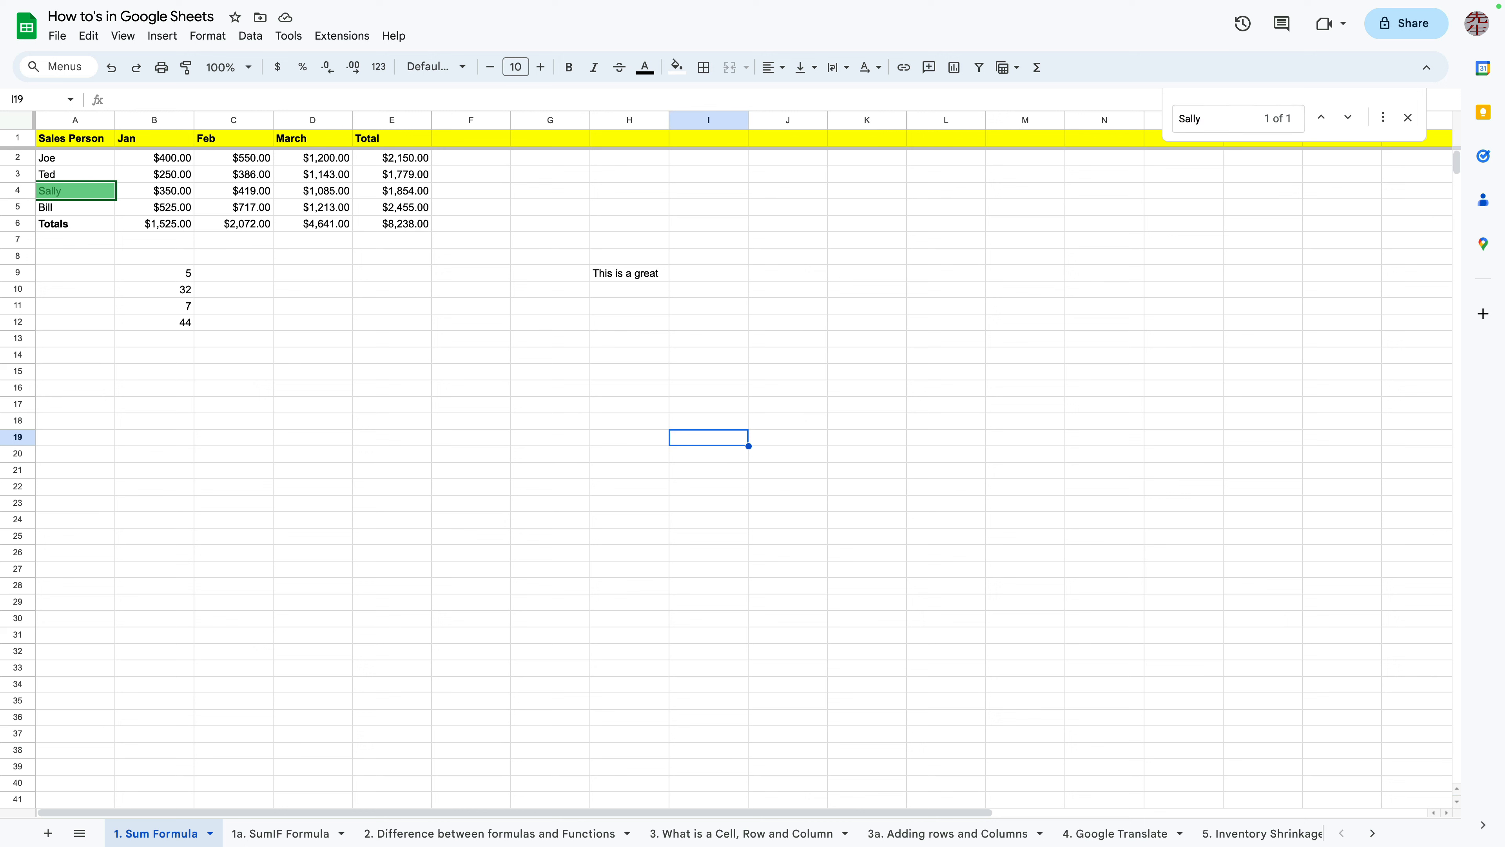
{"action": "left_click", "coordinate": [1210, 119]}
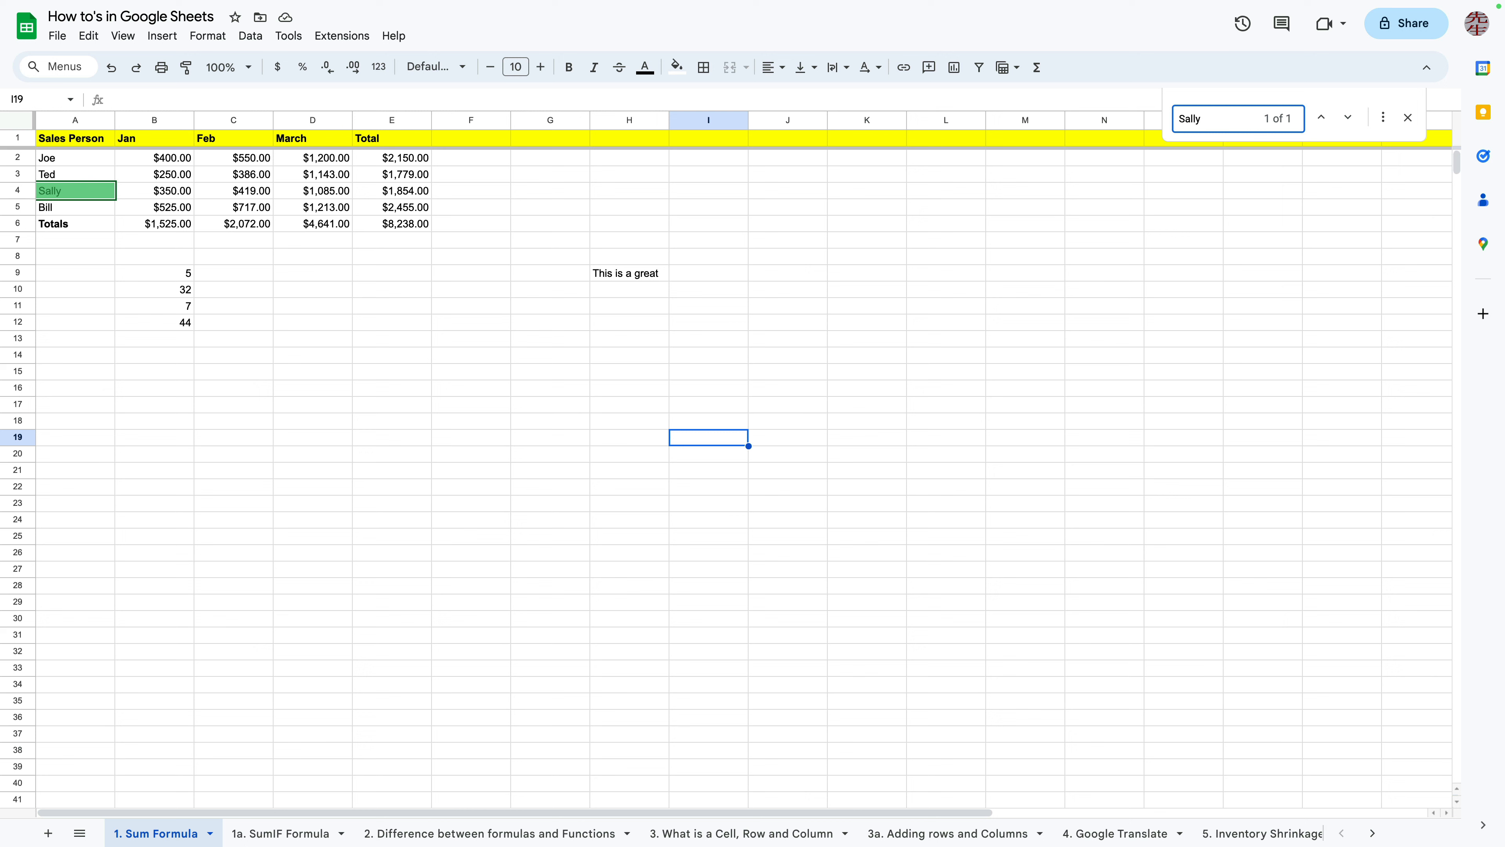
{"action": "left_click", "coordinate": [946, 307]}
{"action": "key", "text": "ctrl+f"}
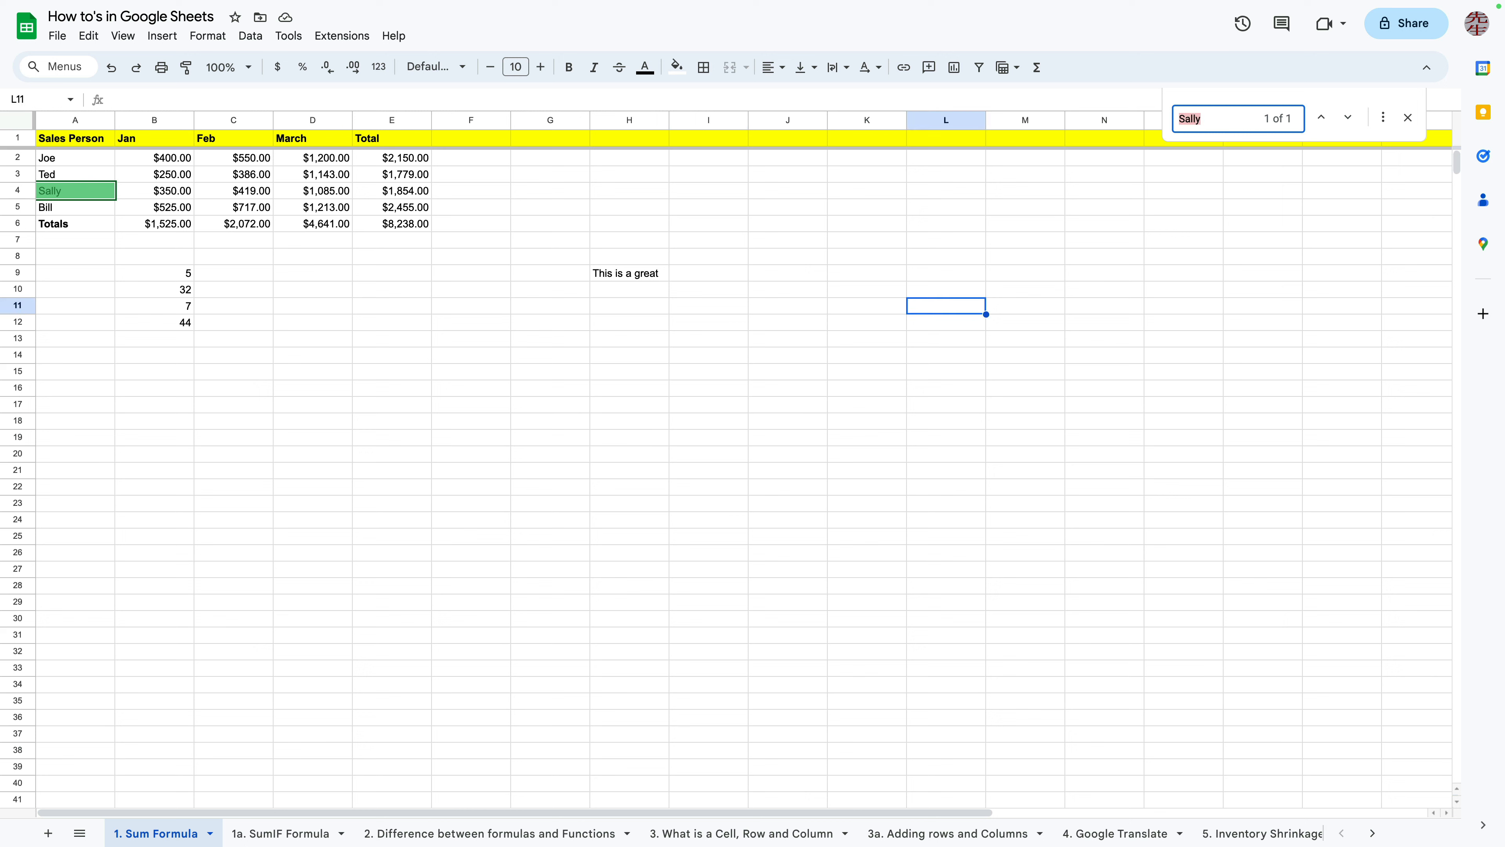
{"action": "key", "text": "Escape"}
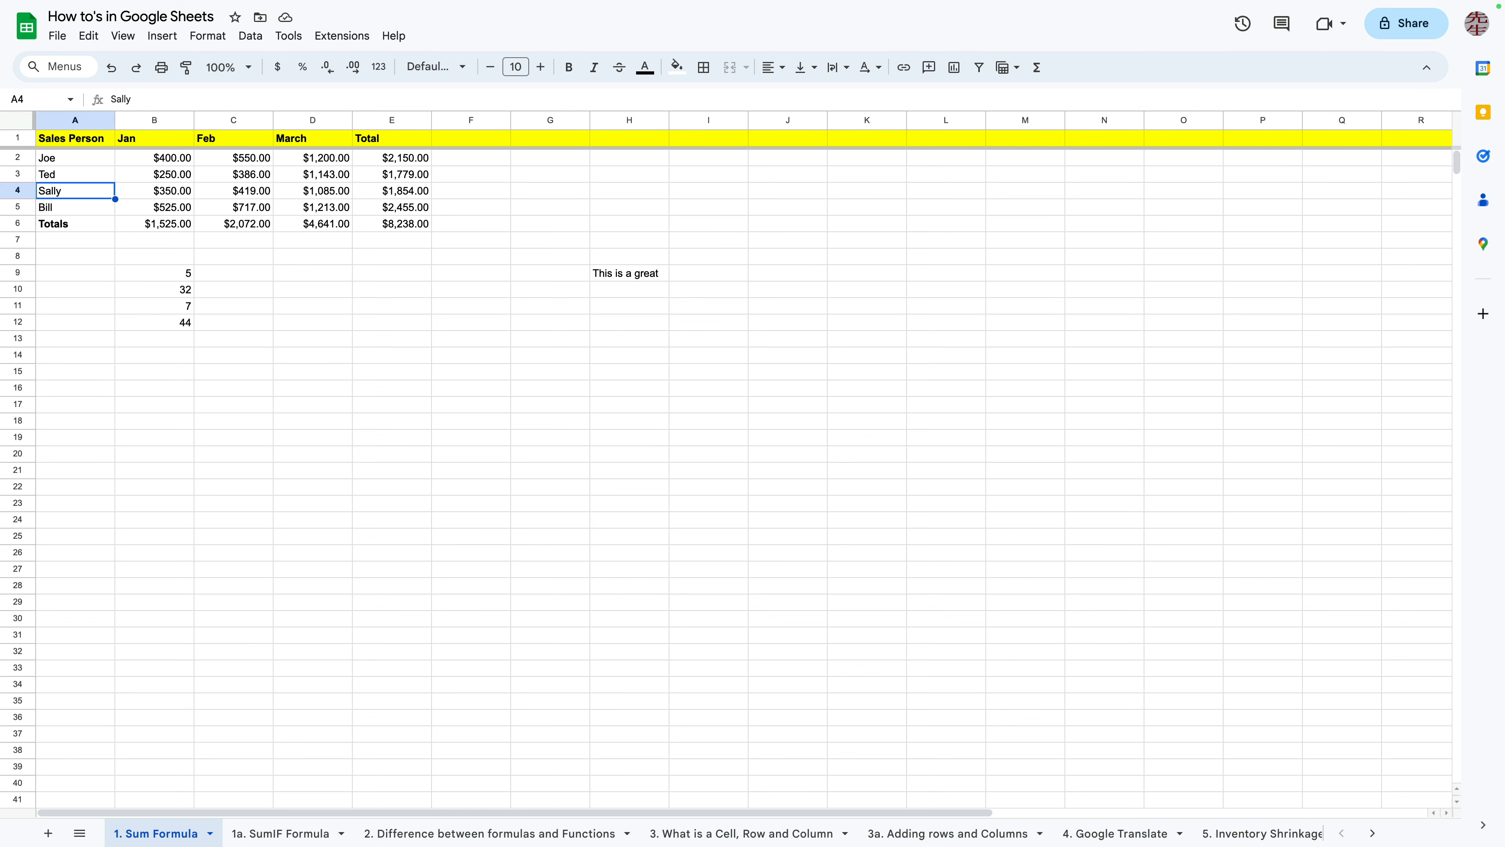
Copy cell B4 with Sally's January $350.00 and paste it into cell D8
{"action": "left_click", "coordinate": [788, 290]}
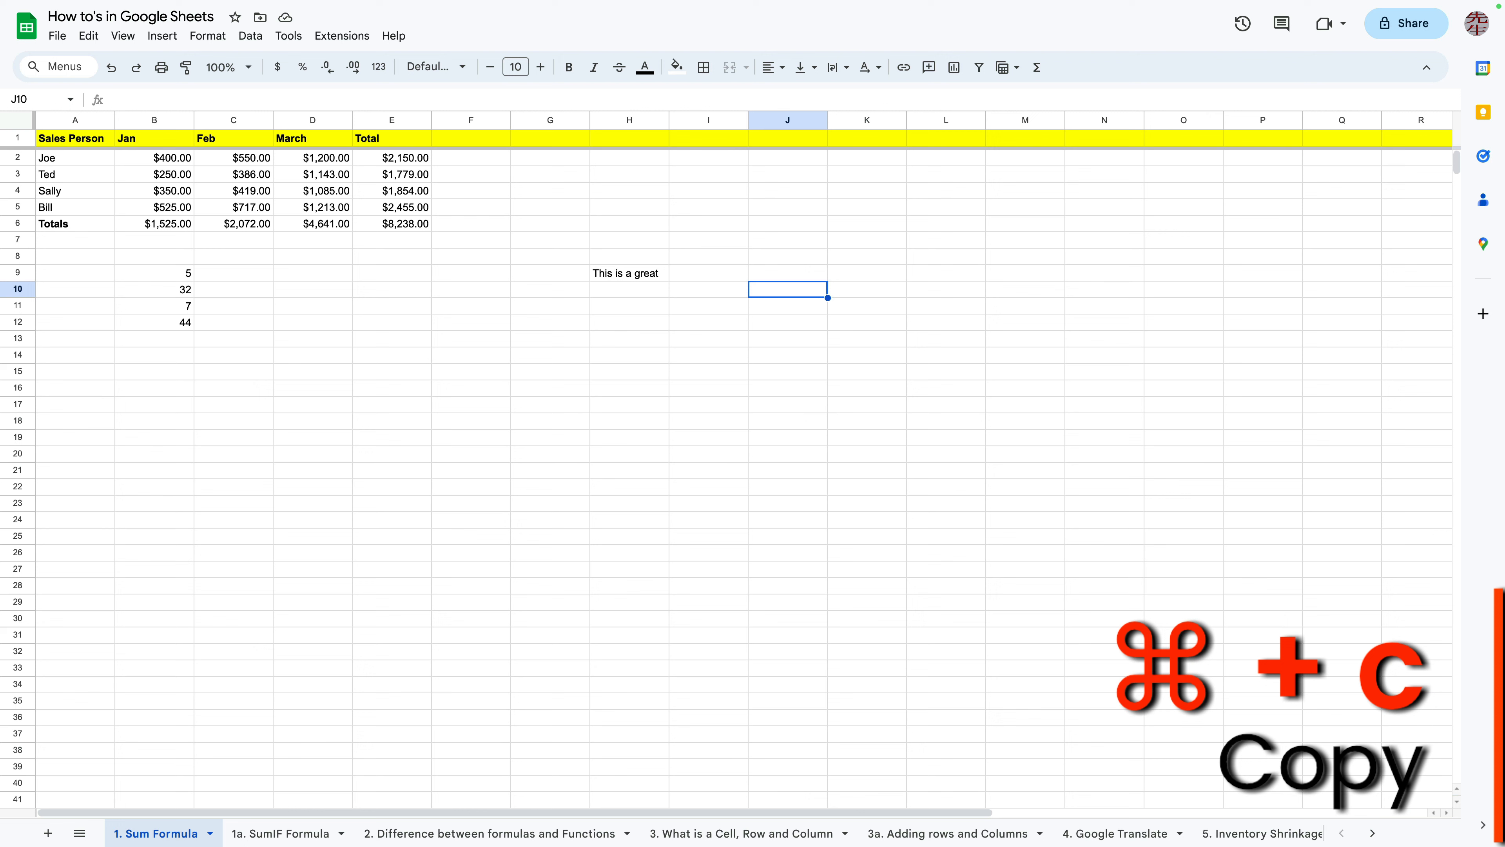
{"action": "left_click", "coordinate": [550, 307]}
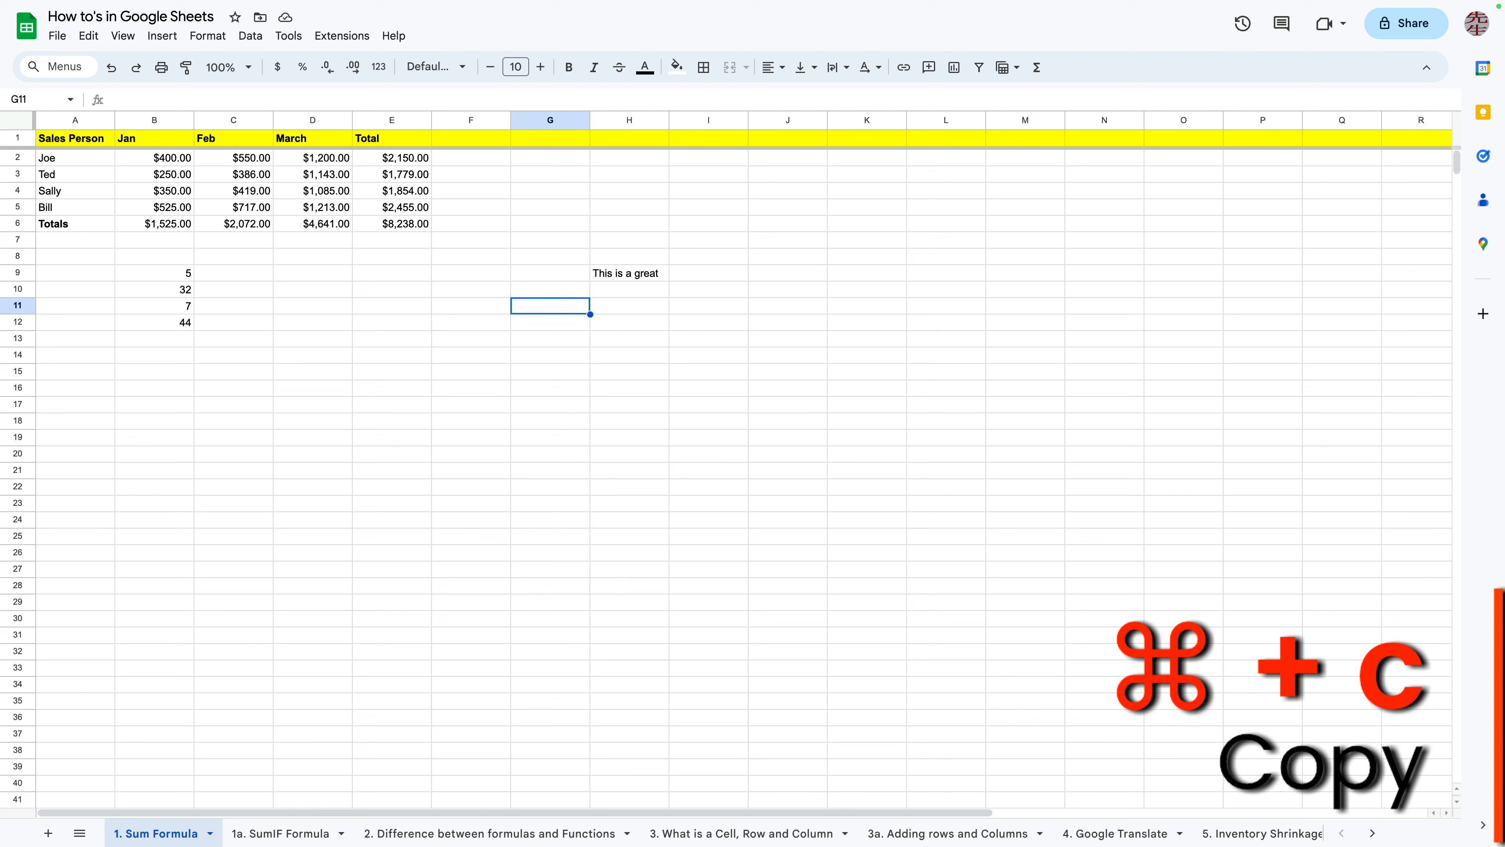
{"action": "left_click", "coordinate": [154, 191]}
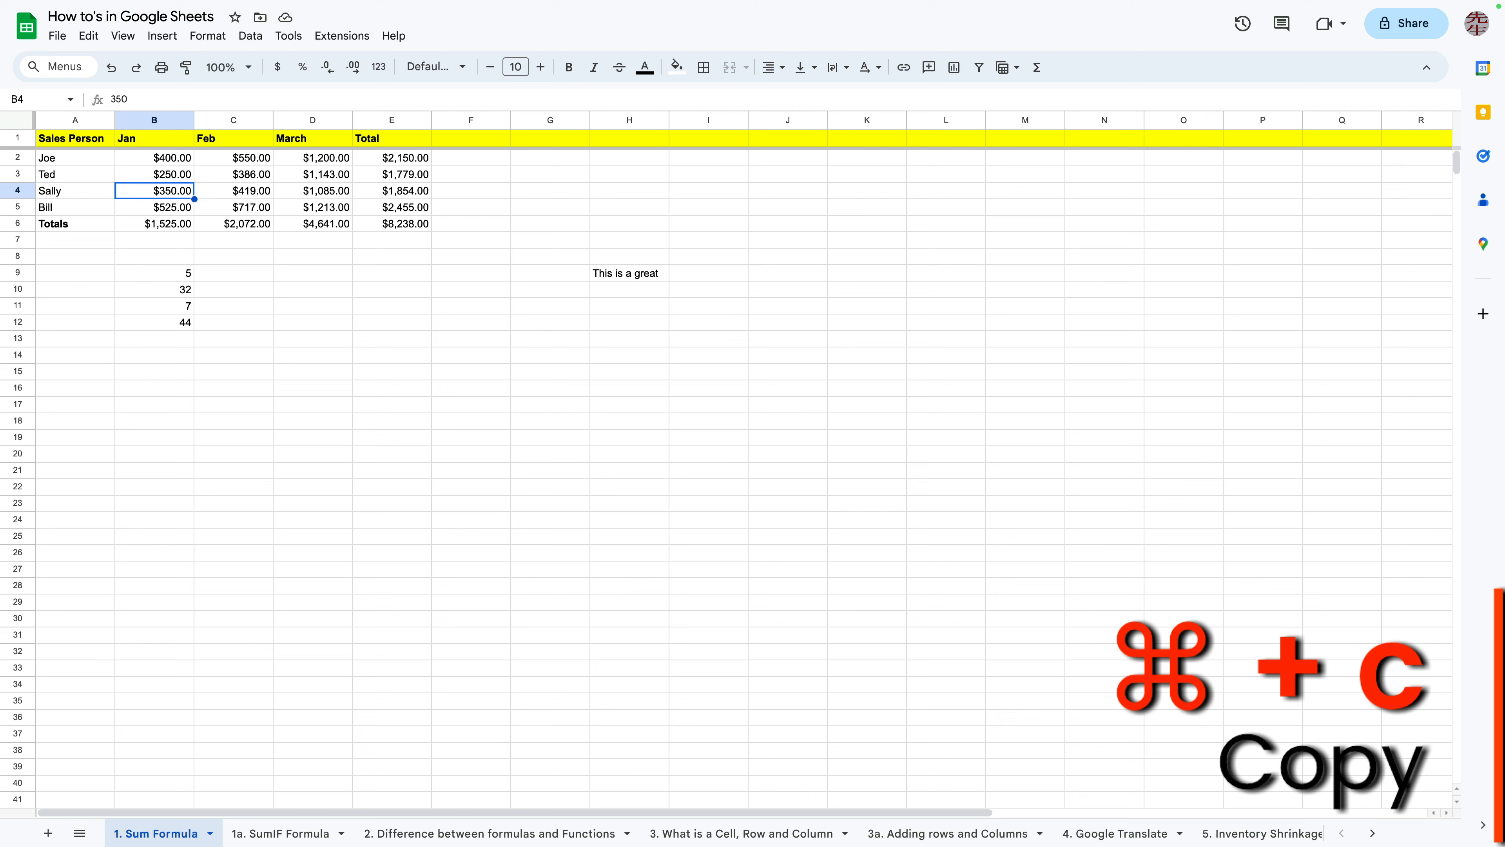
{"action": "key", "text": "super+c"}
{"action": "left_click", "coordinate": [391, 322]}
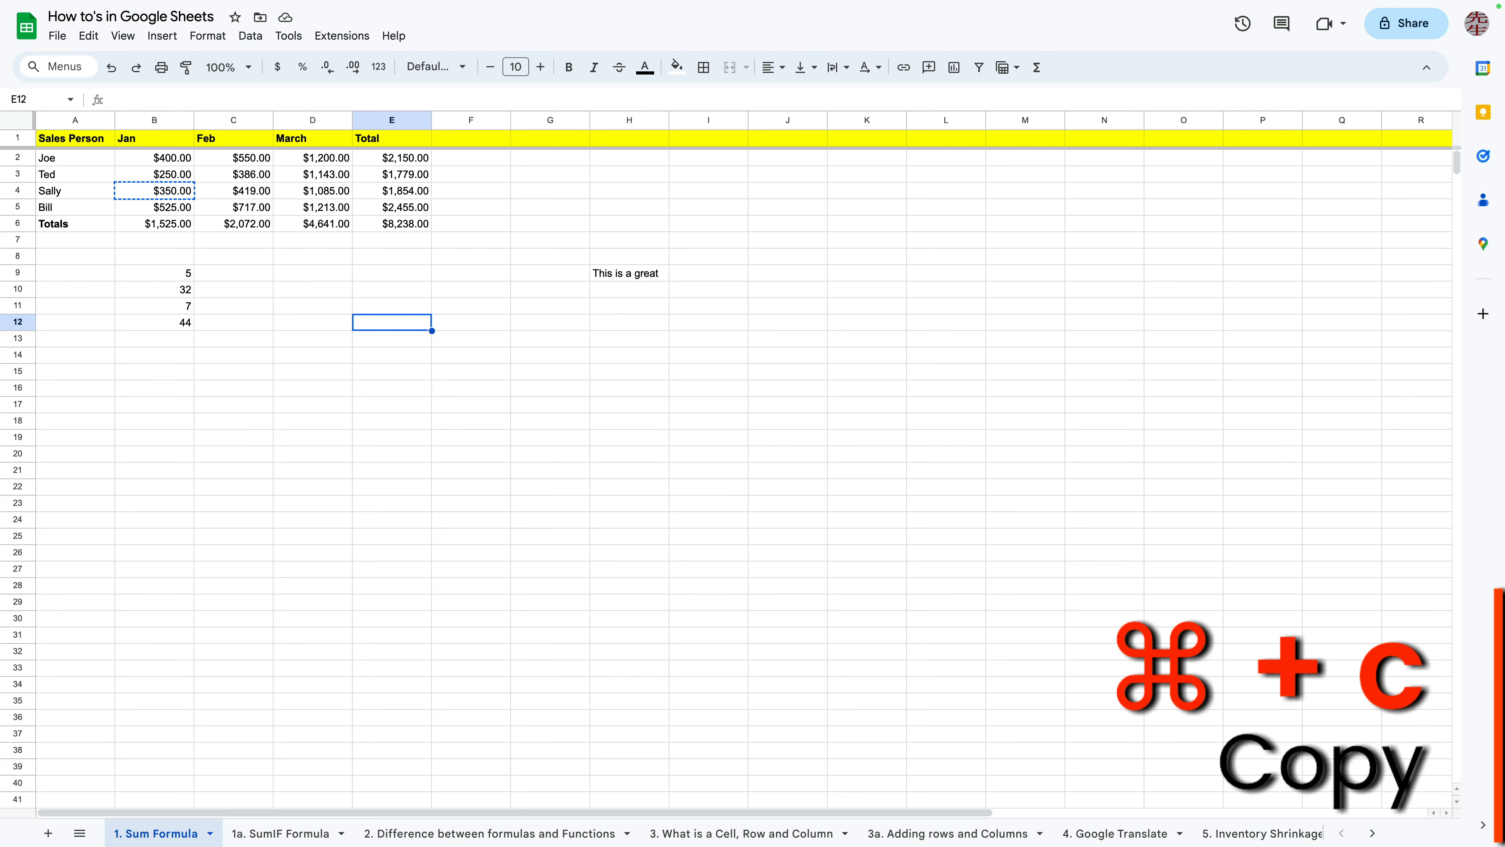
{"action": "left_click", "coordinate": [155, 191]}
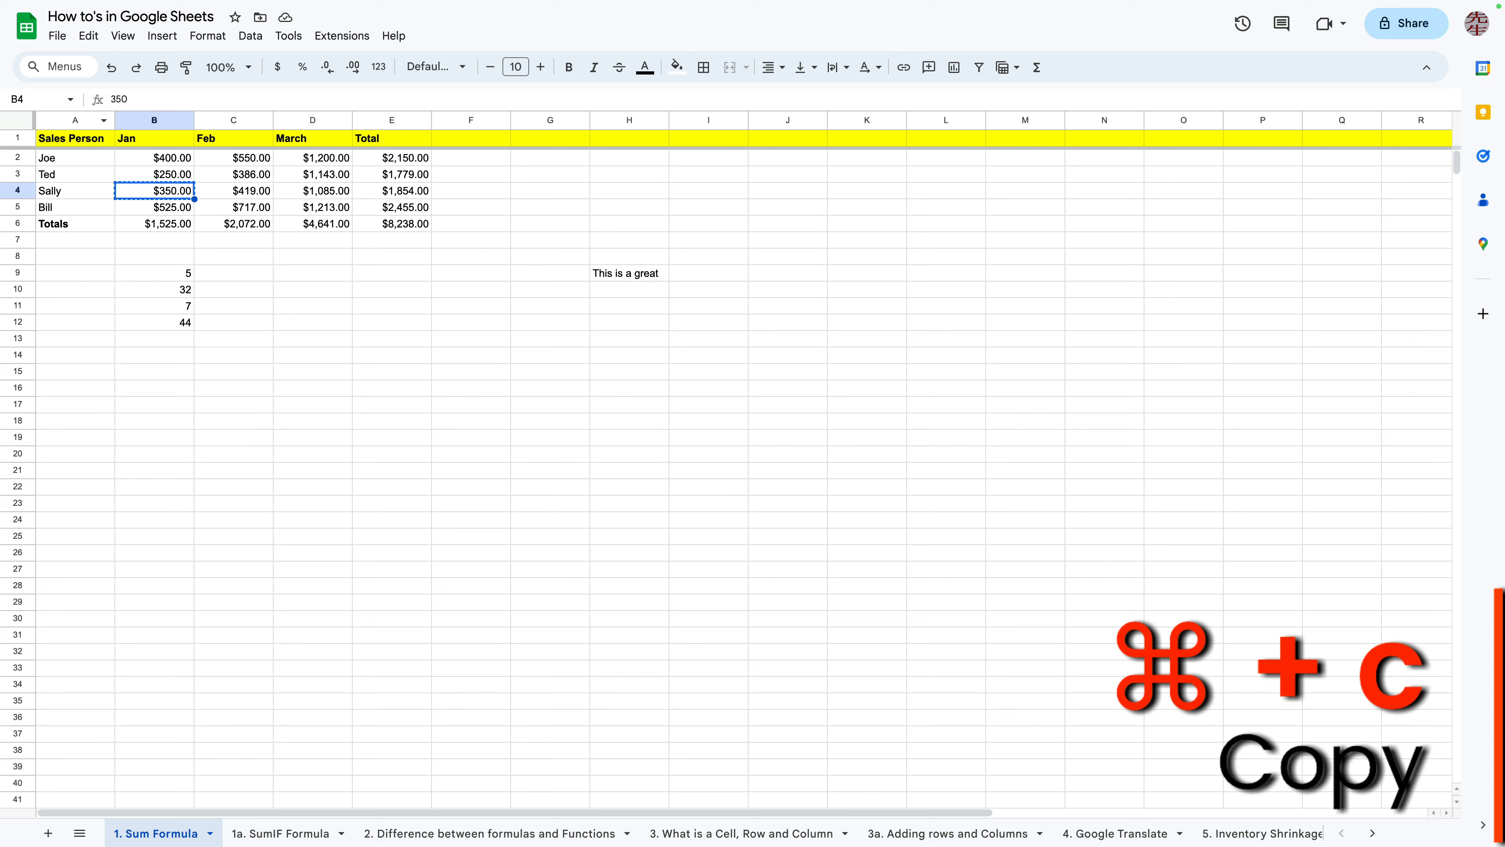
{"action": "left_click", "coordinate": [89, 36]}
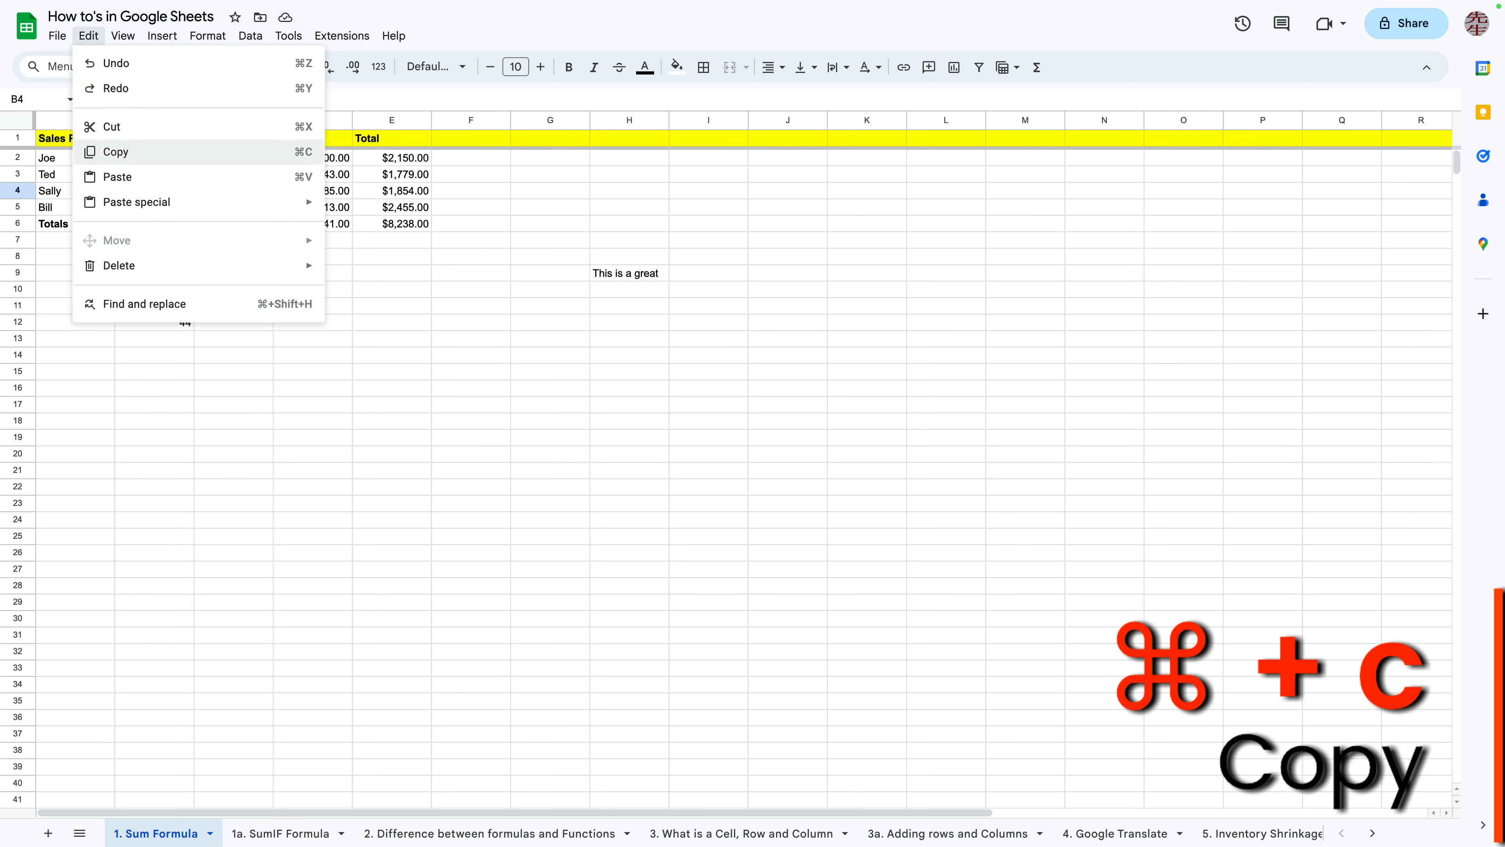
{"action": "left_click", "coordinate": [392, 272]}
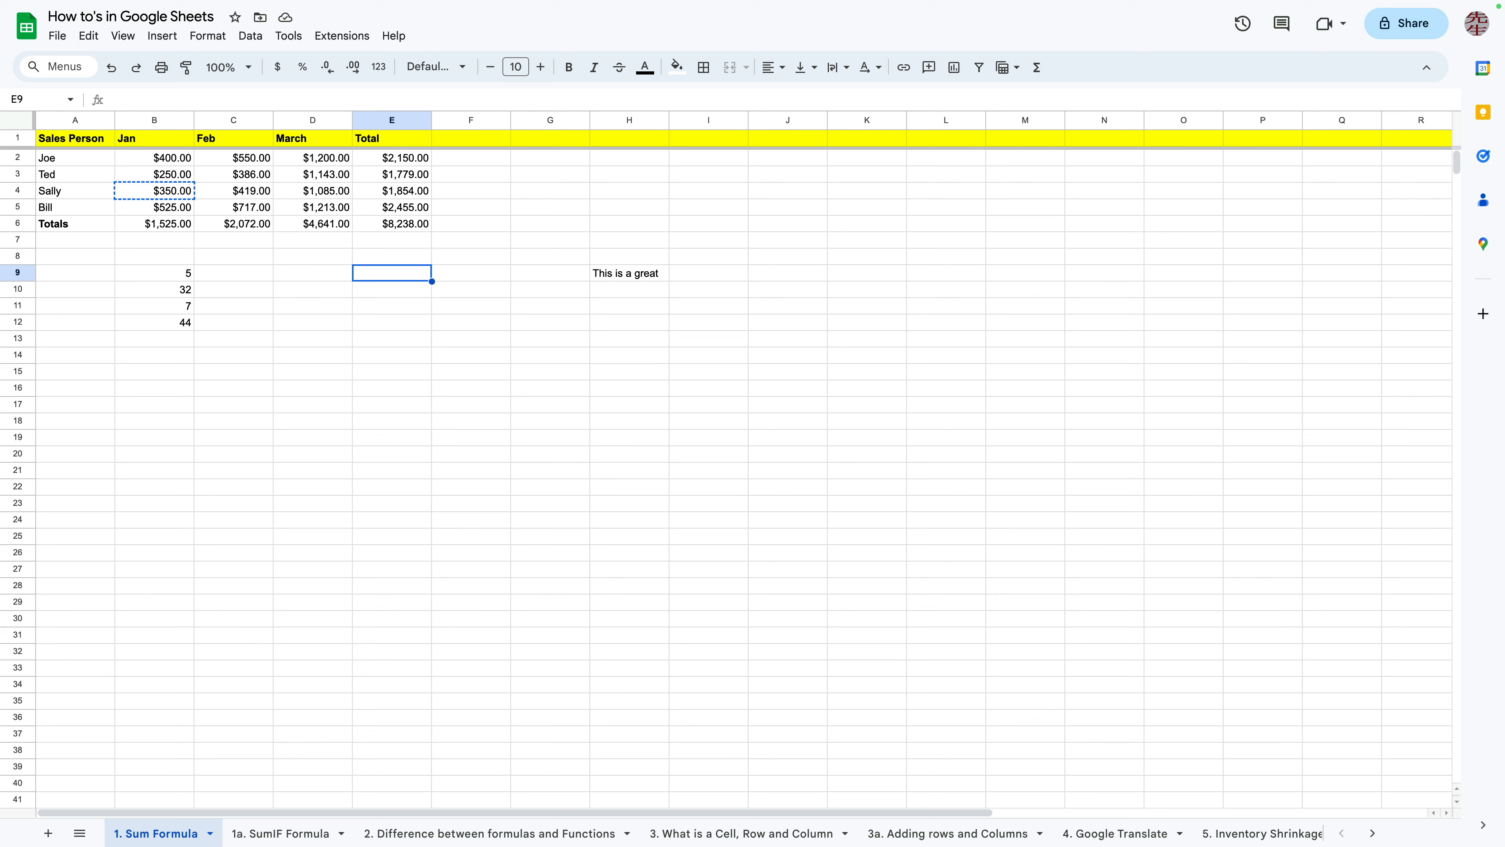
{"action": "left_click", "coordinate": [471, 339]}
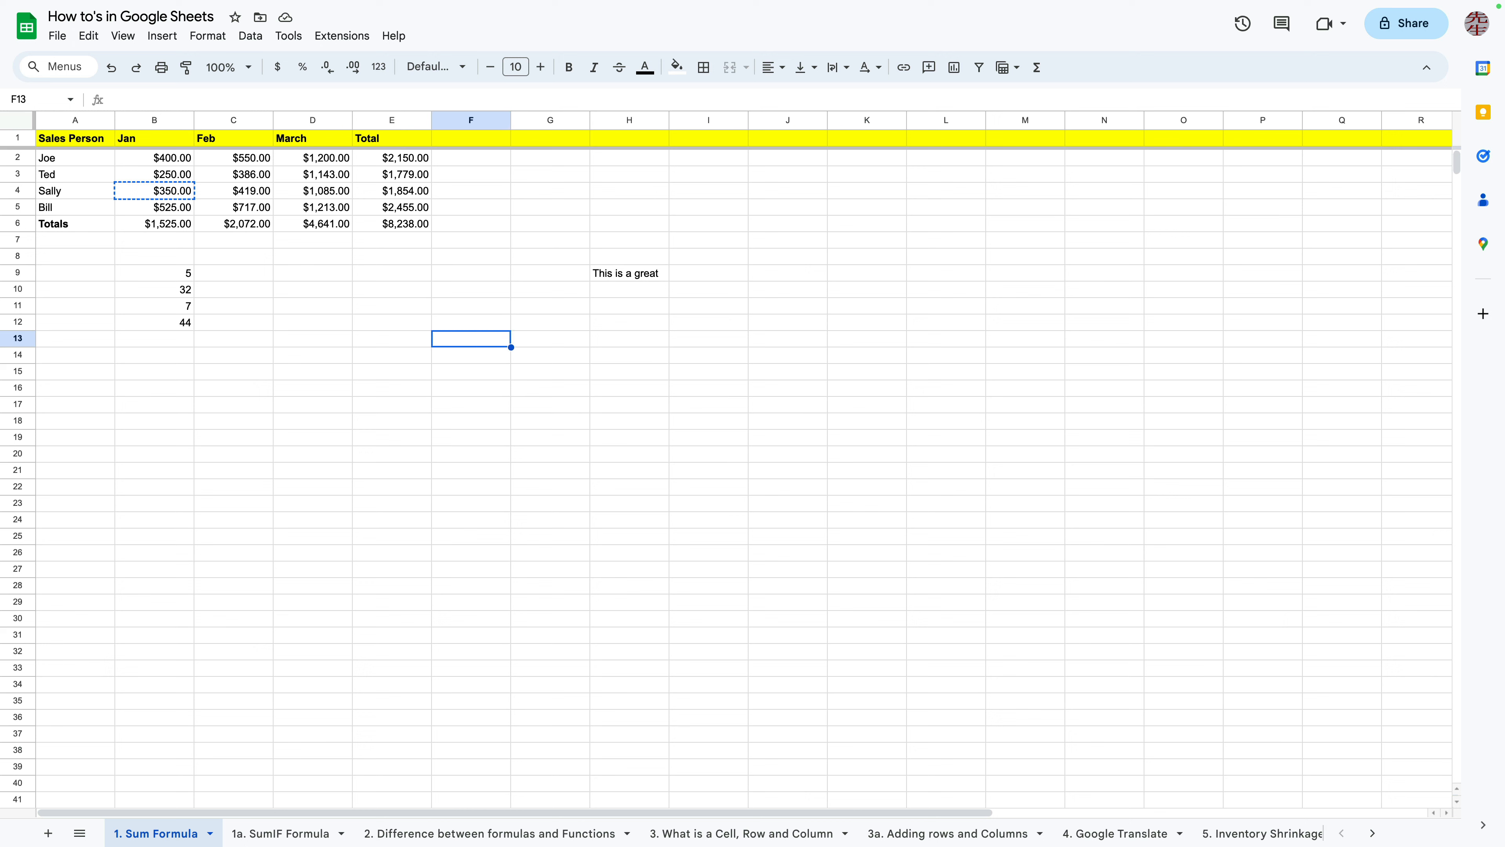
{"action": "left_click", "coordinate": [154, 191]}
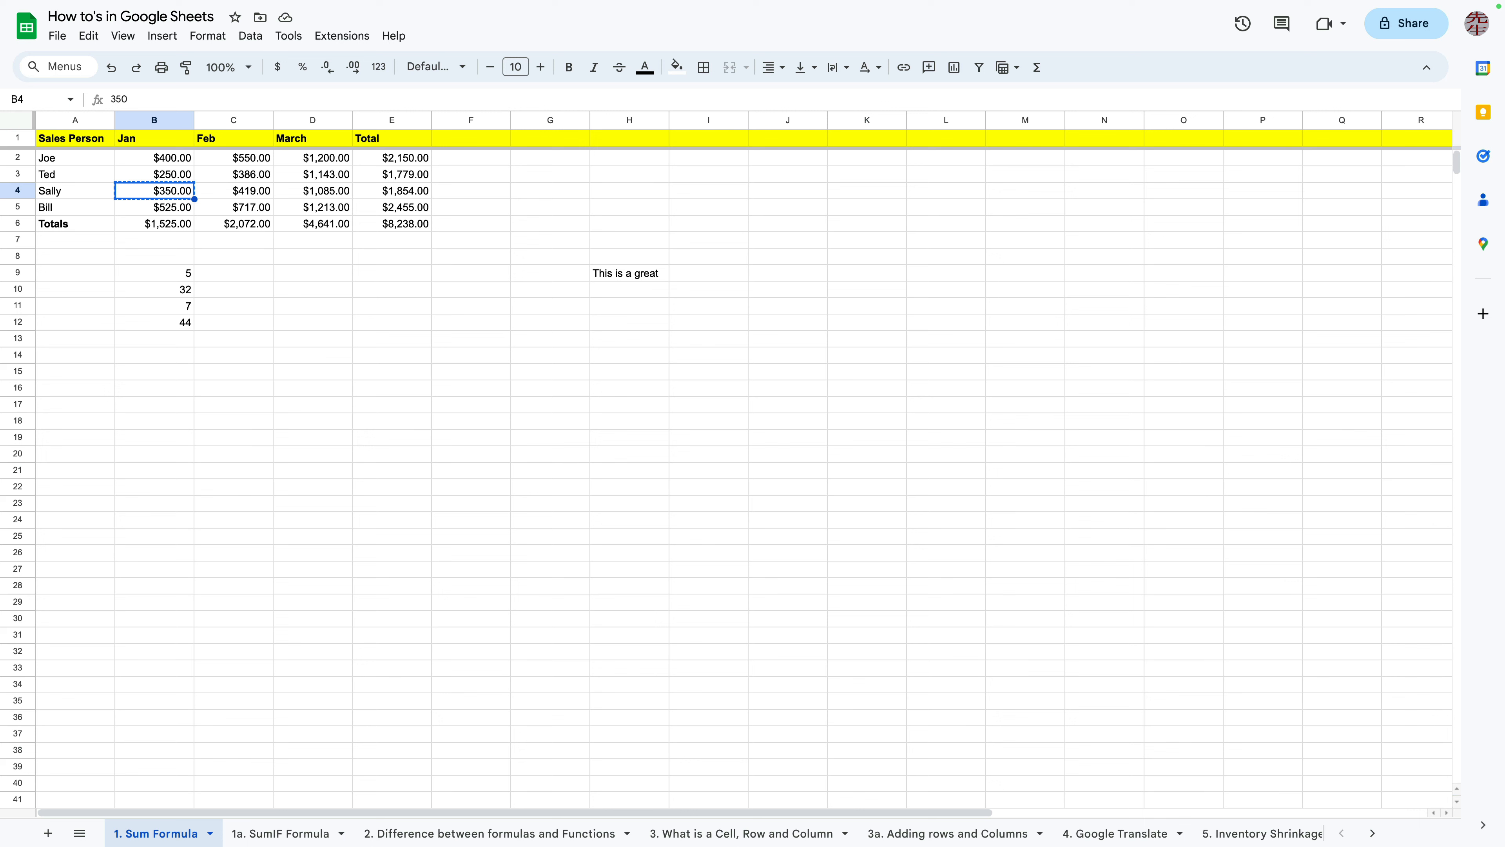
{"action": "left_click", "coordinate": [313, 256]}
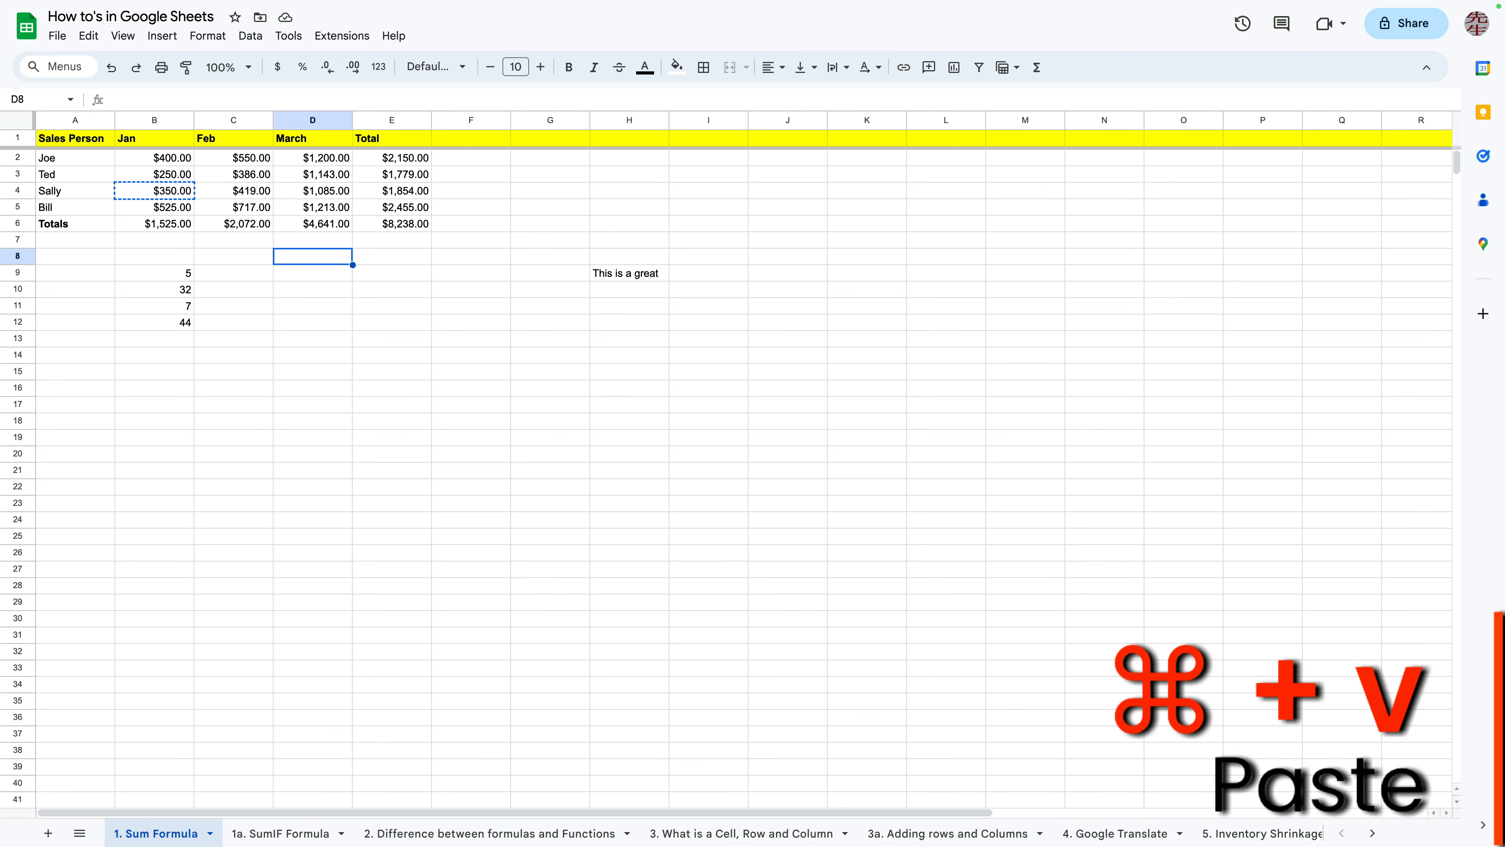
{"action": "key", "text": "super+v"}
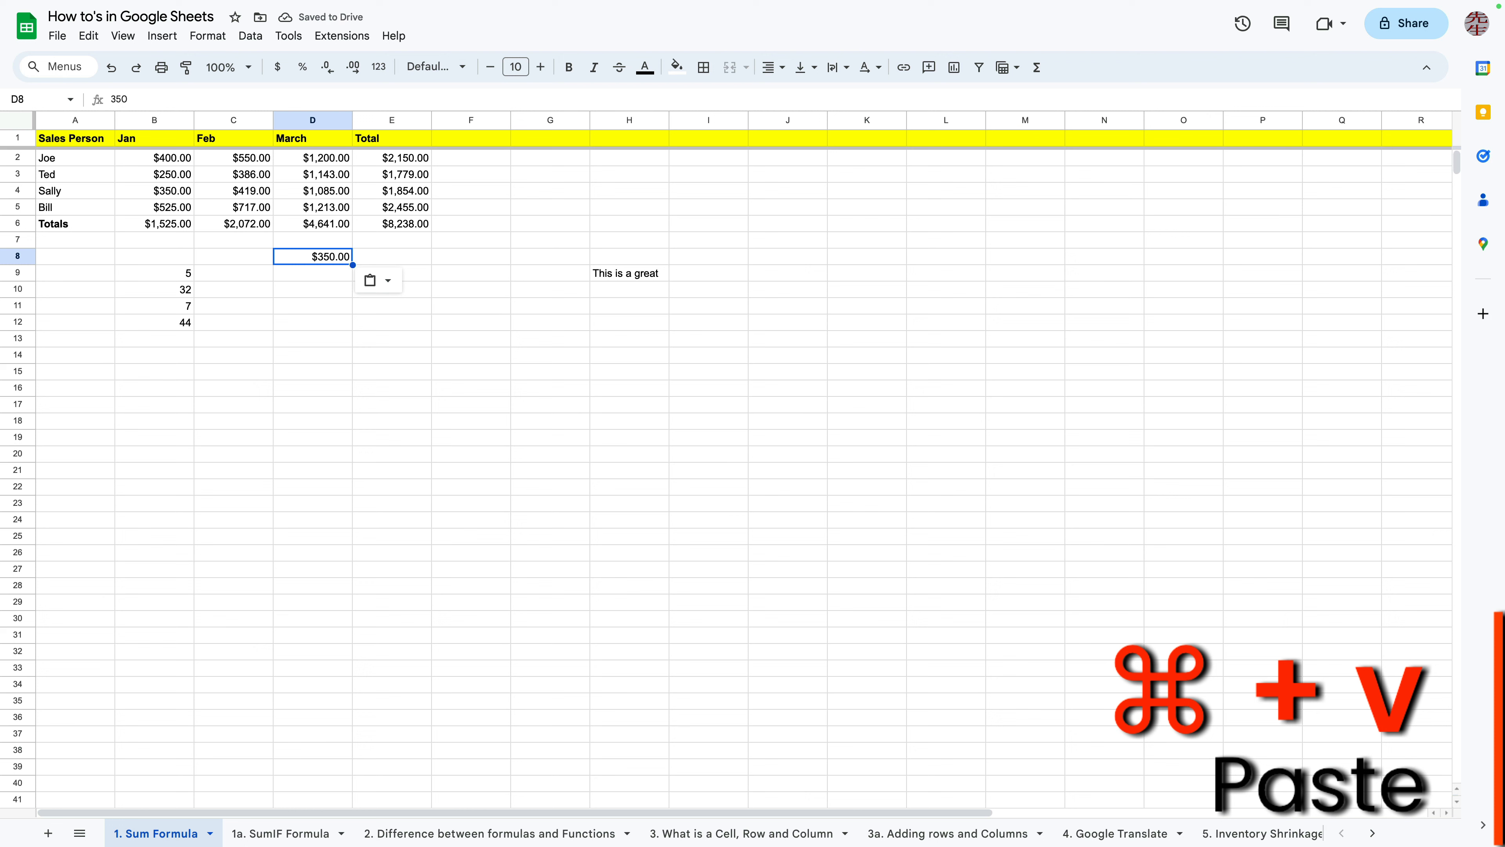
Switch to the 4. Google Translate sheet and inspect the GOOGLETRANSLATE formula in cell C2
{"action": "left_click", "coordinate": [312, 158]}
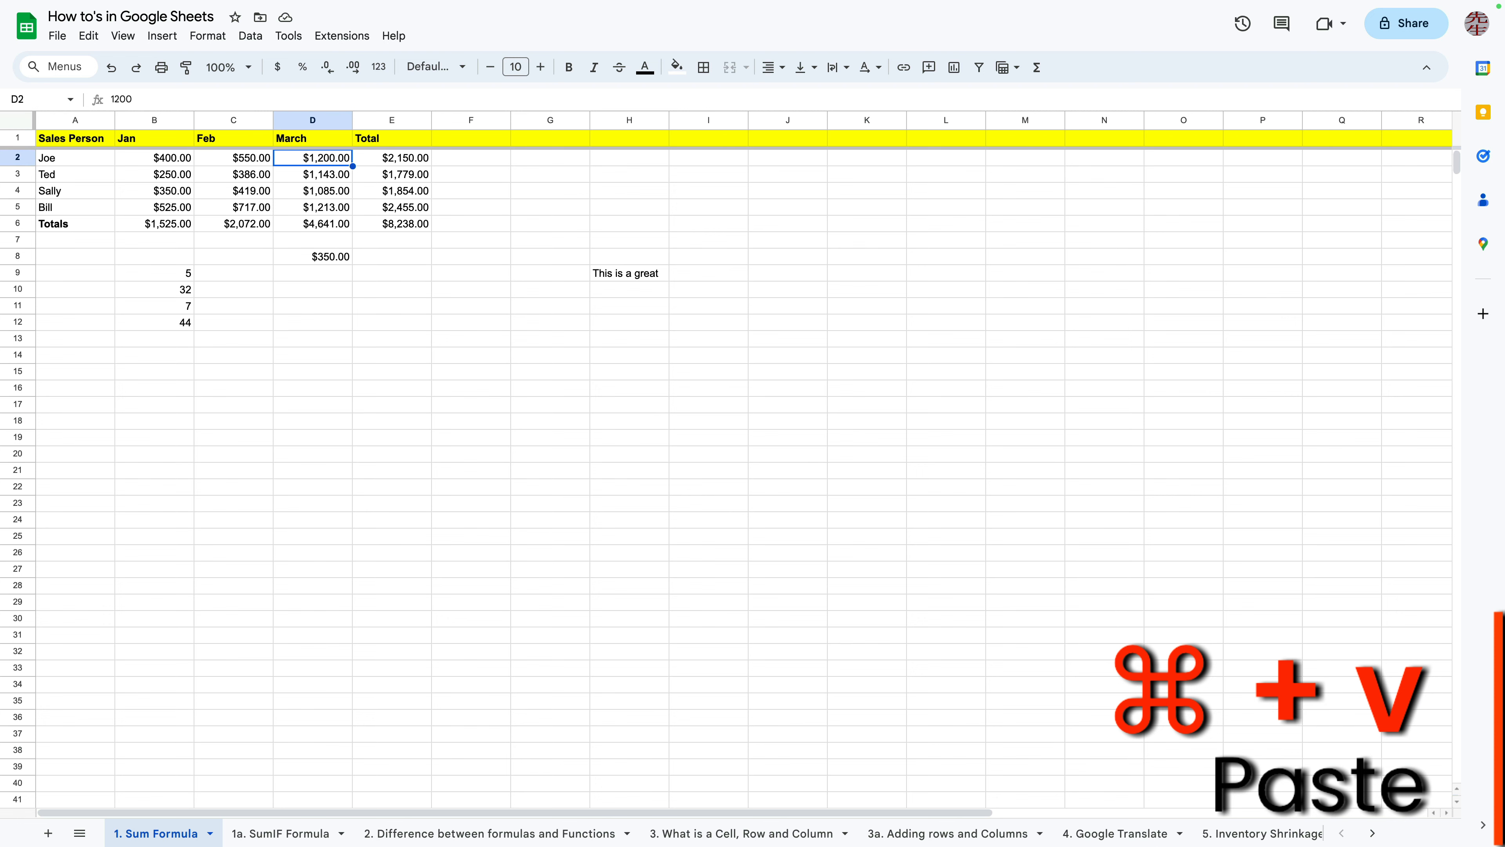
{"action": "left_click", "coordinate": [1115, 833]}
{"action": "left_click", "coordinate": [667, 448]}
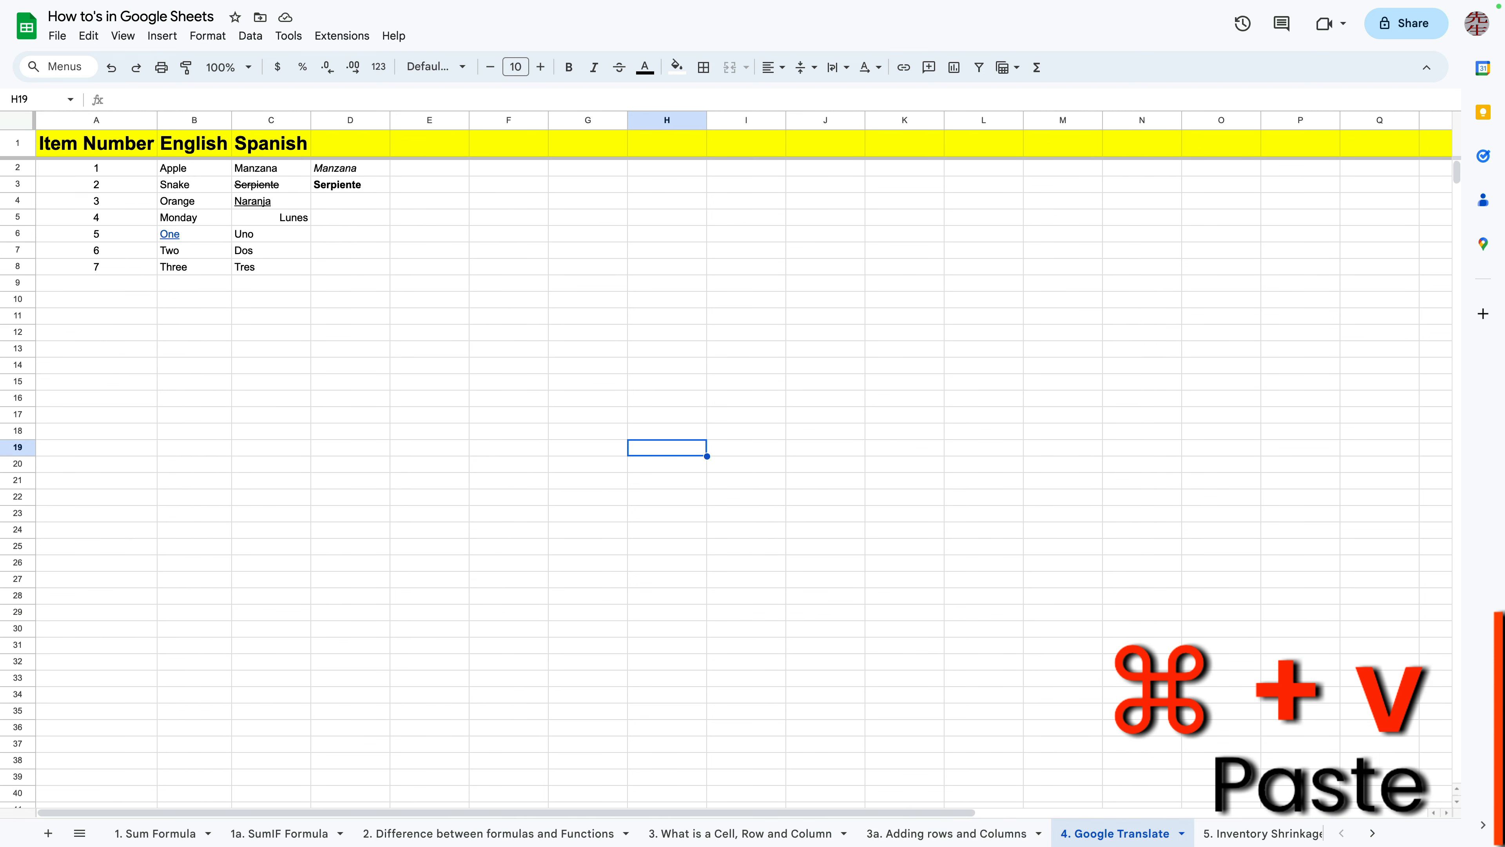
{"action": "left_click", "coordinate": [271, 169]}
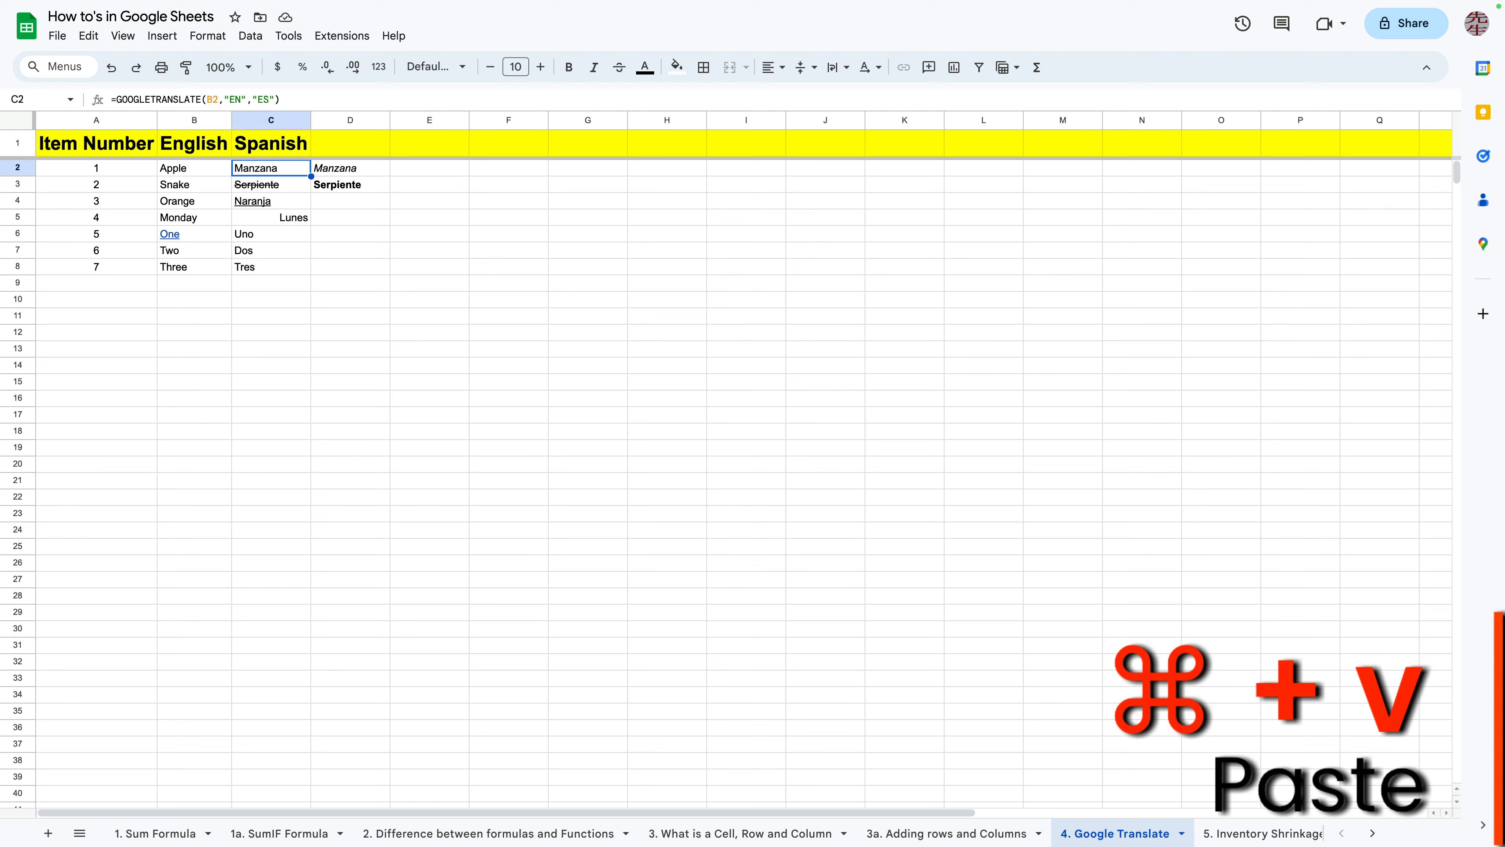
{"action": "left_click_drag", "start_coordinate": [280, 99], "coordinate": [111, 100]}
{"action": "left_click", "coordinate": [430, 333]}
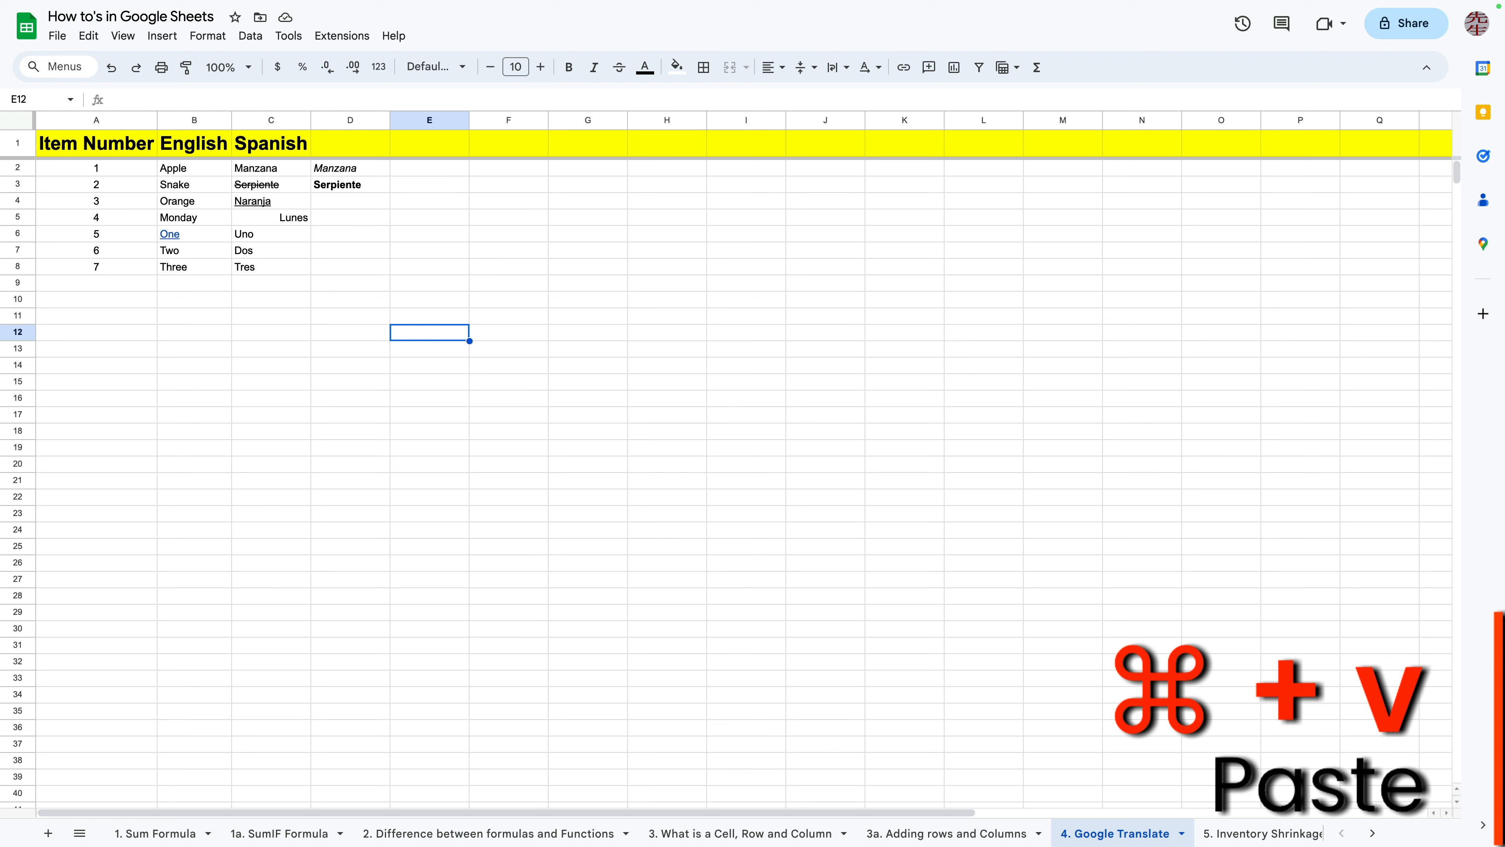
Copy the translation formula in C2 and paste it into cell E2
{"action": "left_click", "coordinate": [271, 168]}
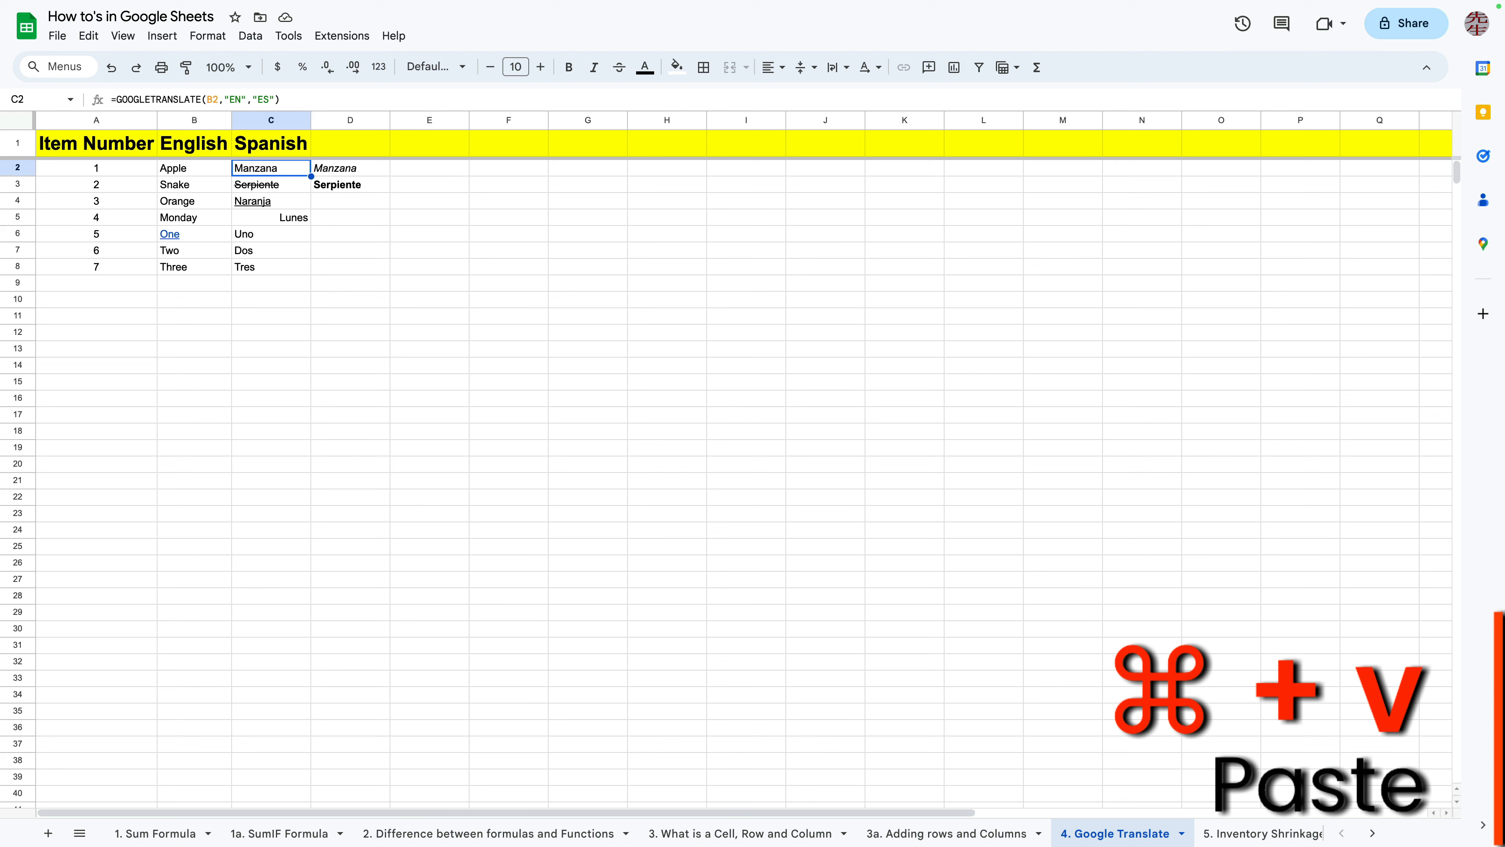
{"action": "key", "text": "super+c"}
{"action": "left_click", "coordinate": [430, 169]}
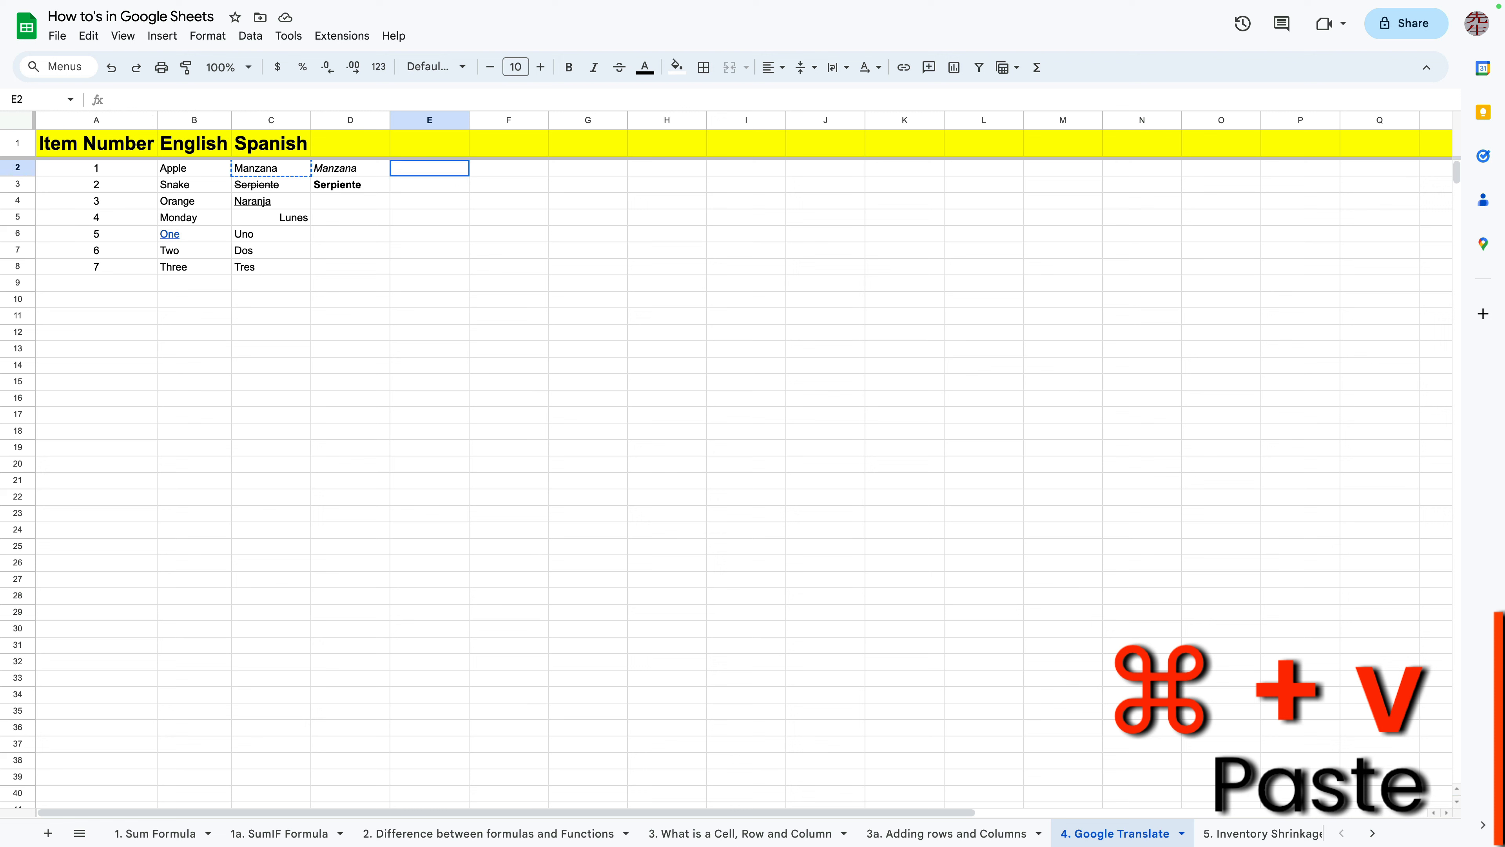
{"action": "key", "text": "super+v"}
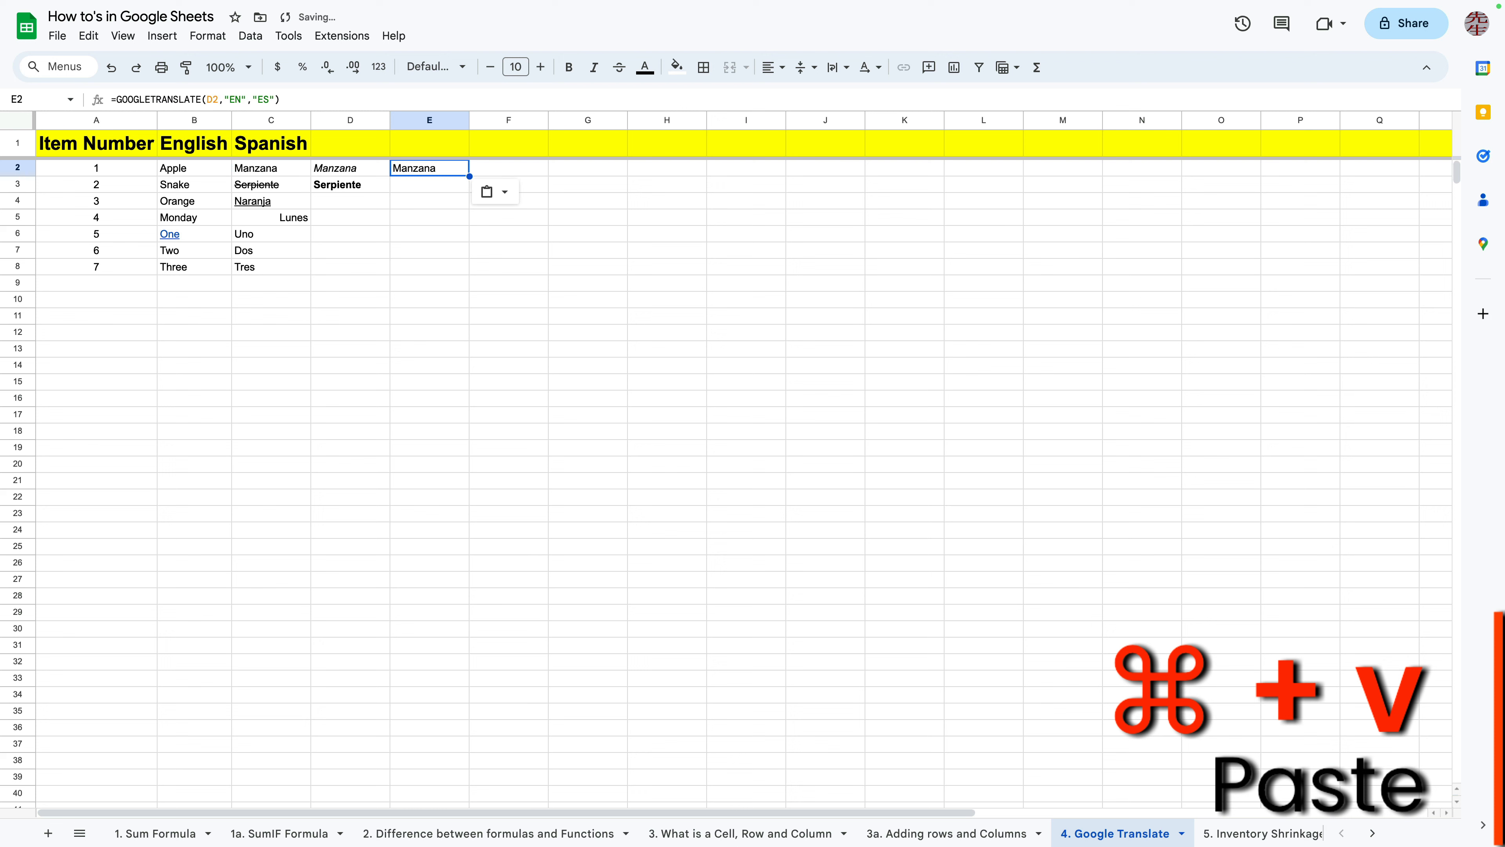
{"action": "left_click_drag", "start_coordinate": [282, 100], "coordinate": [111, 100]}
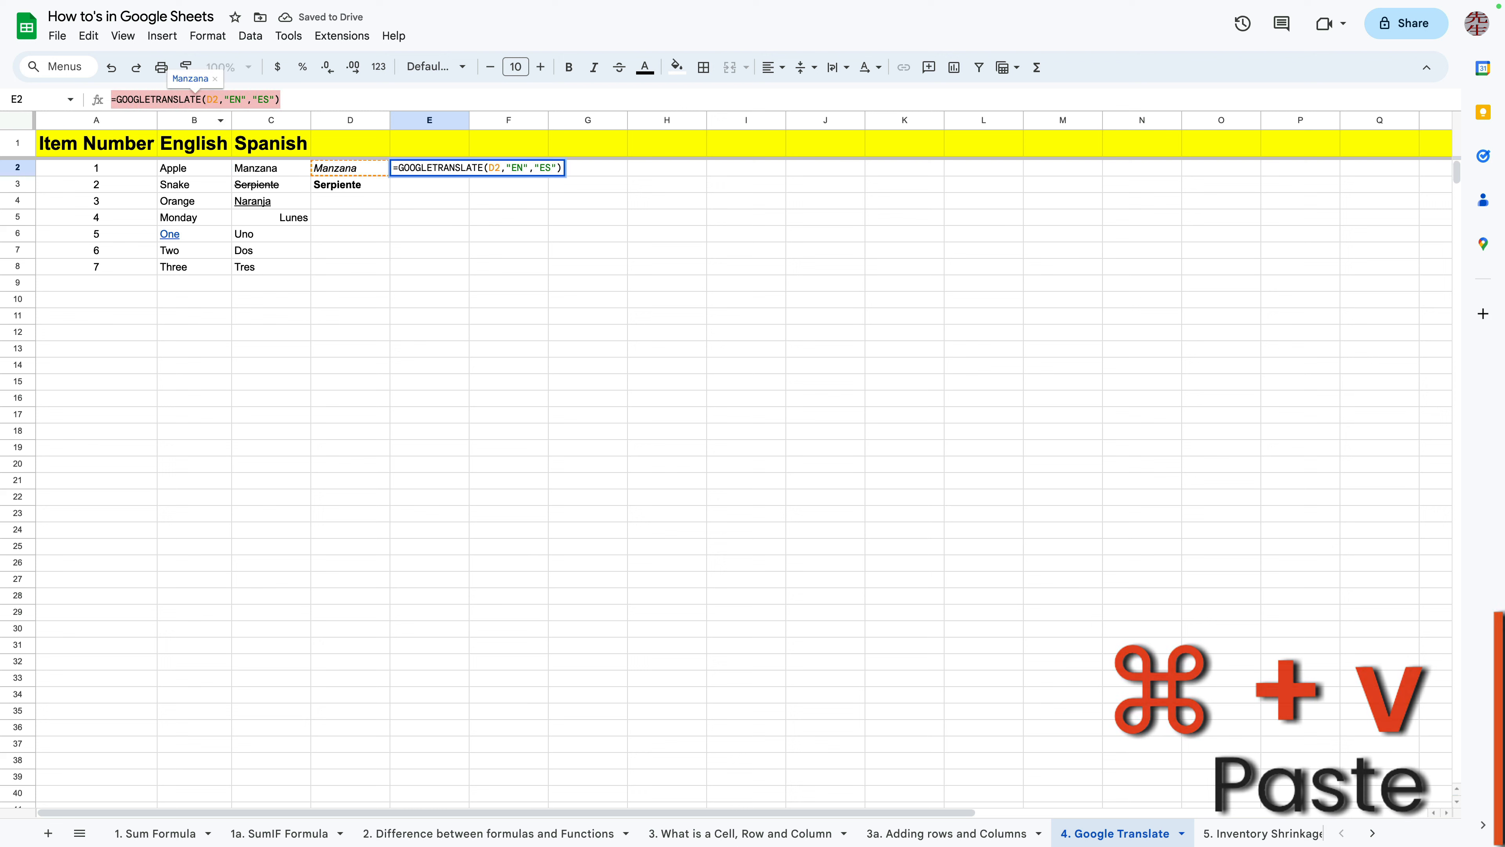
{"action": "left_click", "coordinate": [429, 267]}
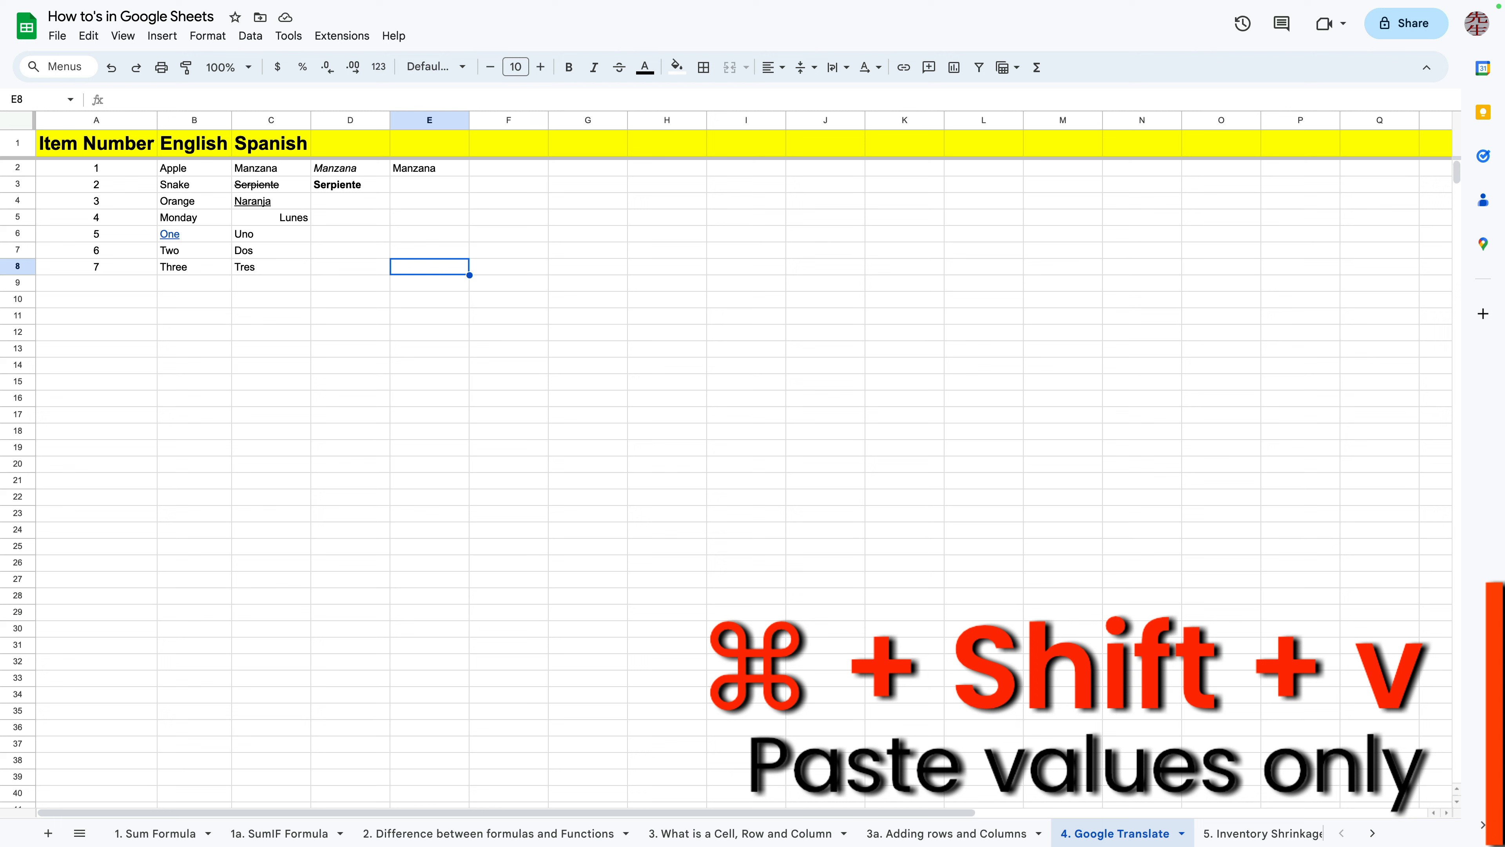
Paste the copied cell as values only into F2 and compare it with the formula in E2
{"action": "left_click", "coordinate": [509, 168]}
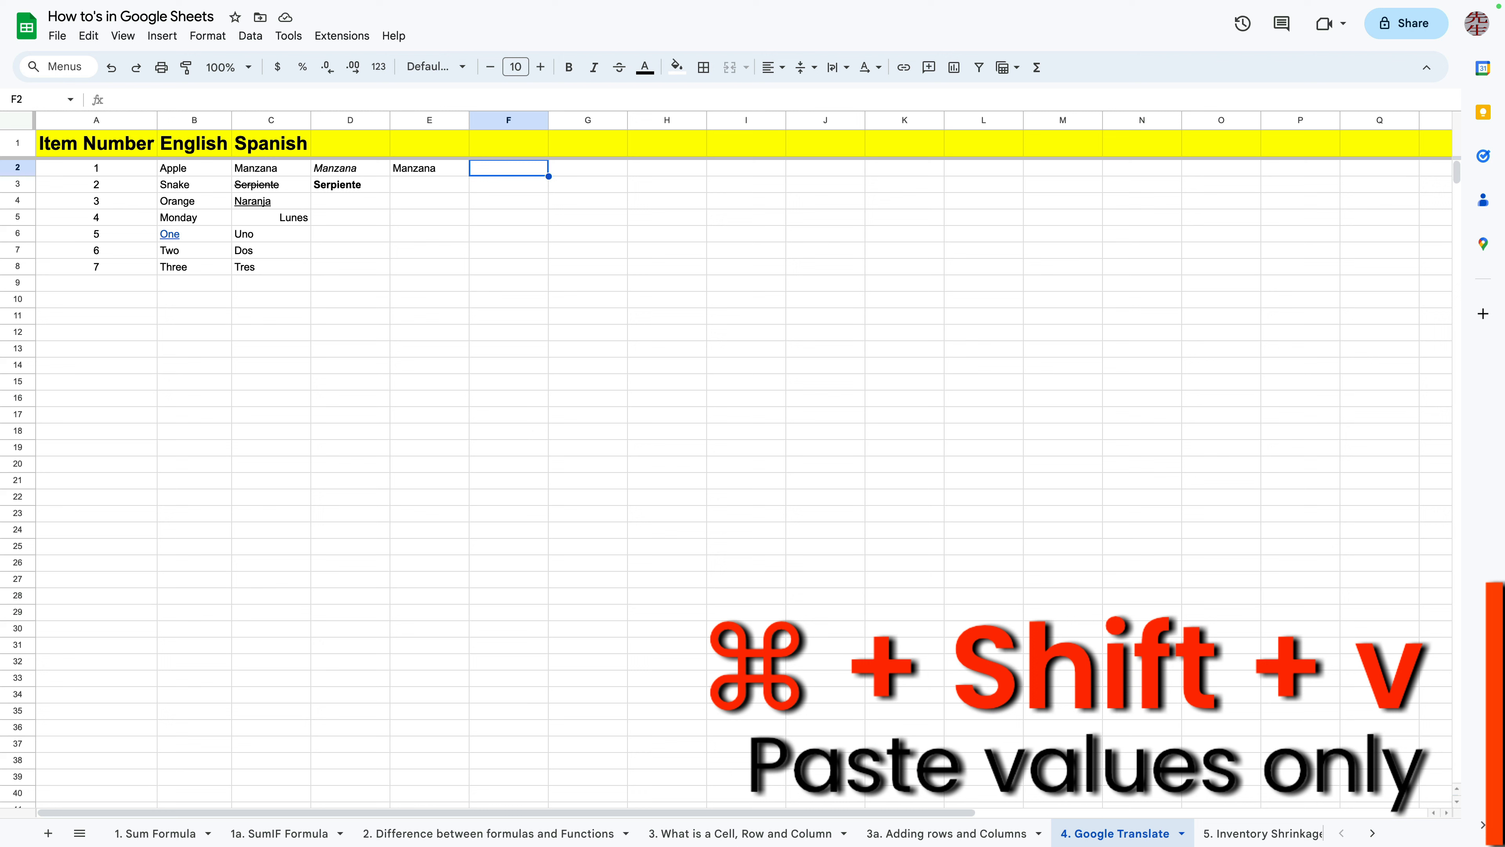
{"action": "key", "text": "super+shift+v"}
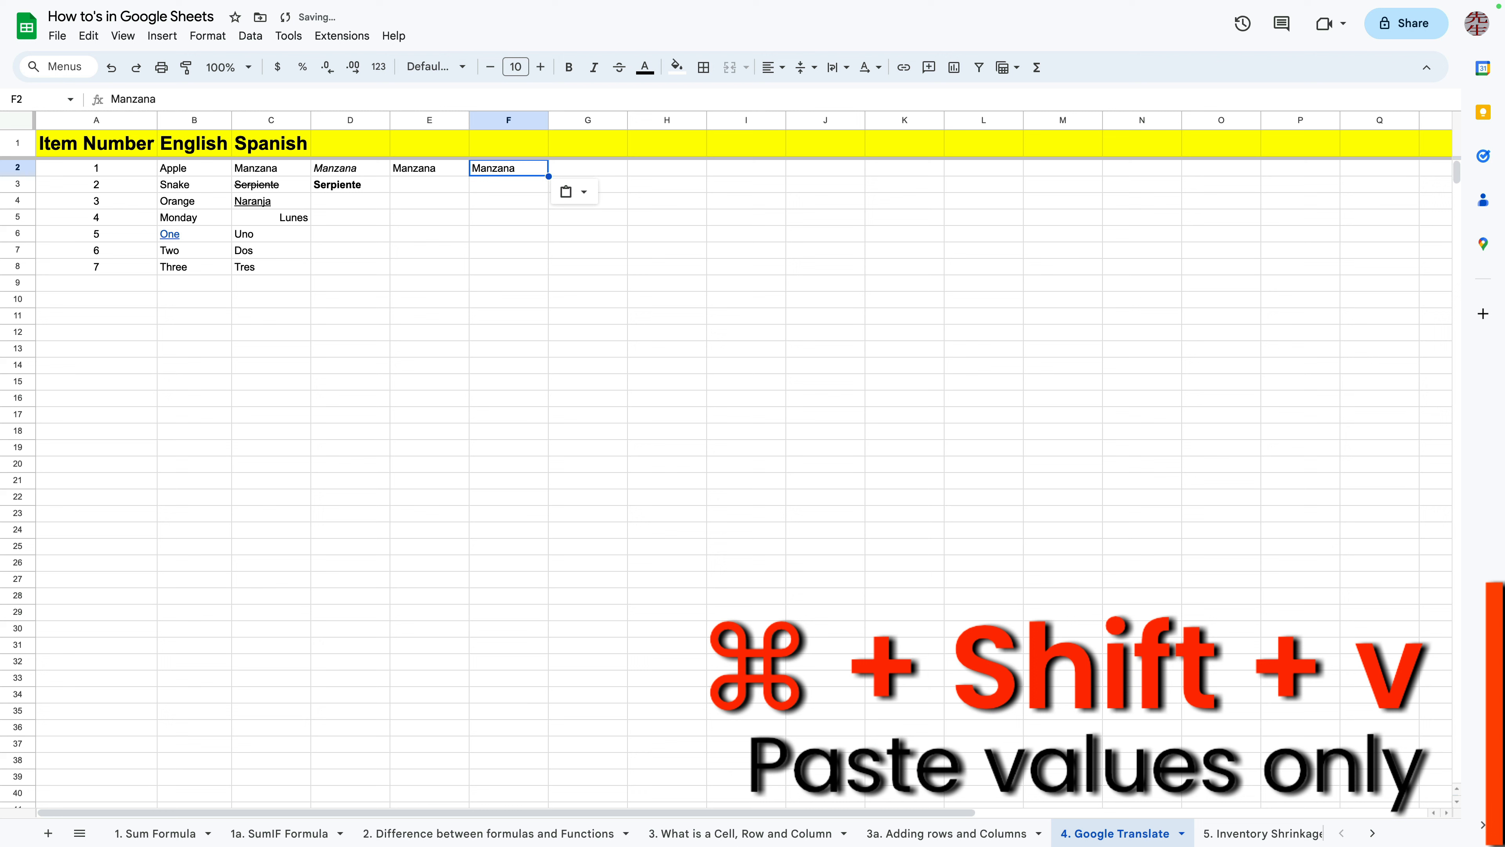
{"action": "left_click_drag", "start_coordinate": [159, 100], "coordinate": [110, 100]}
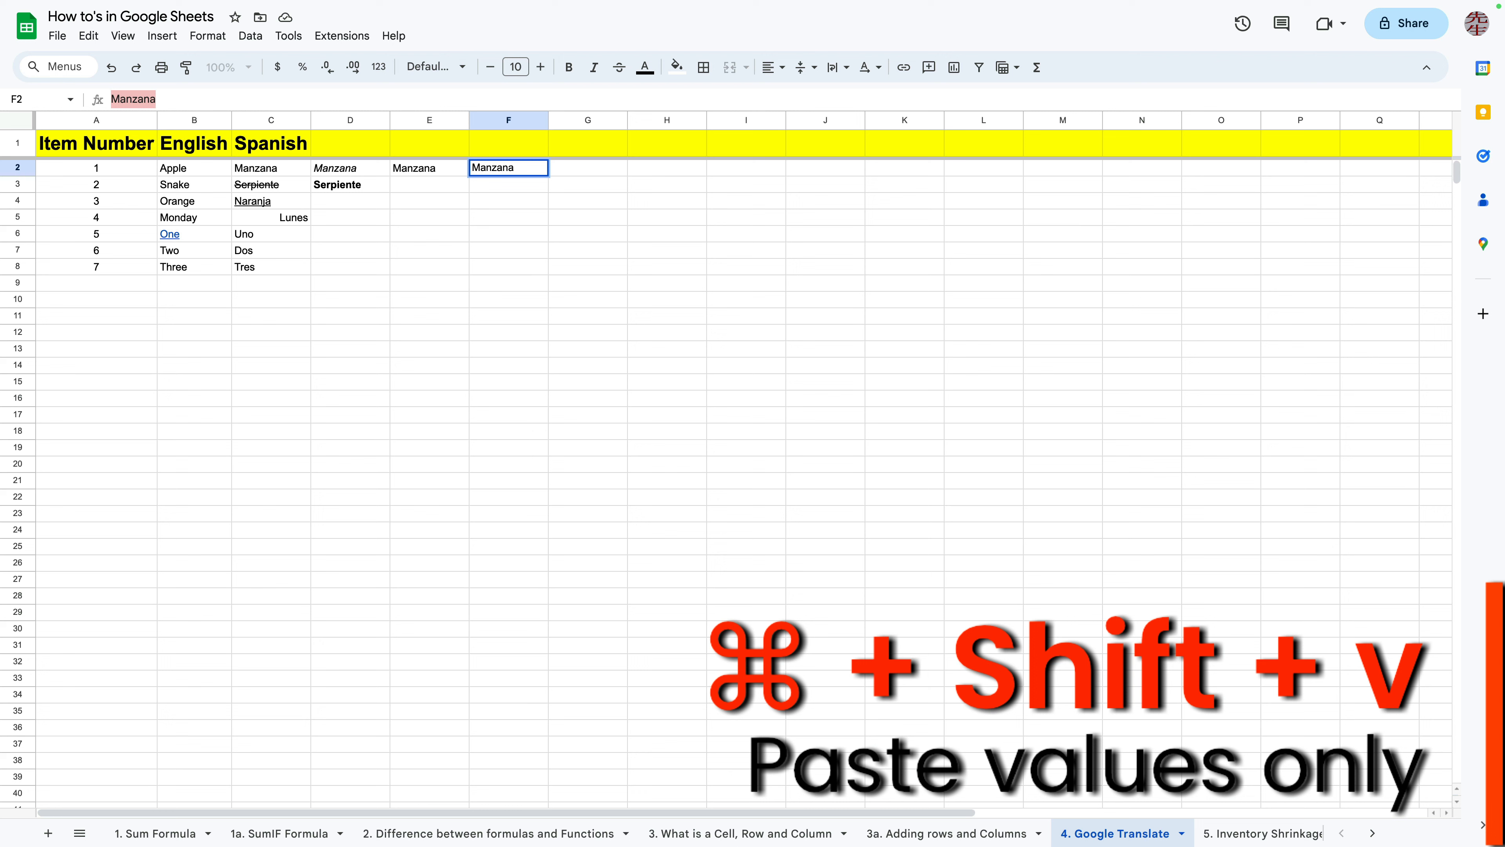
{"action": "left_click", "coordinate": [430, 316]}
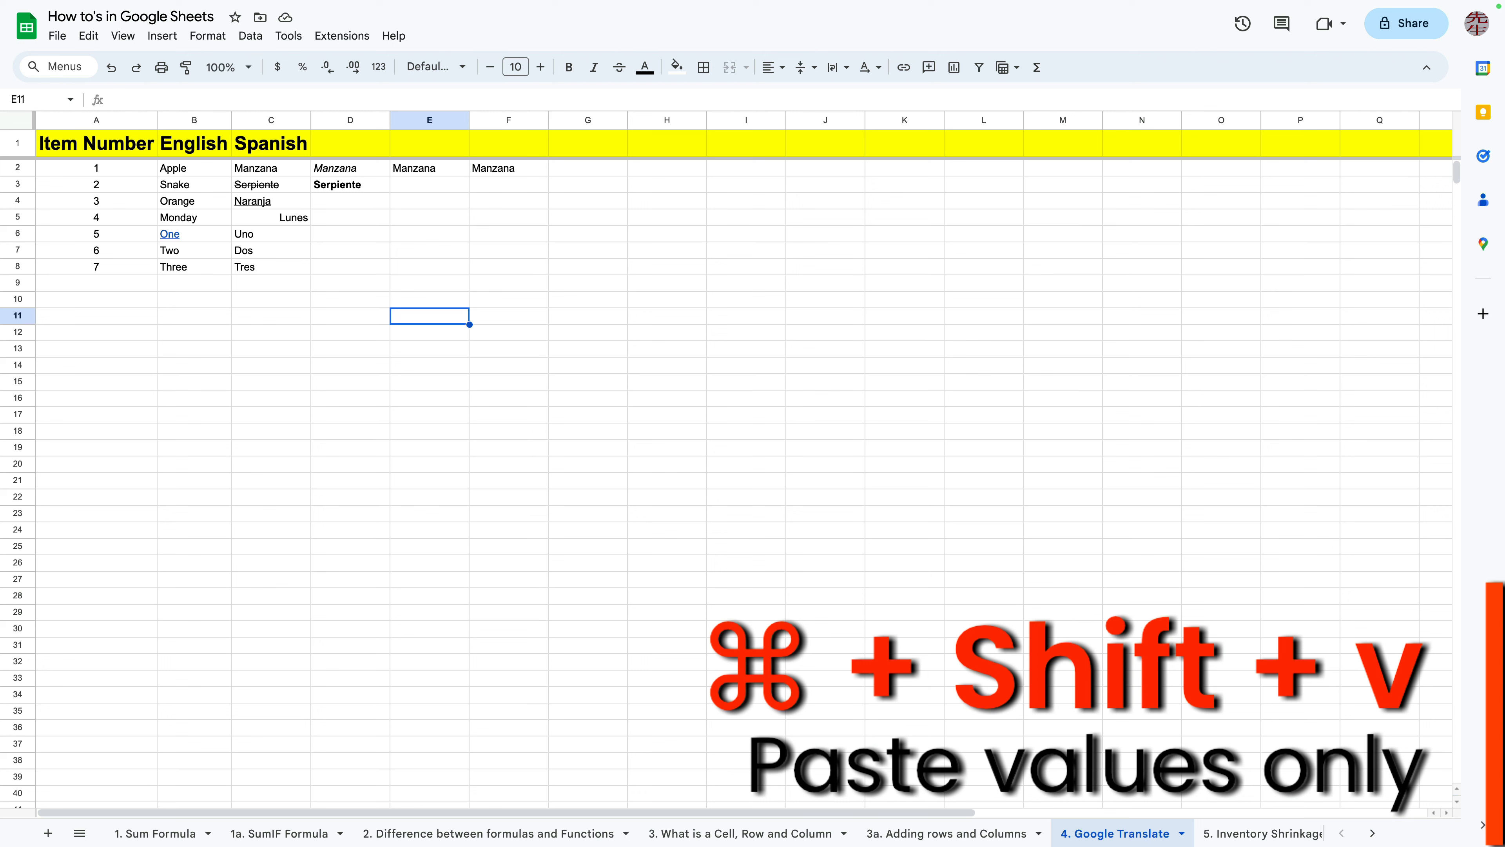
{"action": "left_click", "coordinate": [430, 169]}
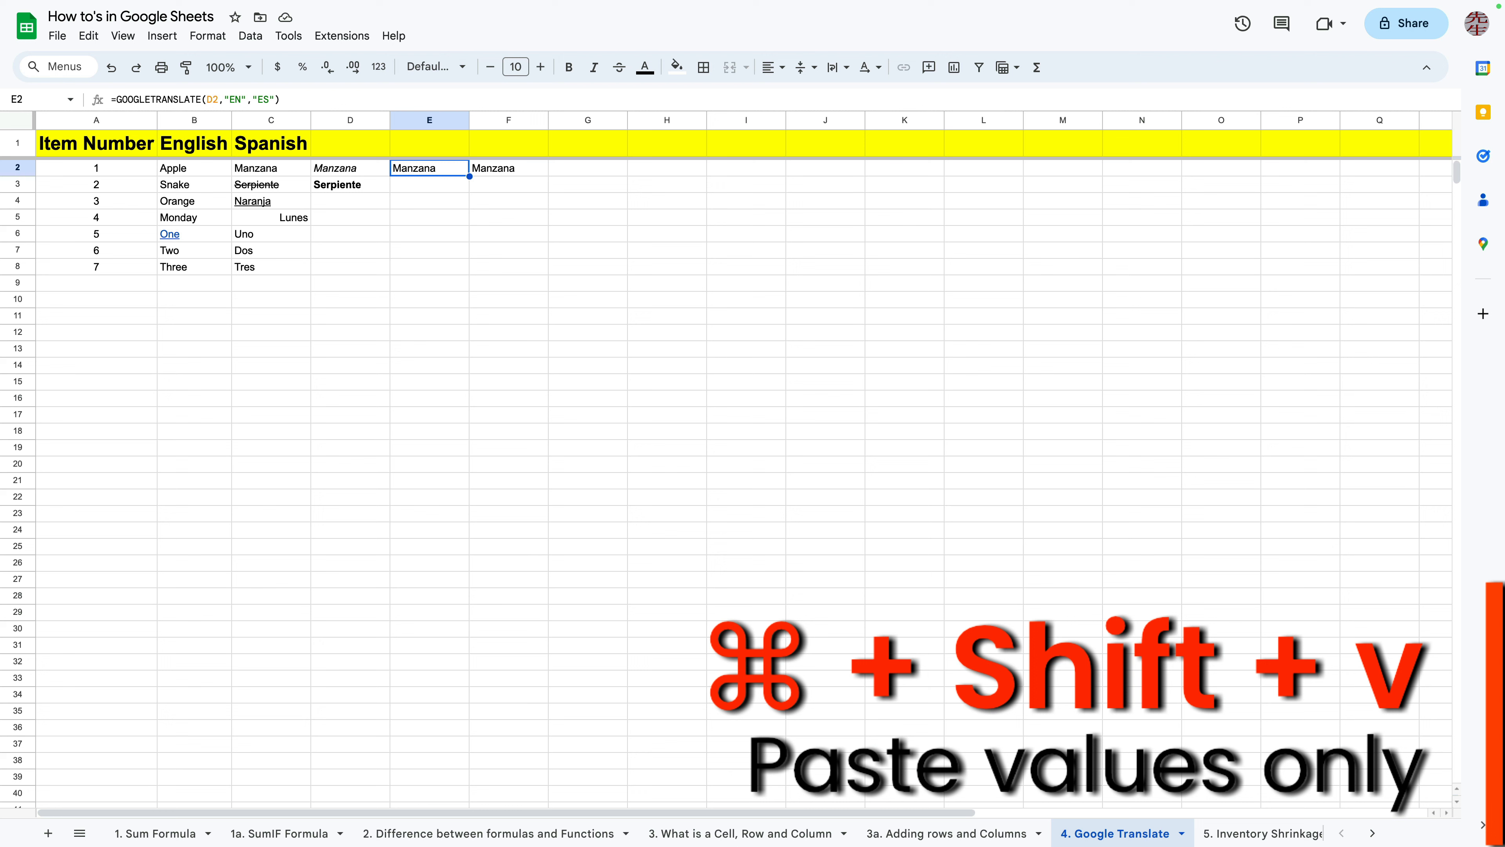
{"action": "left_click", "coordinate": [508, 169]}
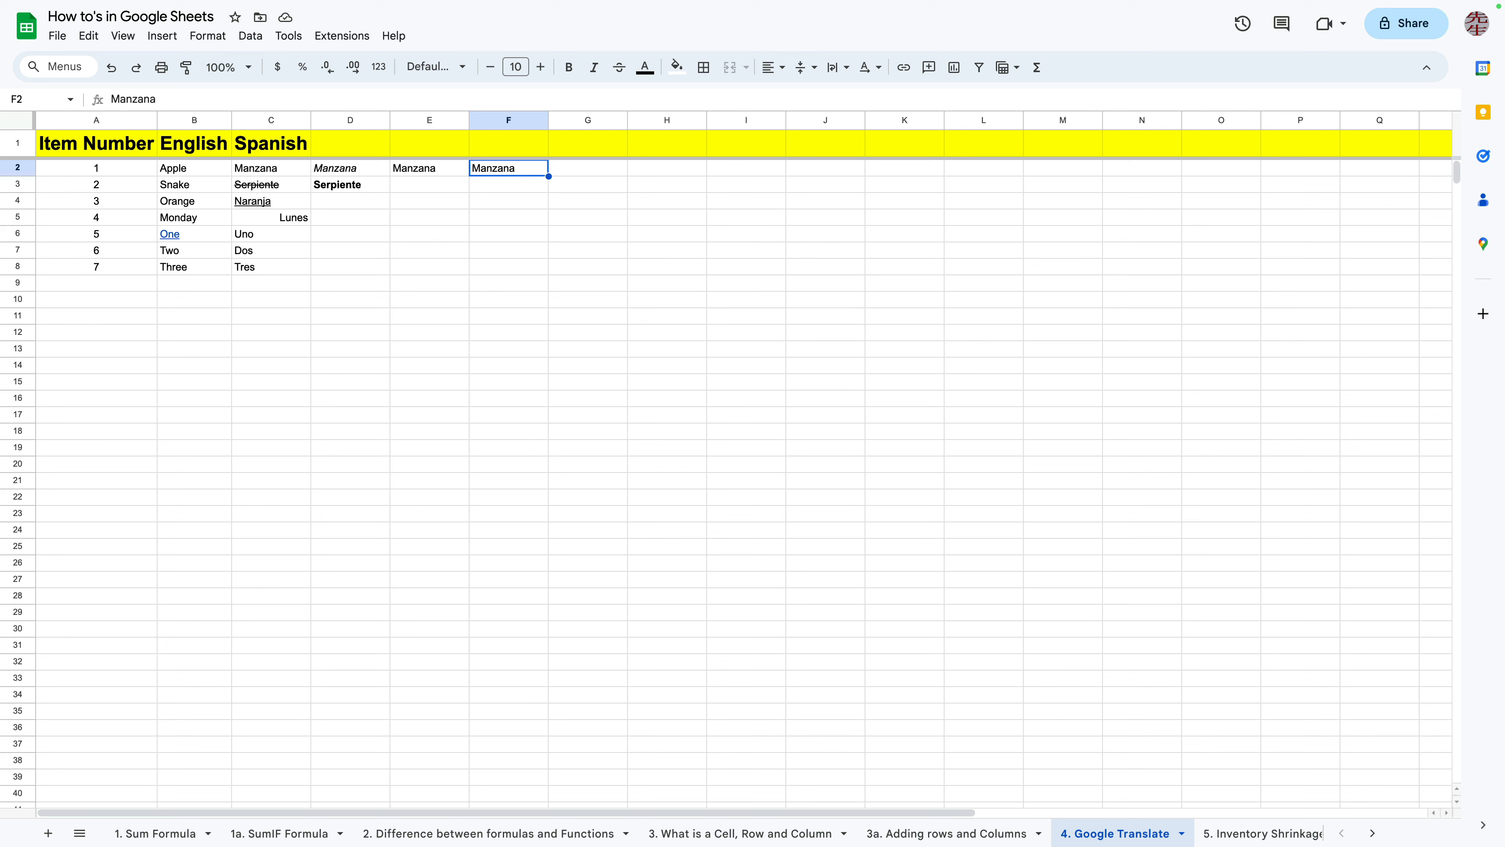
{"action": "left_click", "coordinate": [667, 316]}
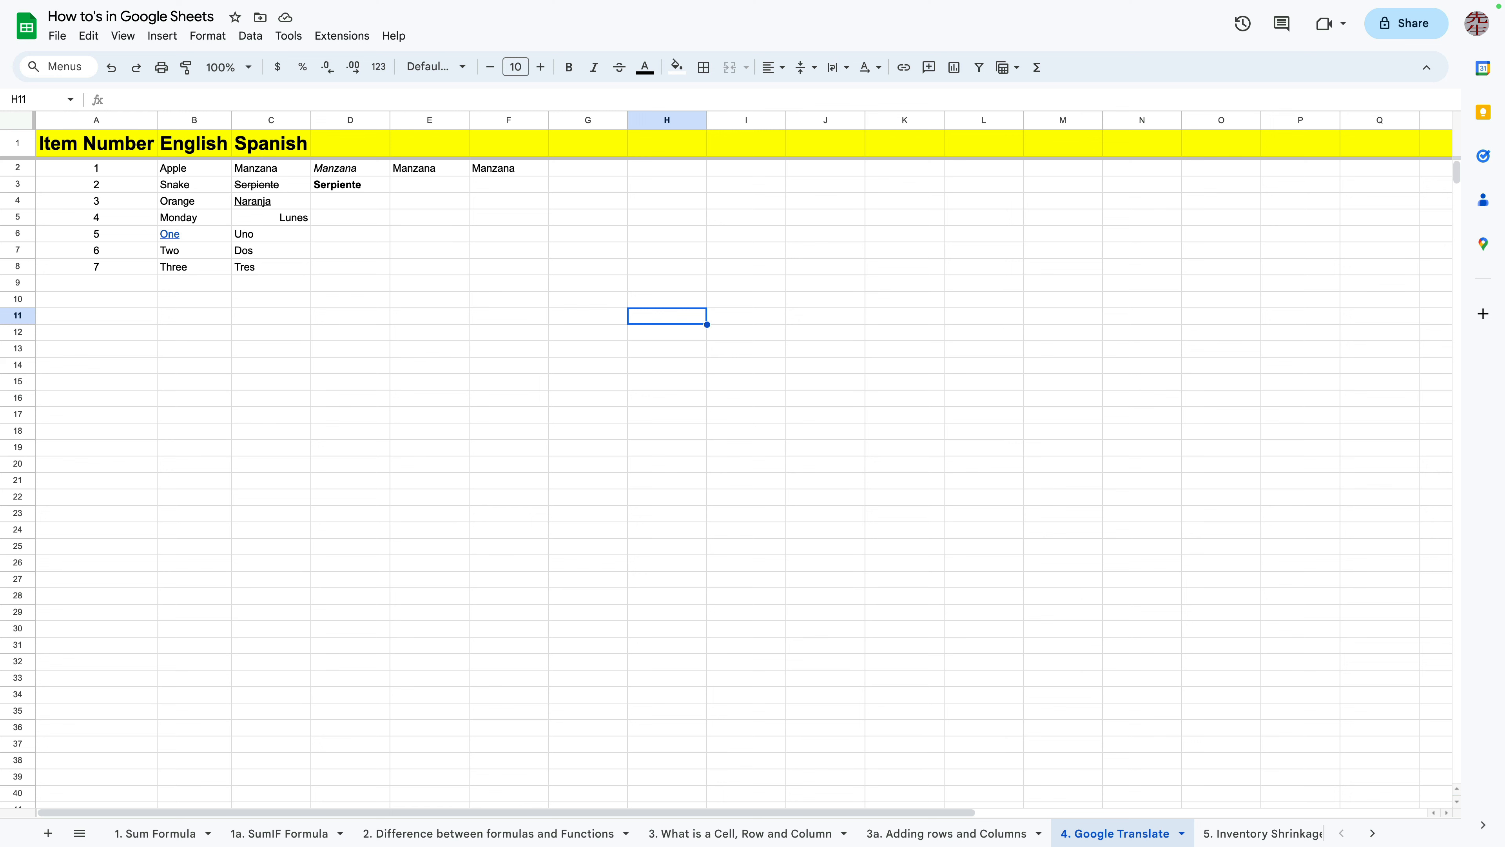
Make Apple in B2 bold and underline Manzana in C2
{"action": "left_click", "coordinate": [194, 168]}
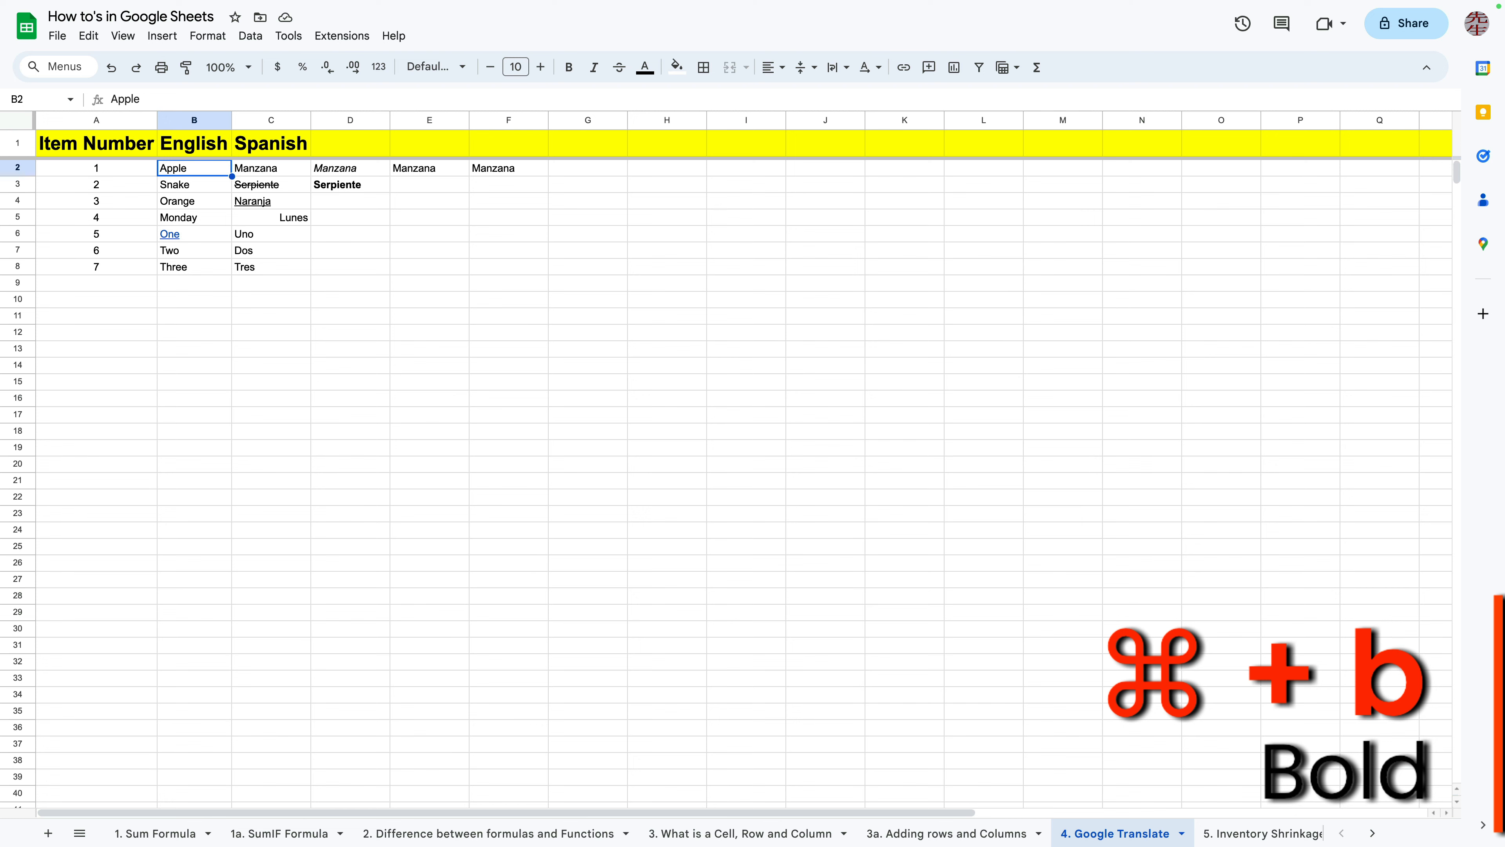
{"action": "key", "text": "super+b"}
{"action": "left_click", "coordinate": [270, 169]}
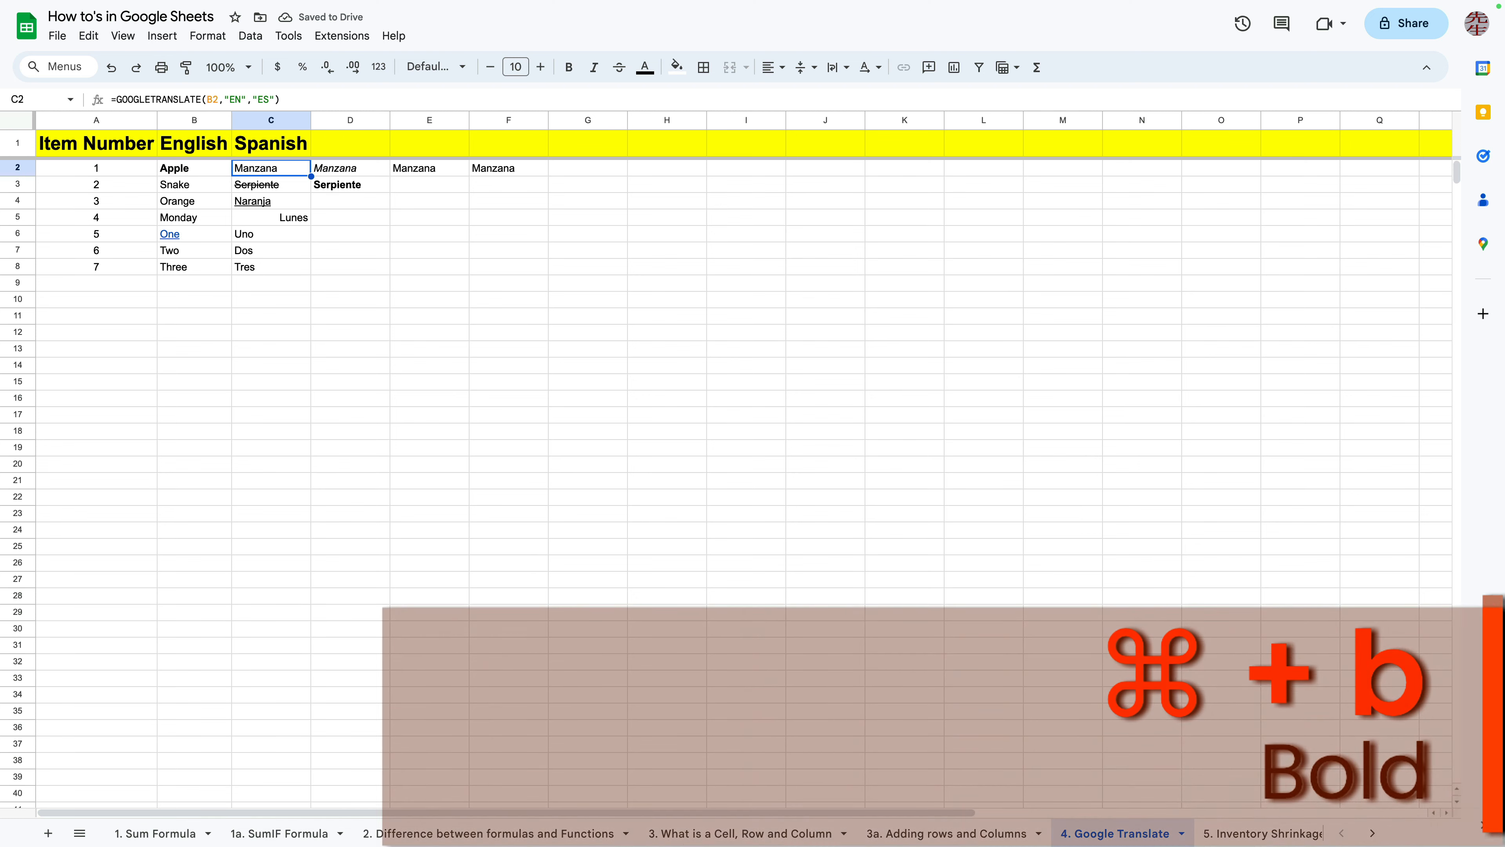
{"action": "key", "text": "super+u"}
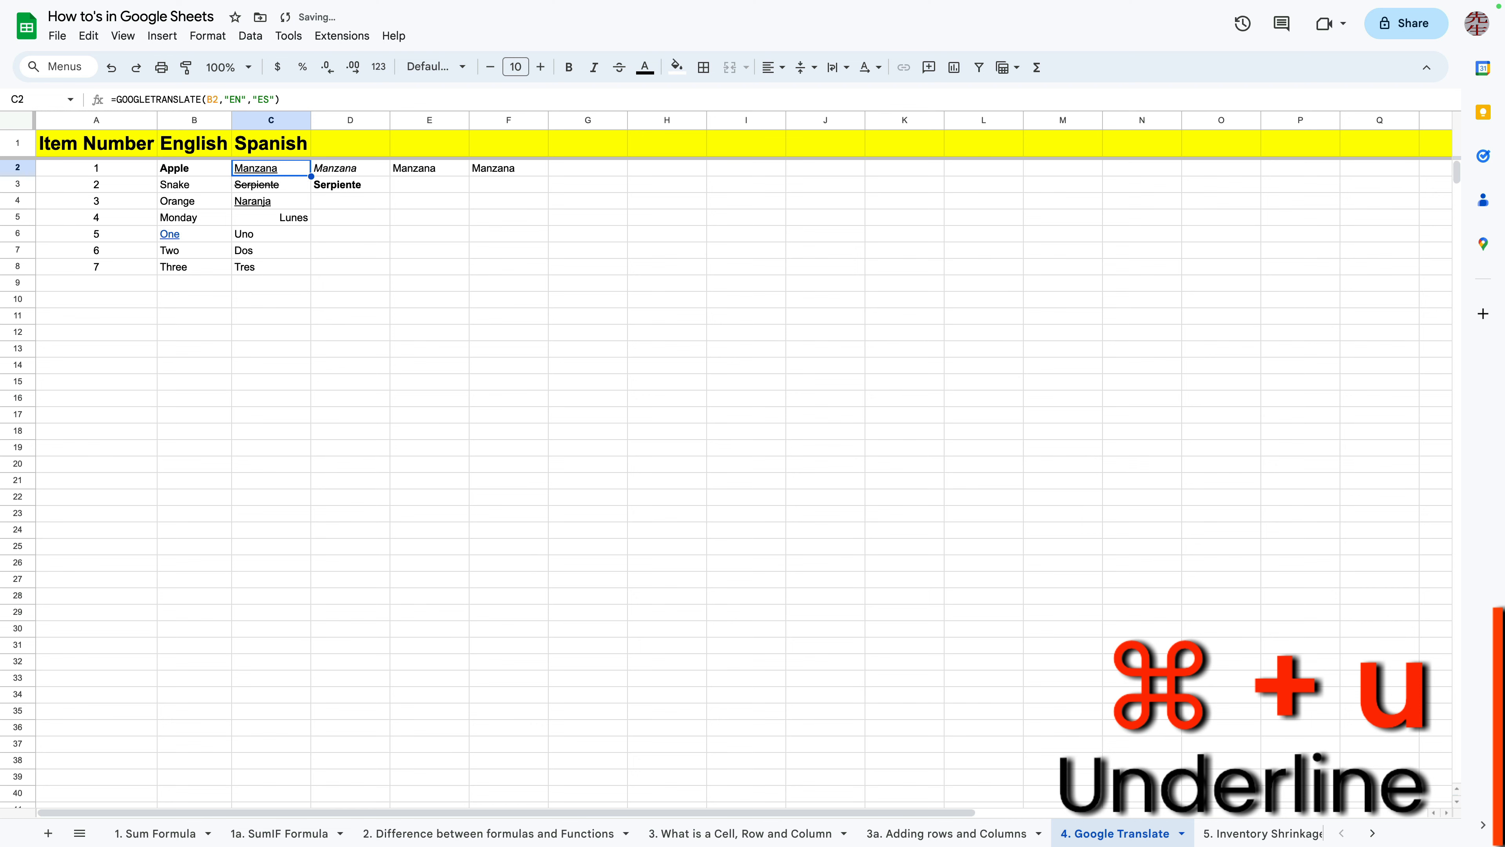
Toggle italic off for Manzana in D2 and apply strikethrough to Manzana in E2
{"action": "left_click", "coordinate": [350, 168]}
{"action": "key", "text": "super+i"}
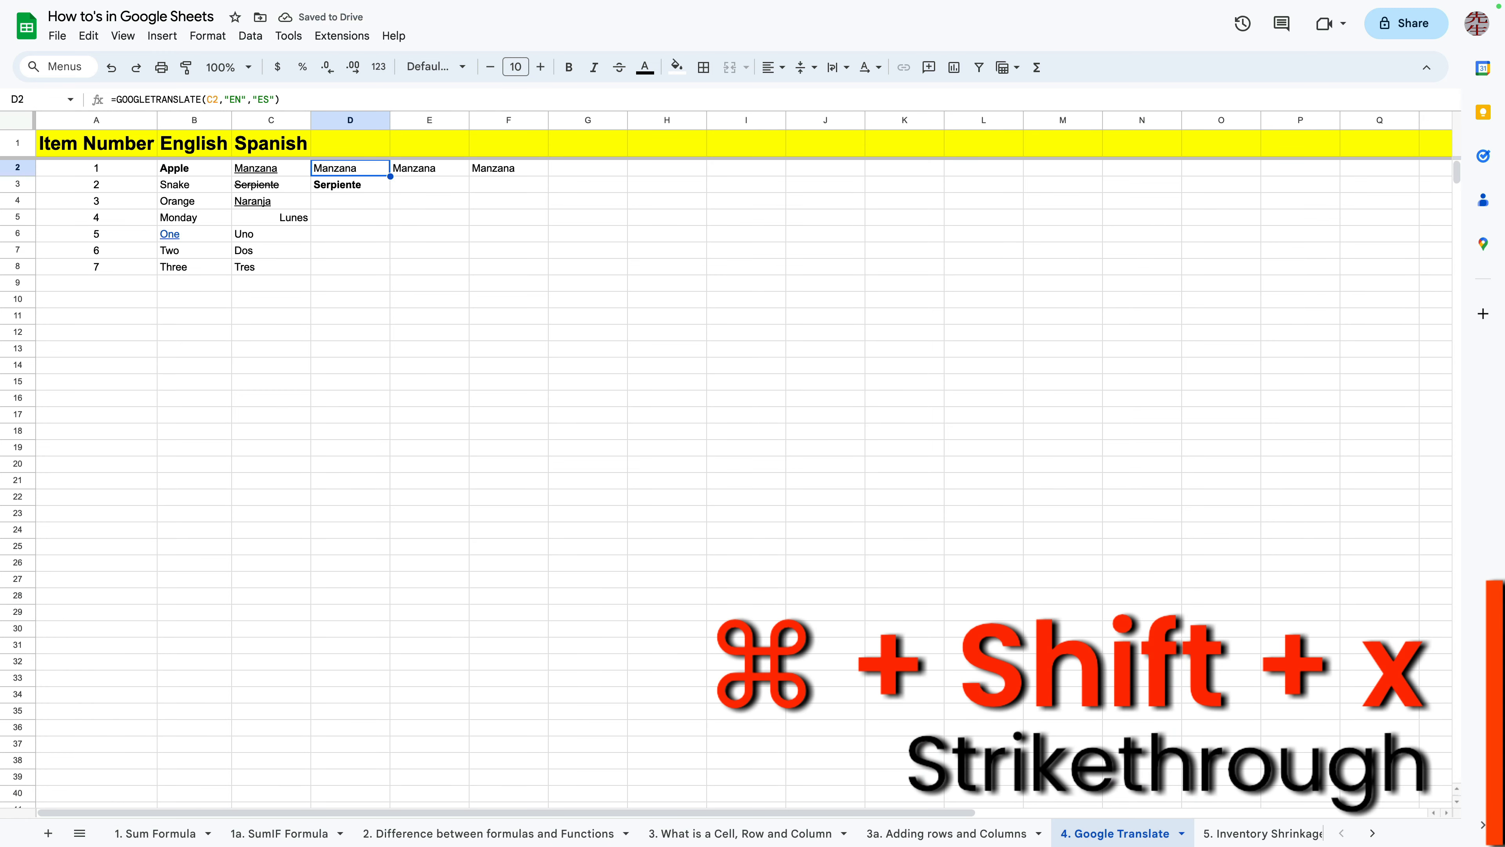
{"action": "left_click", "coordinate": [430, 168]}
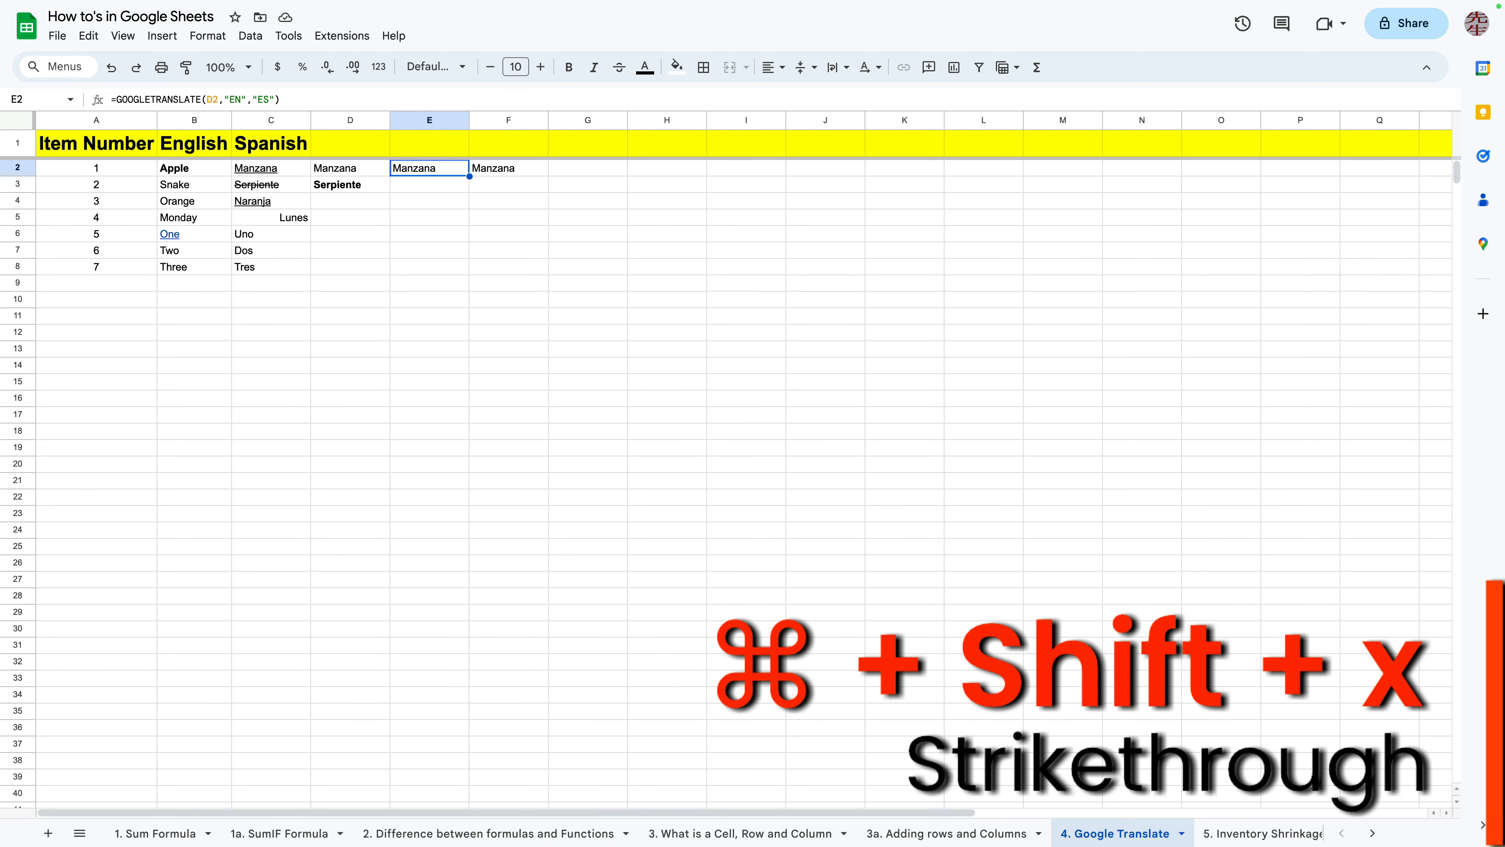
{"action": "key", "text": "super+shift+x"}
Center-align Serpiente in cell D3
{"action": "left_click", "coordinate": [430, 201]}
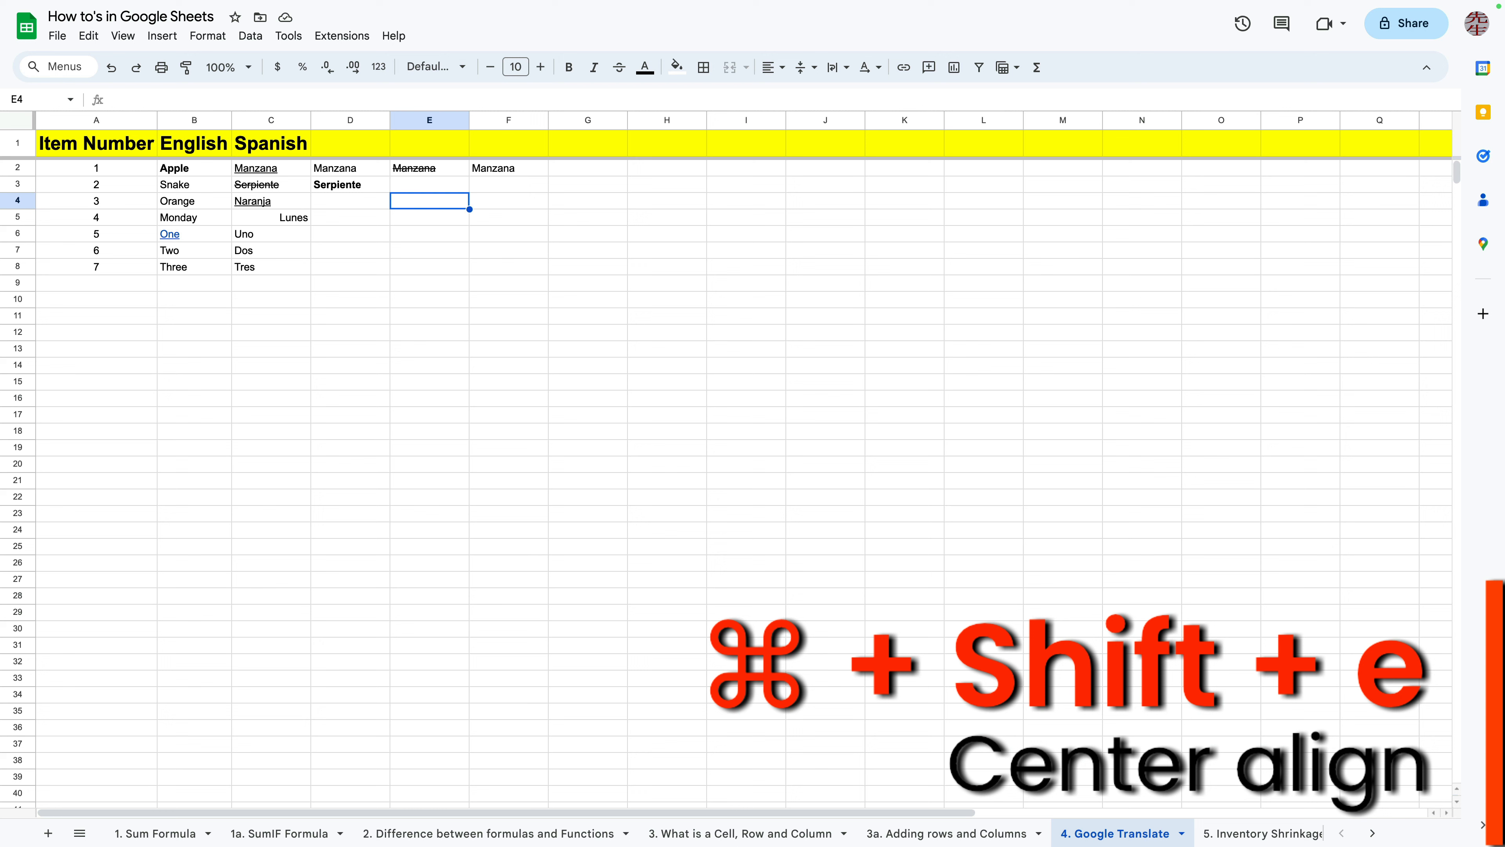
{"action": "left_click", "coordinate": [350, 184]}
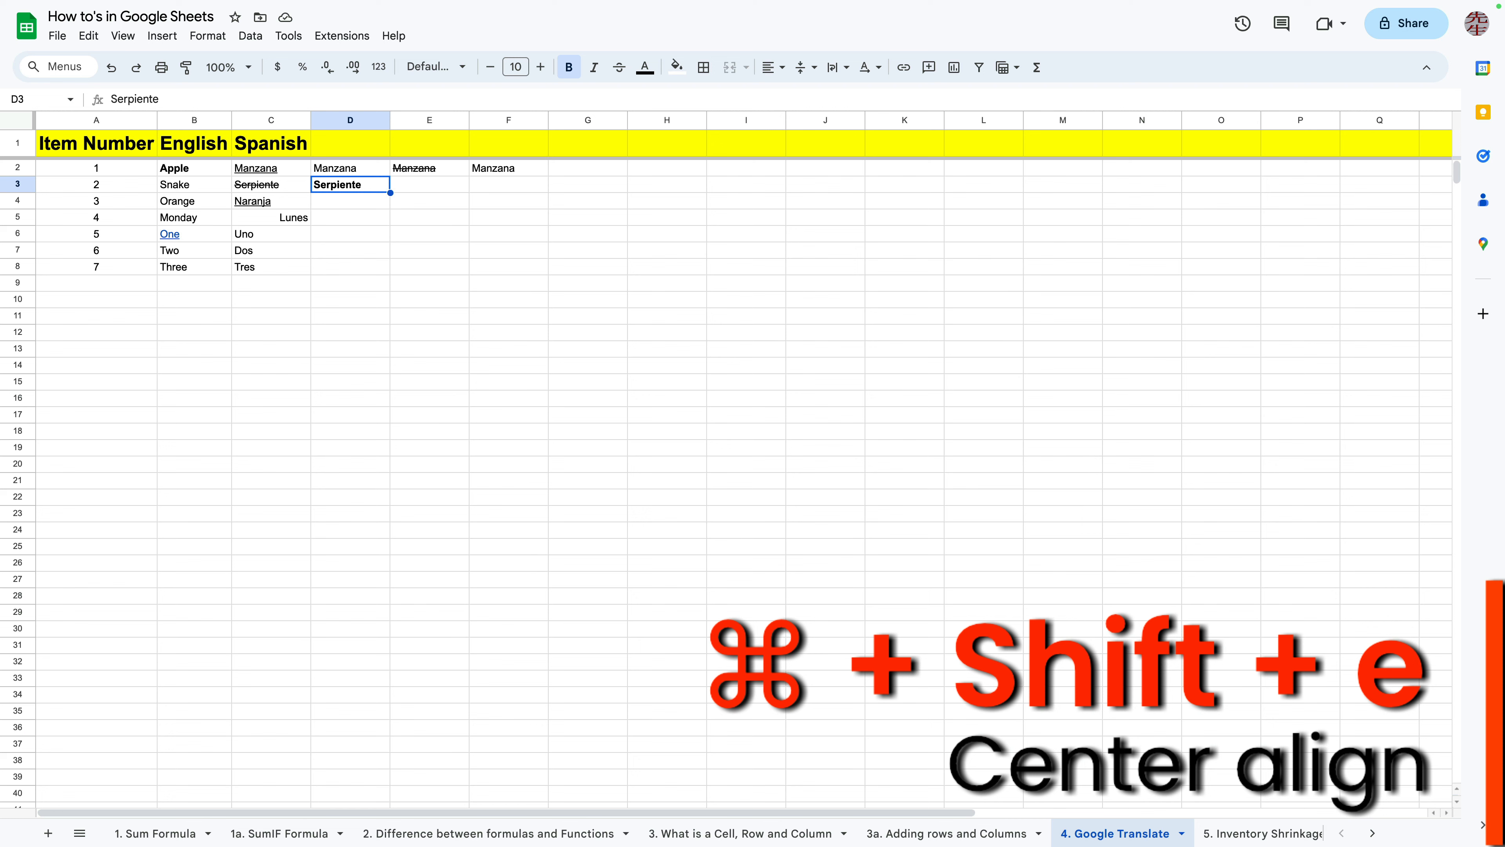
{"action": "key", "text": "super+shift+e"}
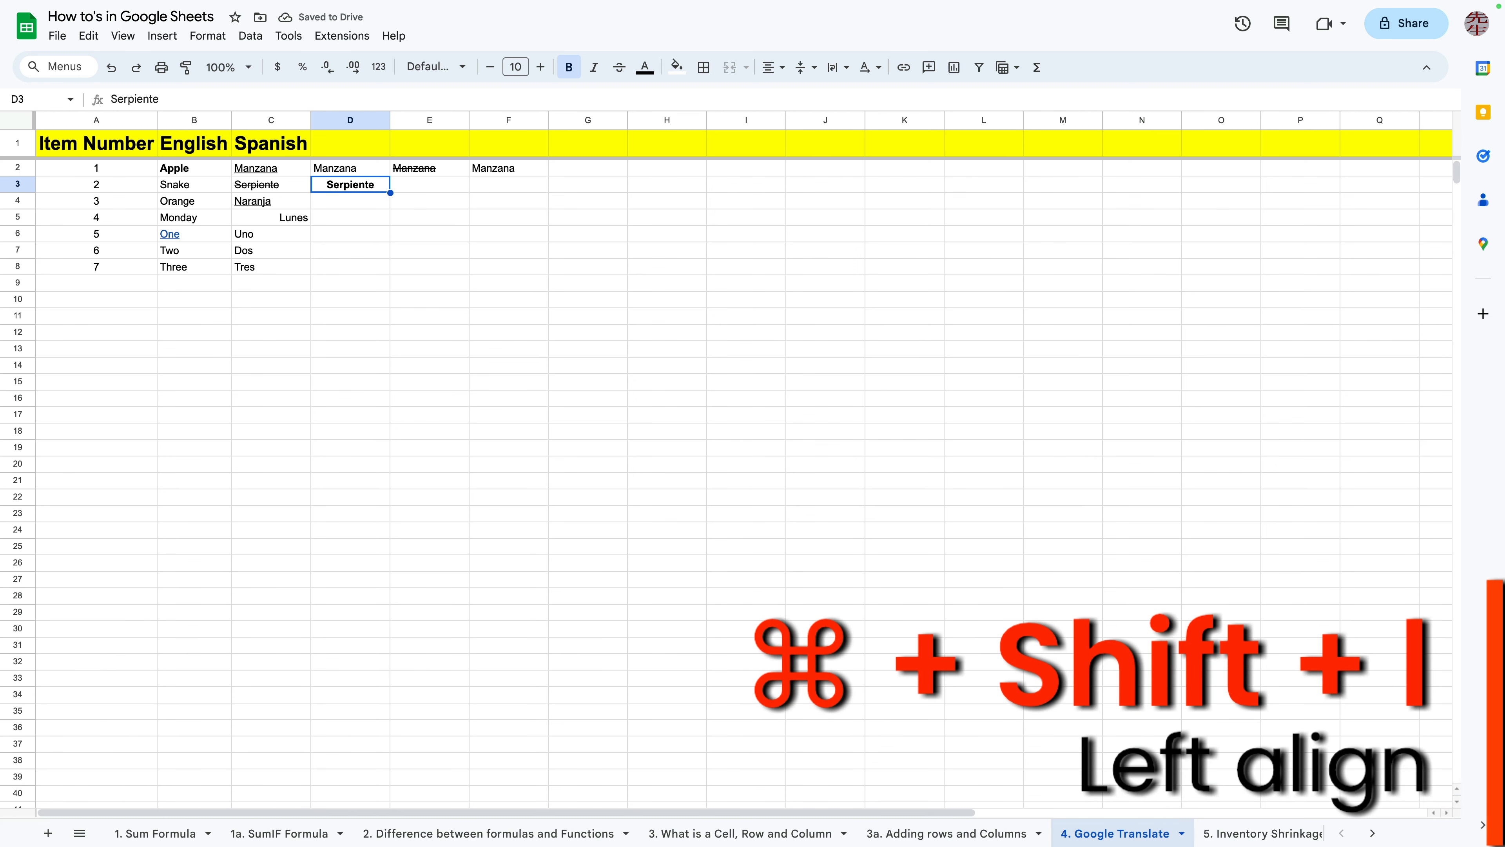
Left-align and then right-align Serpiente in cell D3
{"action": "key", "text": "super+shift+l"}
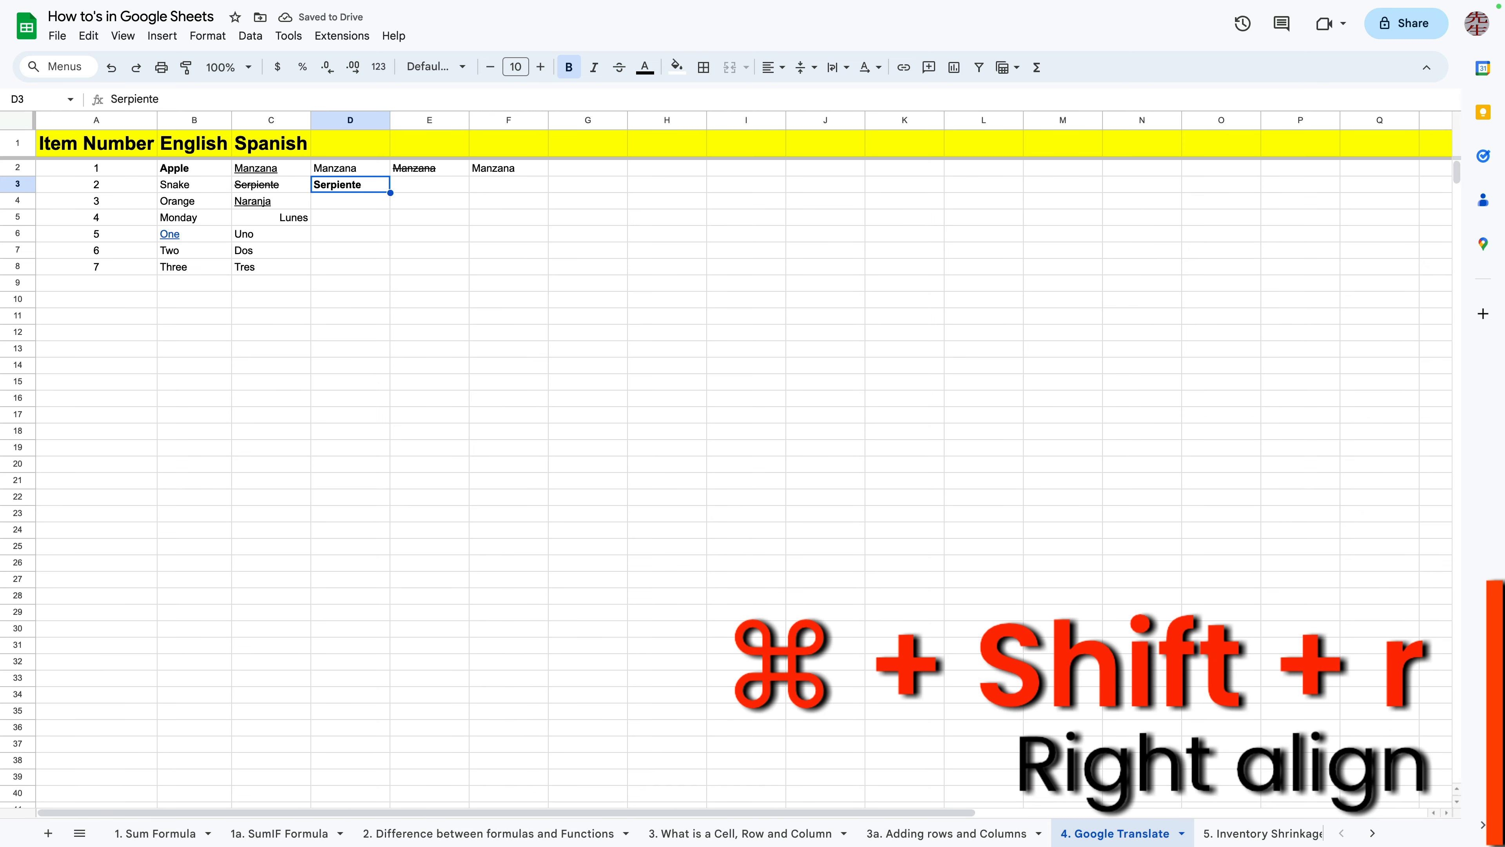
{"action": "key", "text": "super+shift+r"}
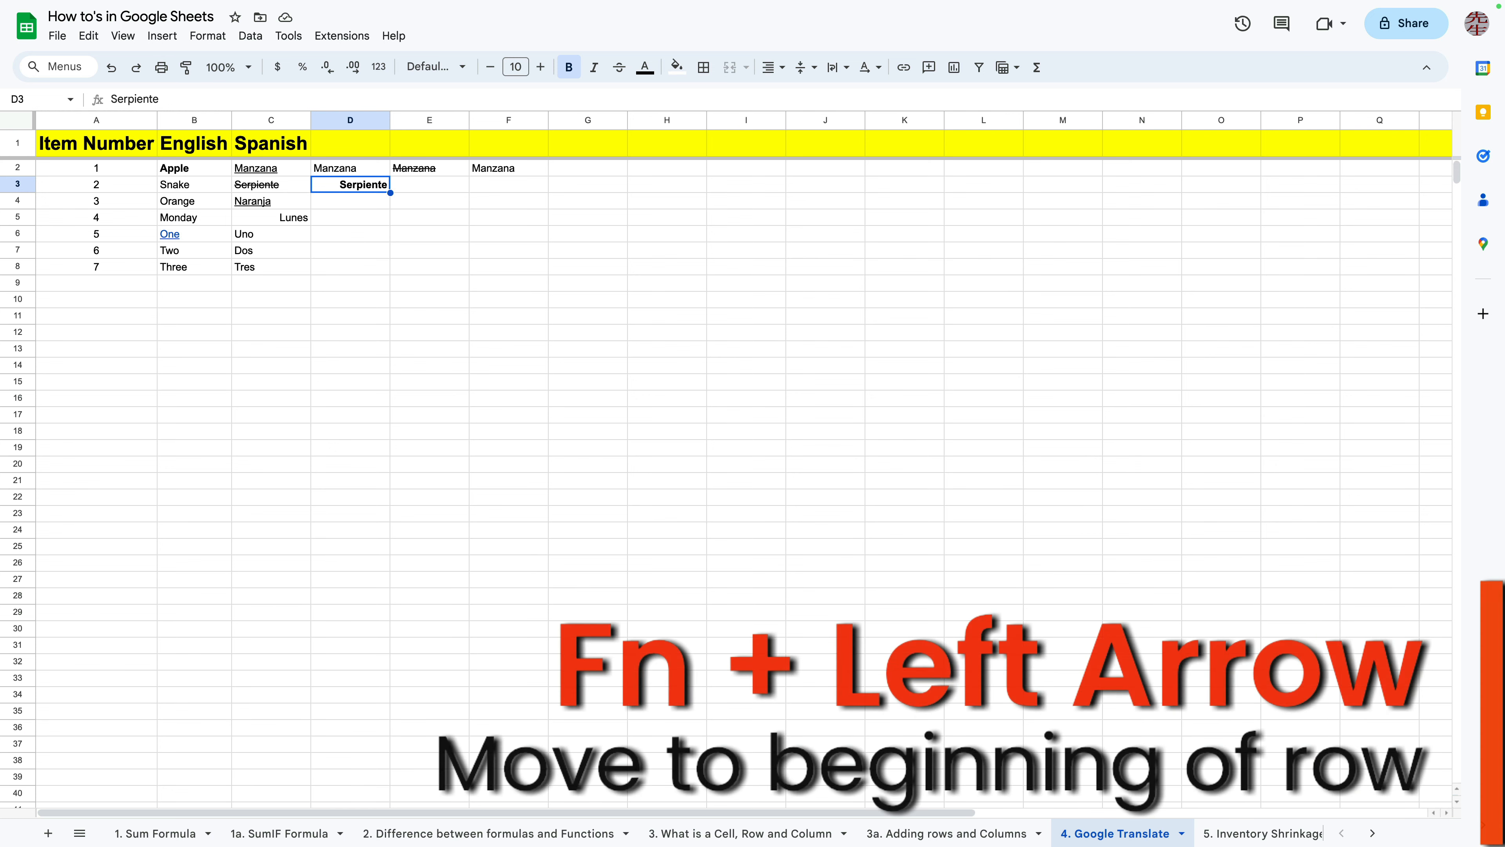
From L16, jump to the beginning of the row and then to the beginning of the sheet
{"action": "left_click", "coordinate": [984, 398]}
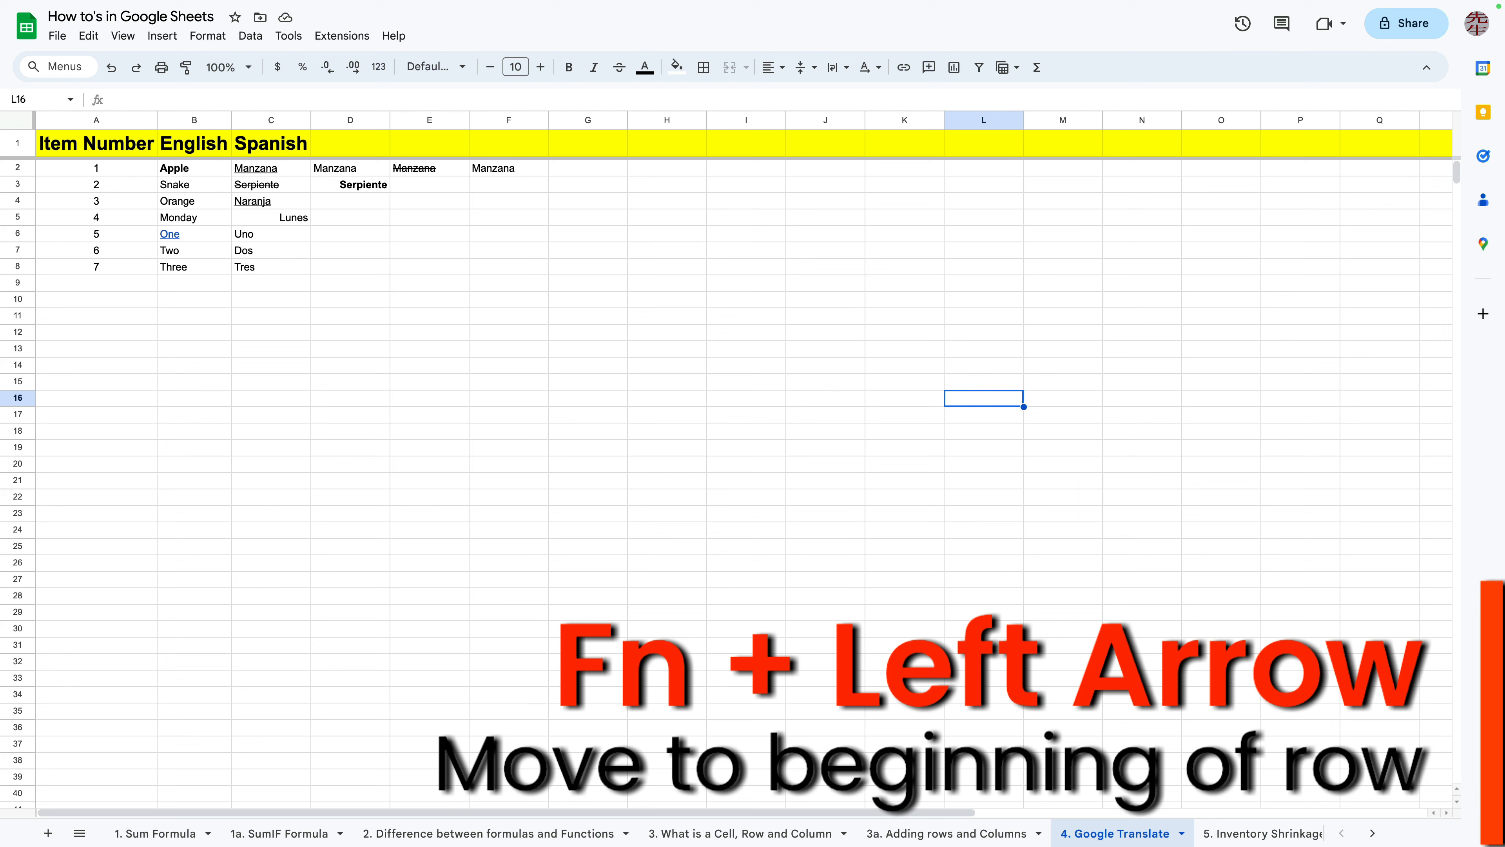
{"action": "key", "text": "Home"}
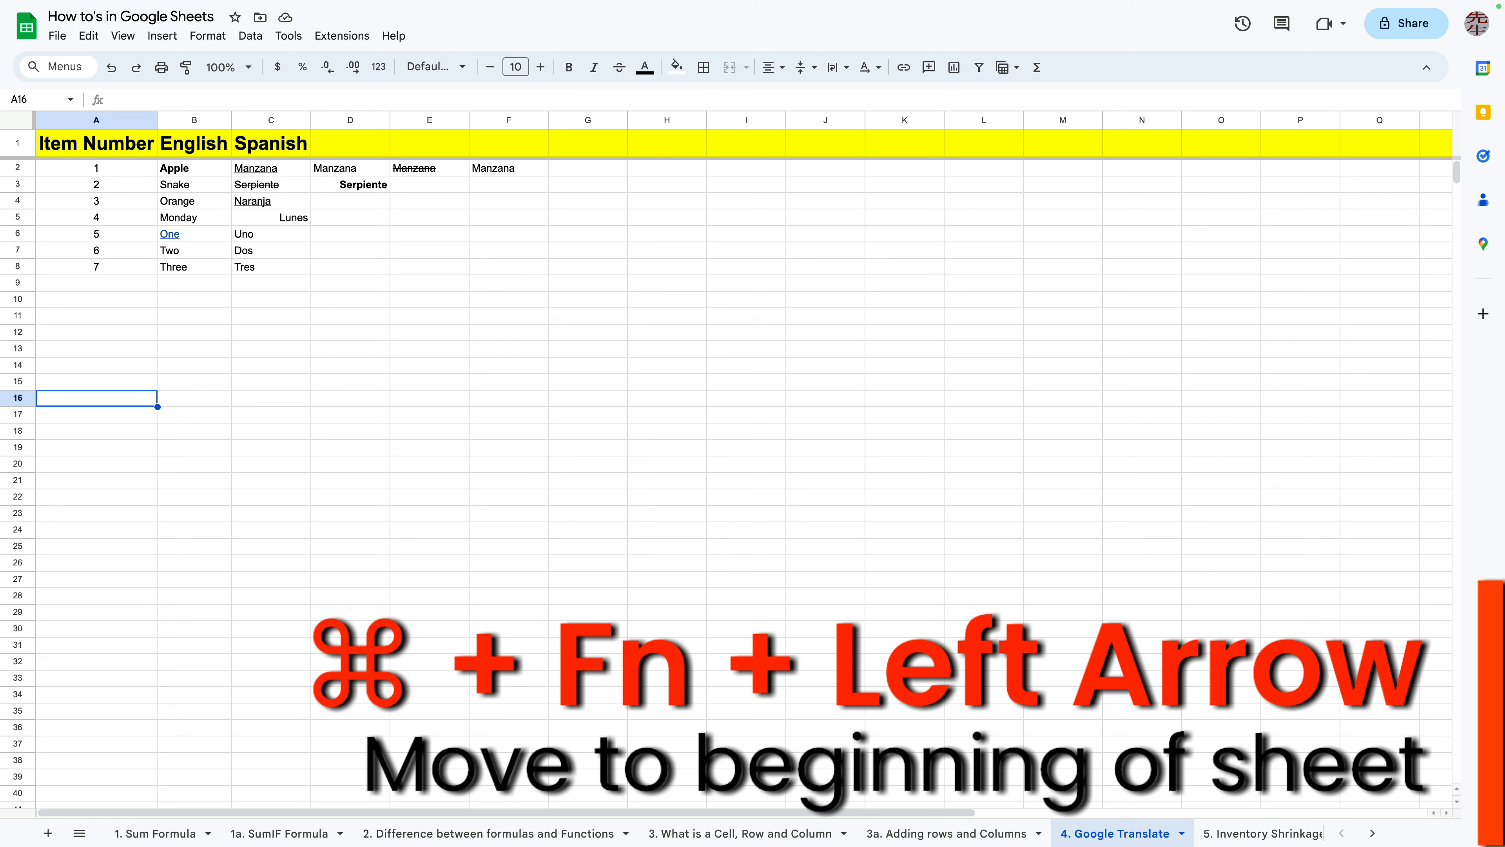
{"action": "key", "text": "super+Home"}
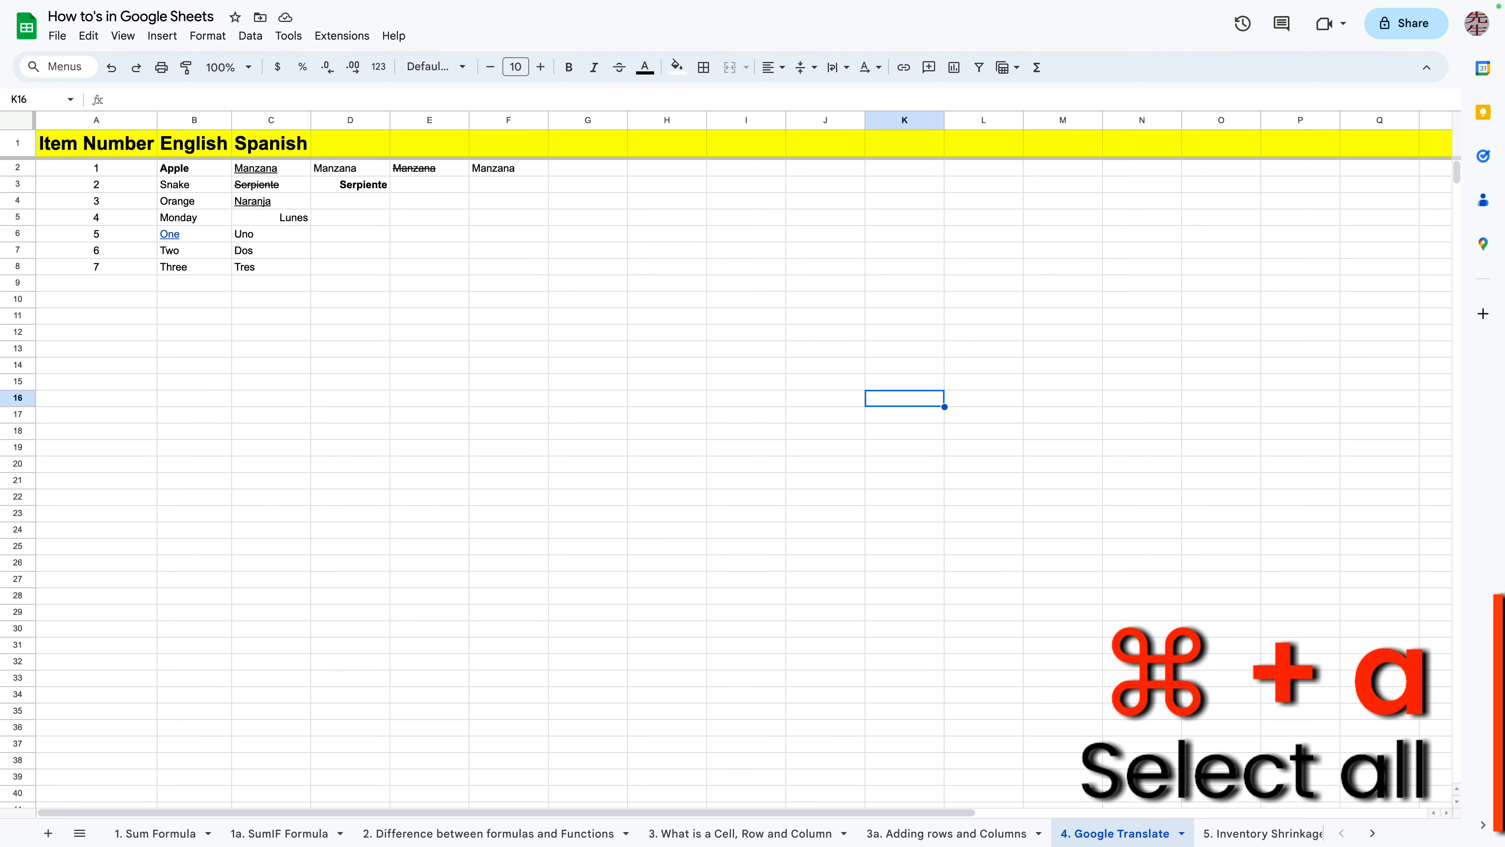
Select all cells in the sheet, then deselect by picking a single cell
{"action": "left_click", "coordinate": [984, 365]}
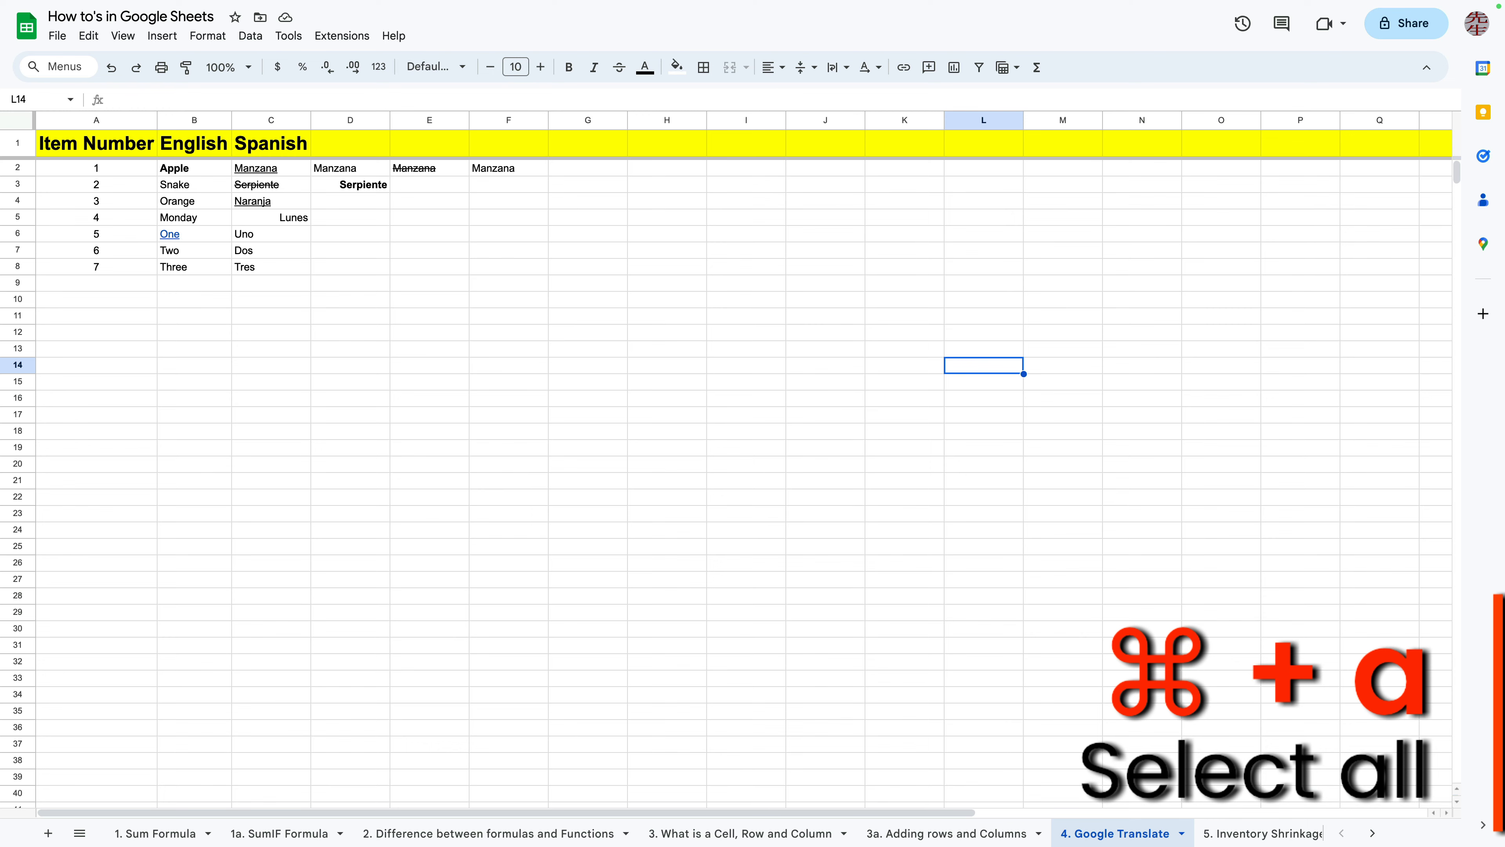
{"action": "key", "text": "super+a"}
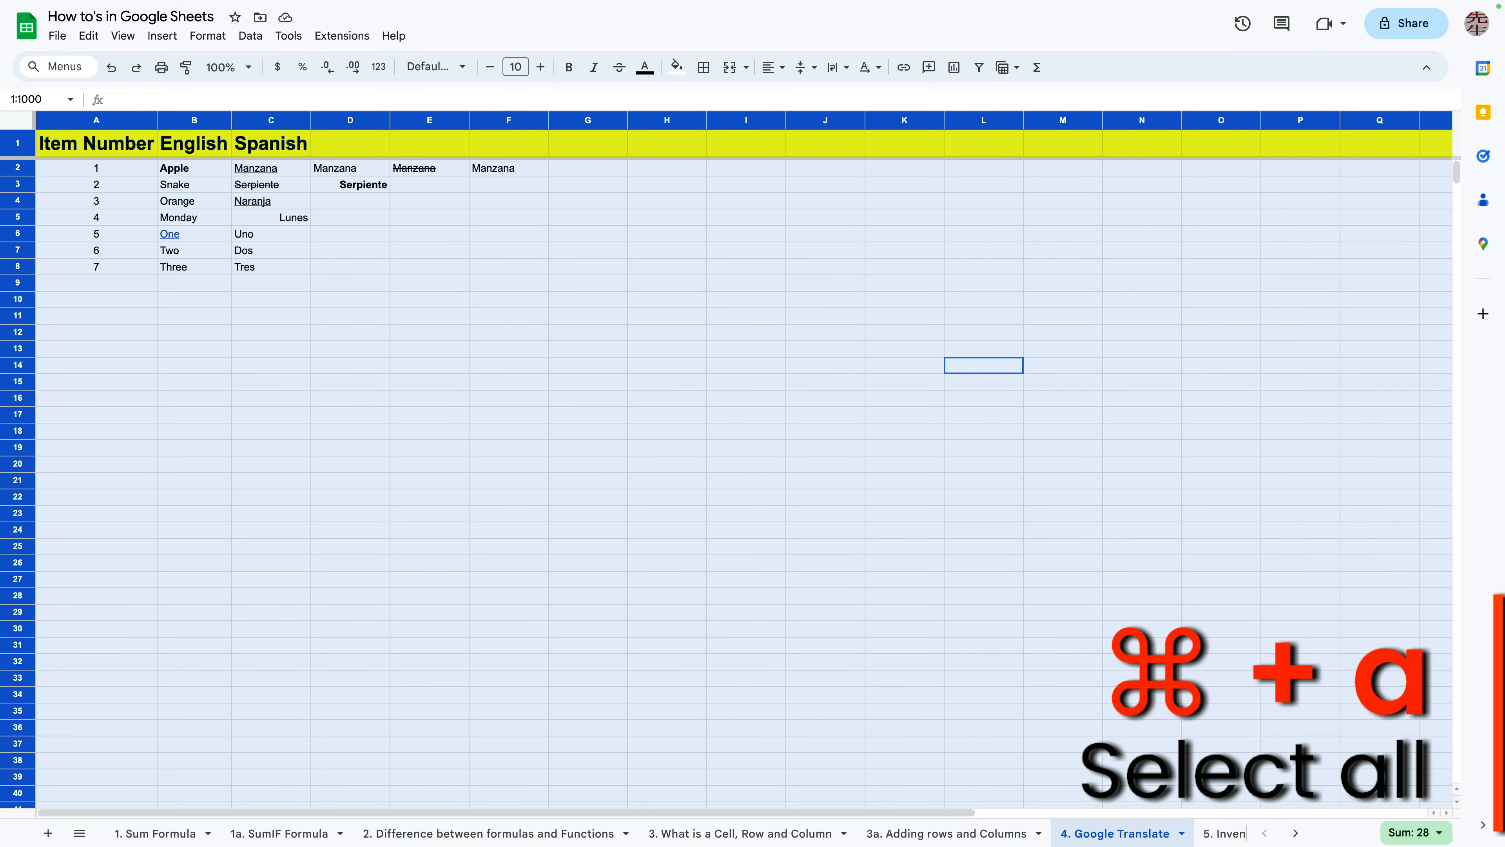
{"action": "left_click", "coordinate": [588, 316]}
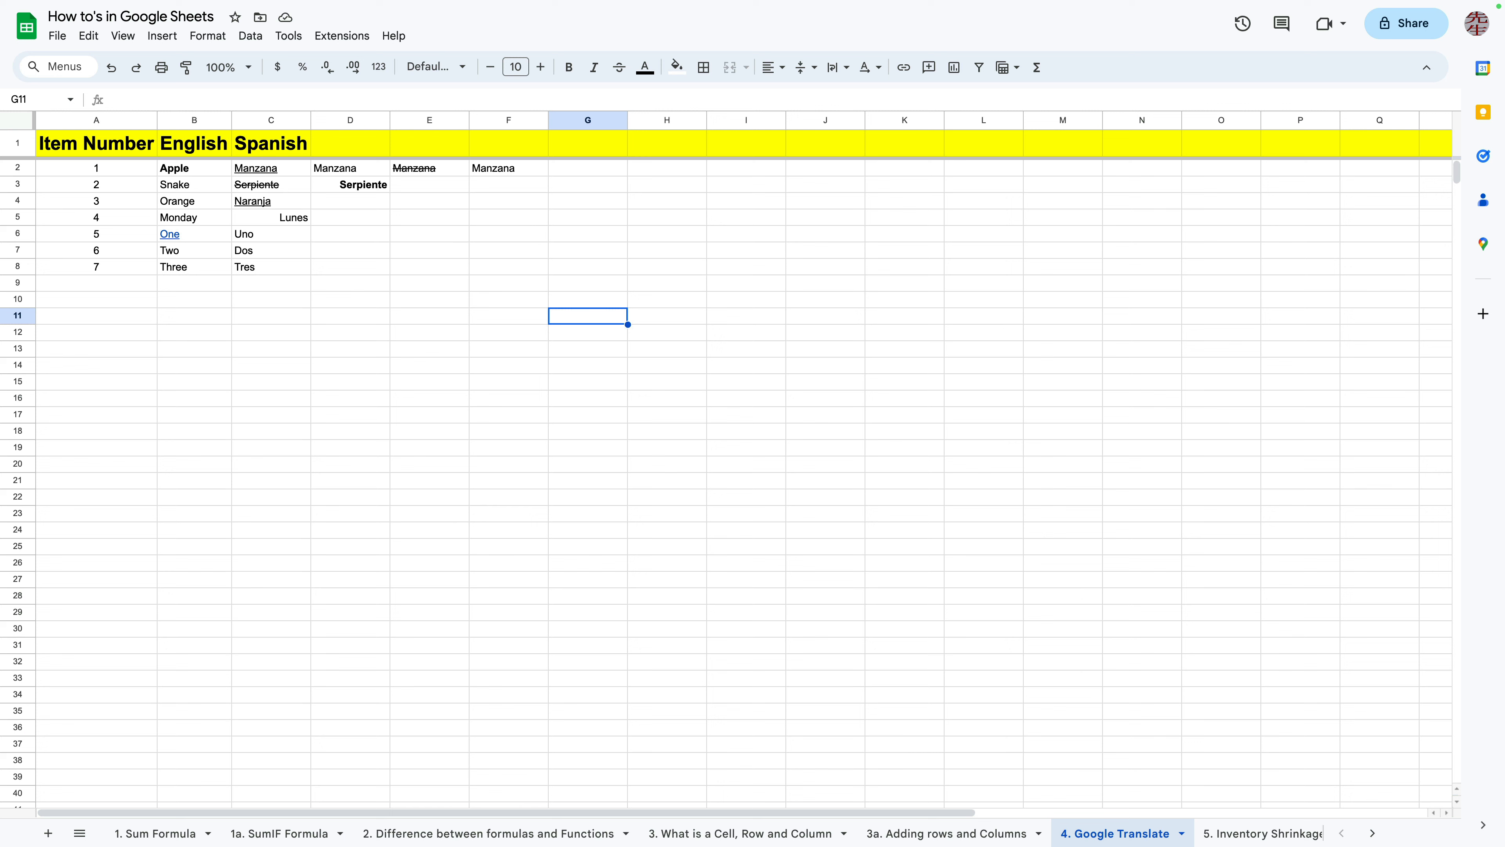
{"action": "left_click", "coordinate": [271, 217]}
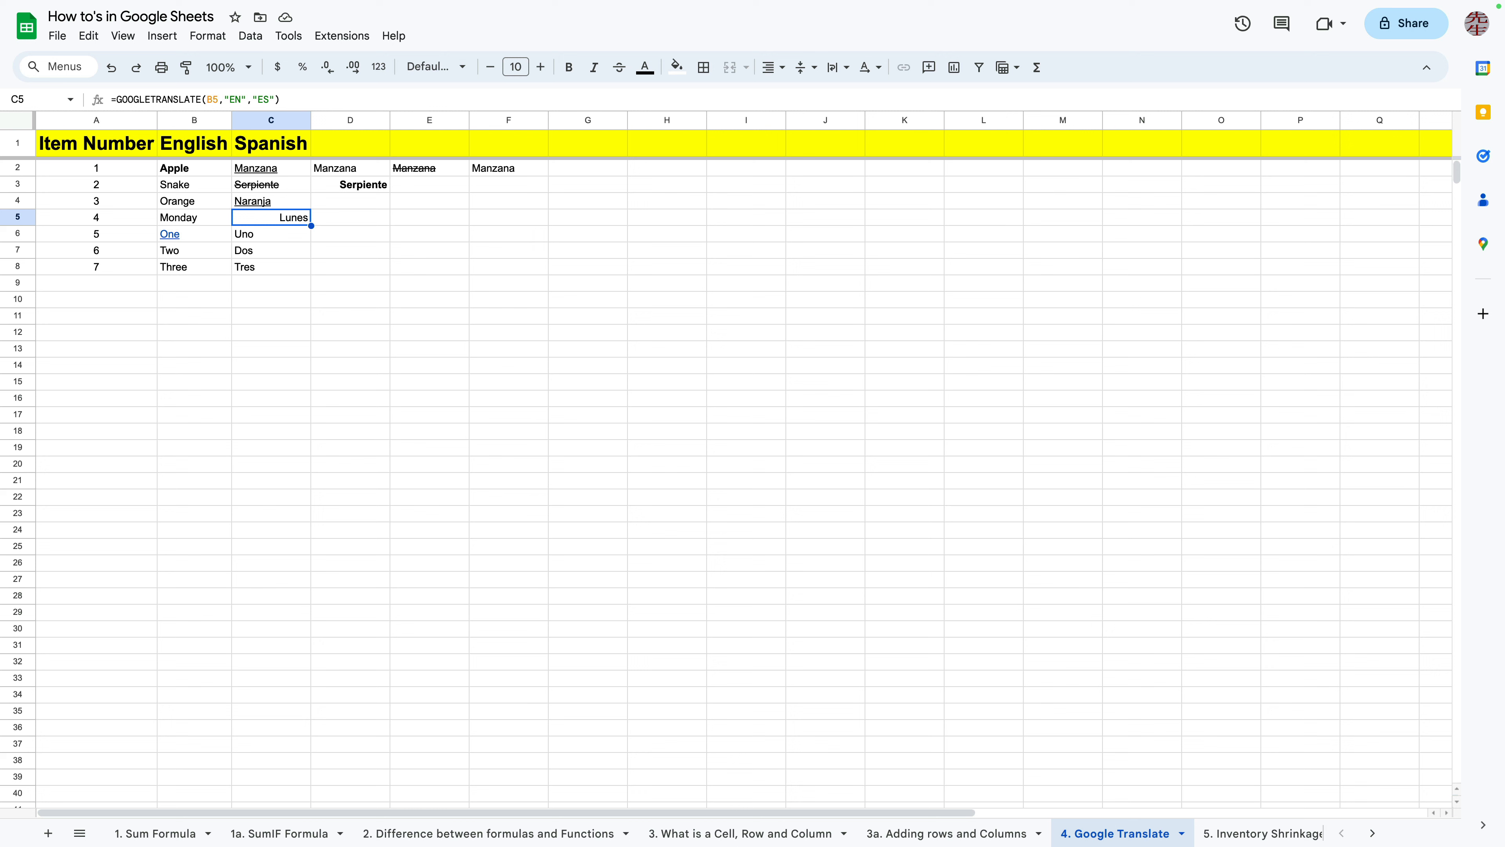
{"action": "left_click", "coordinate": [195, 218]}
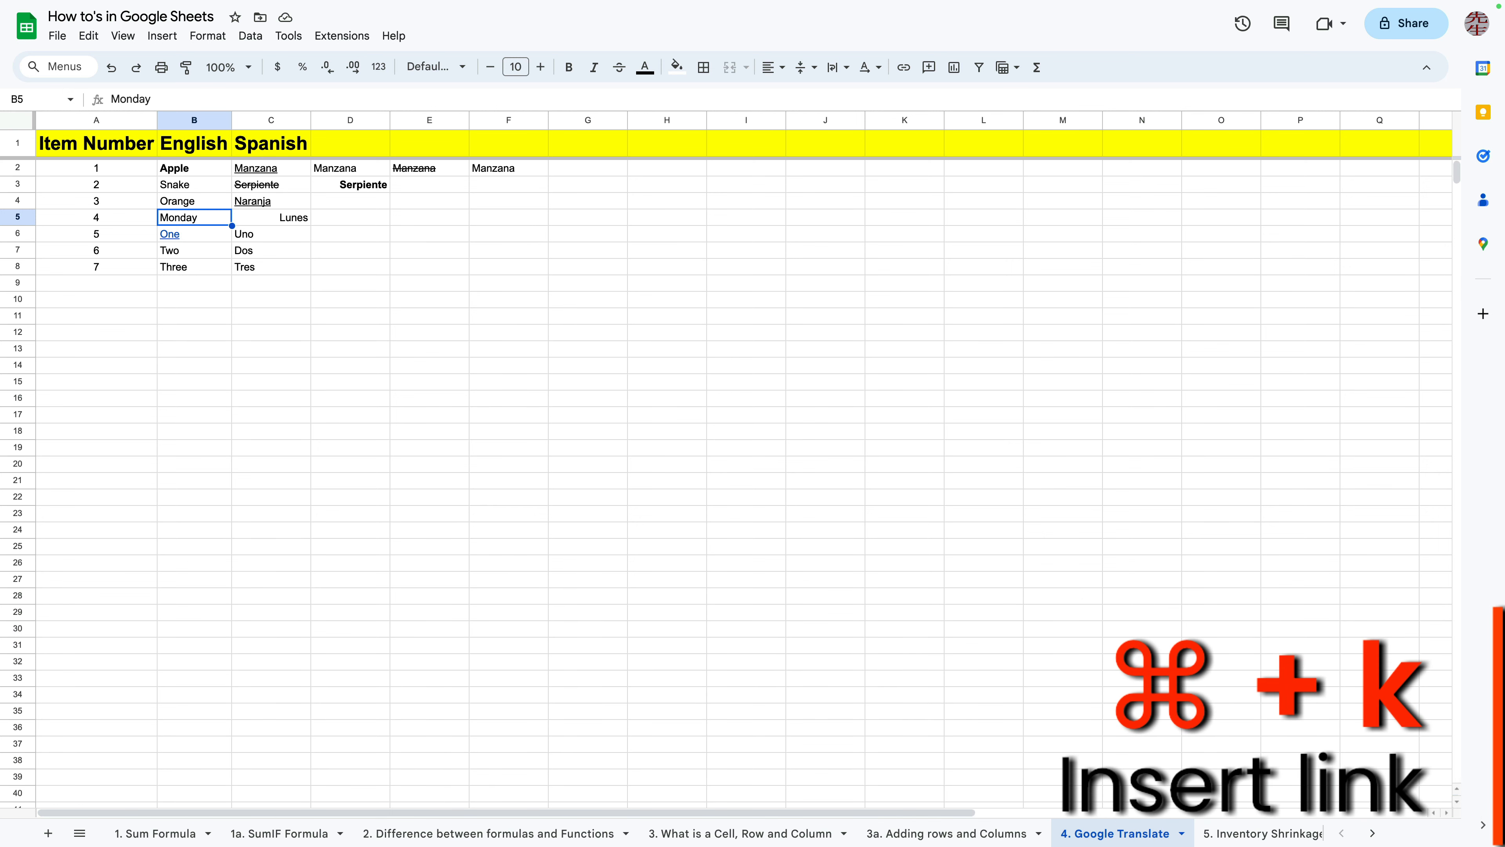
{"action": "key", "text": "super+k"}
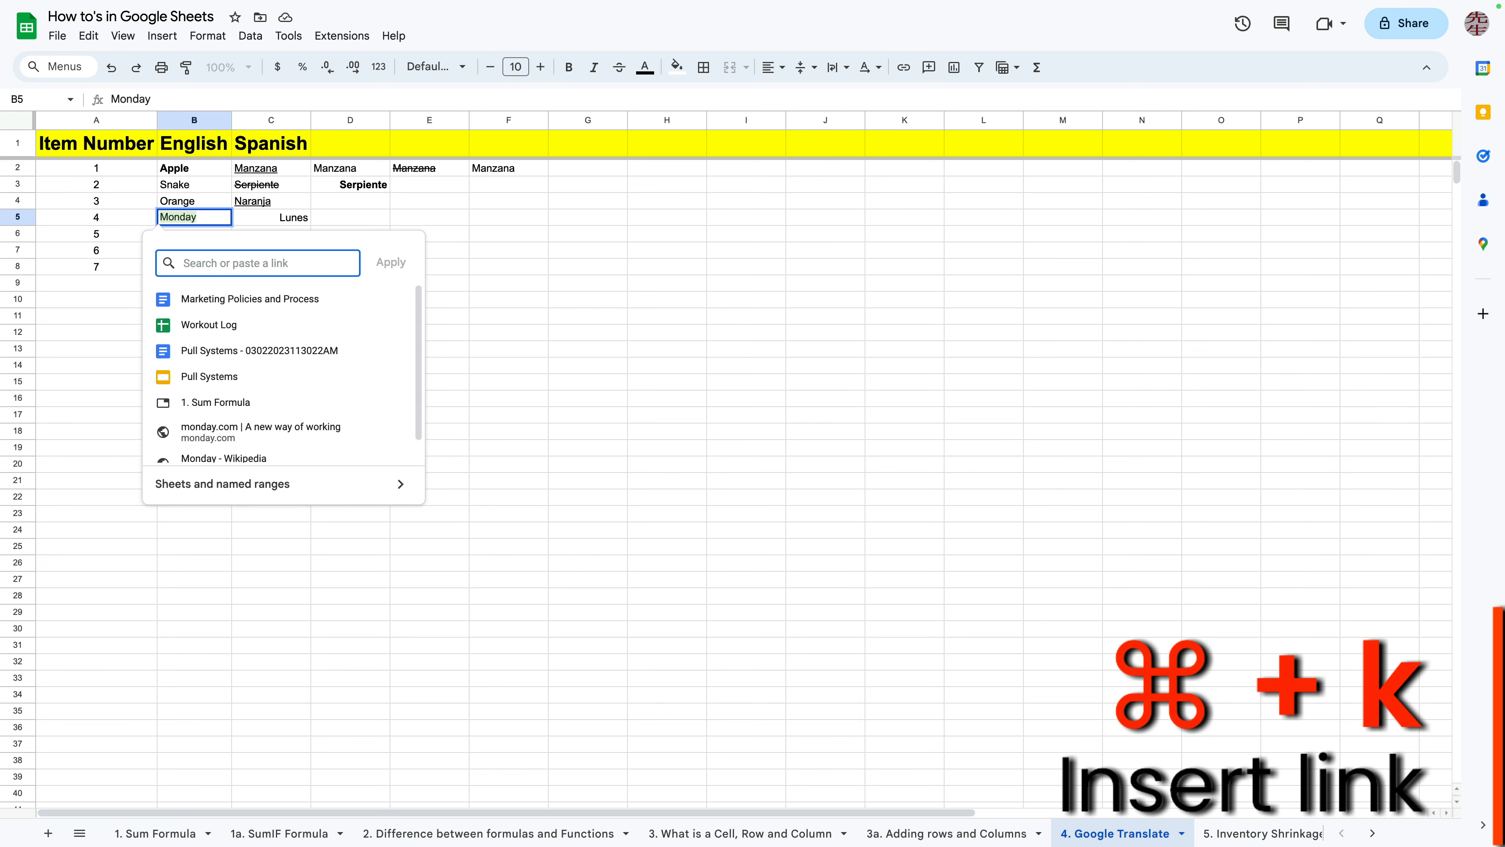
{"action": "key", "text": "Down"}
{"action": "key", "text": "Down"}
{"action": "key", "text": "Down"}
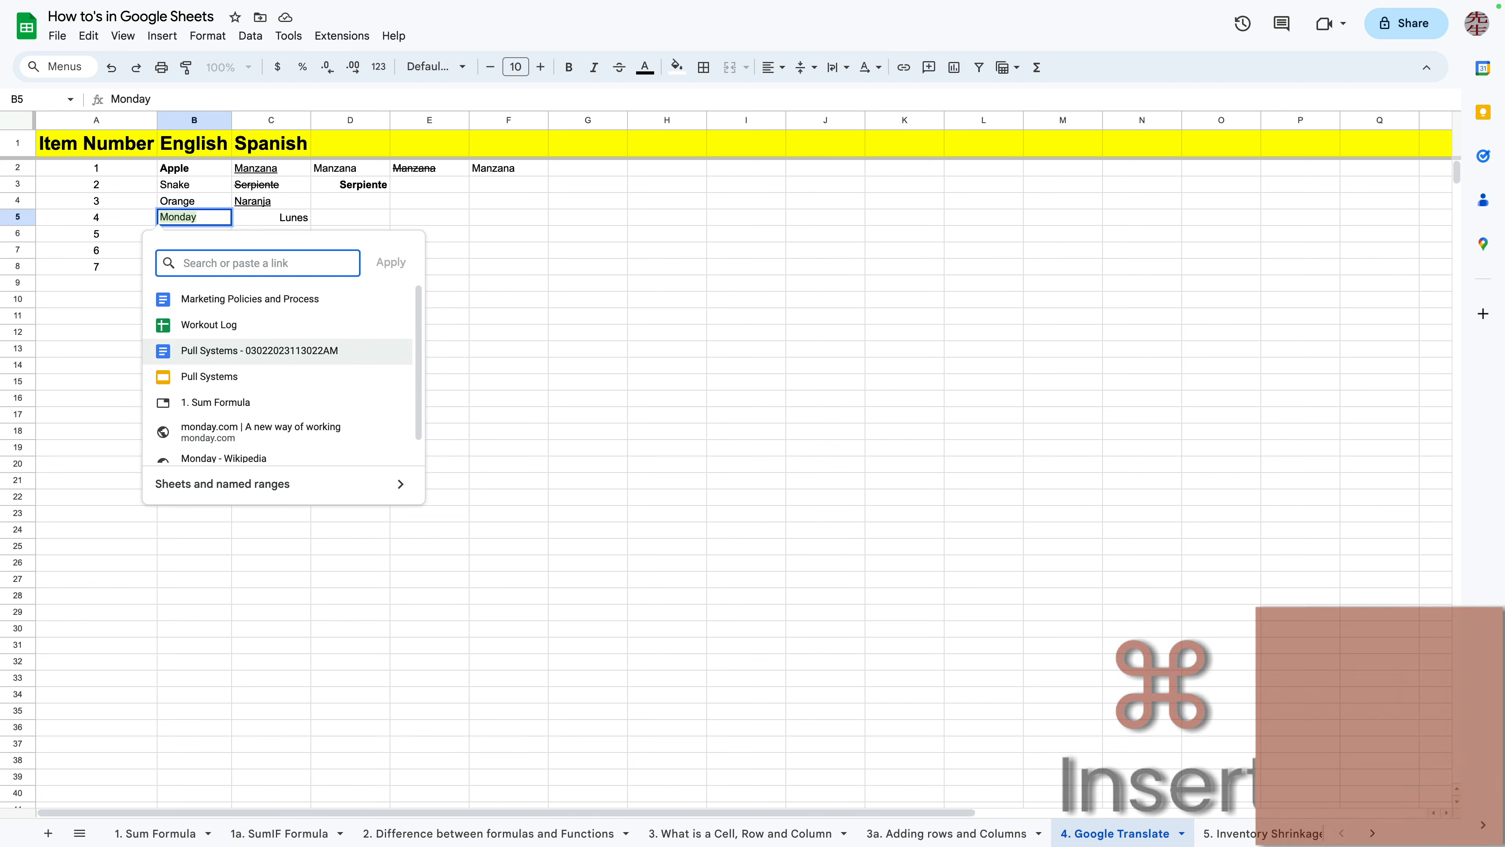
{"action": "key", "text": "Return"}
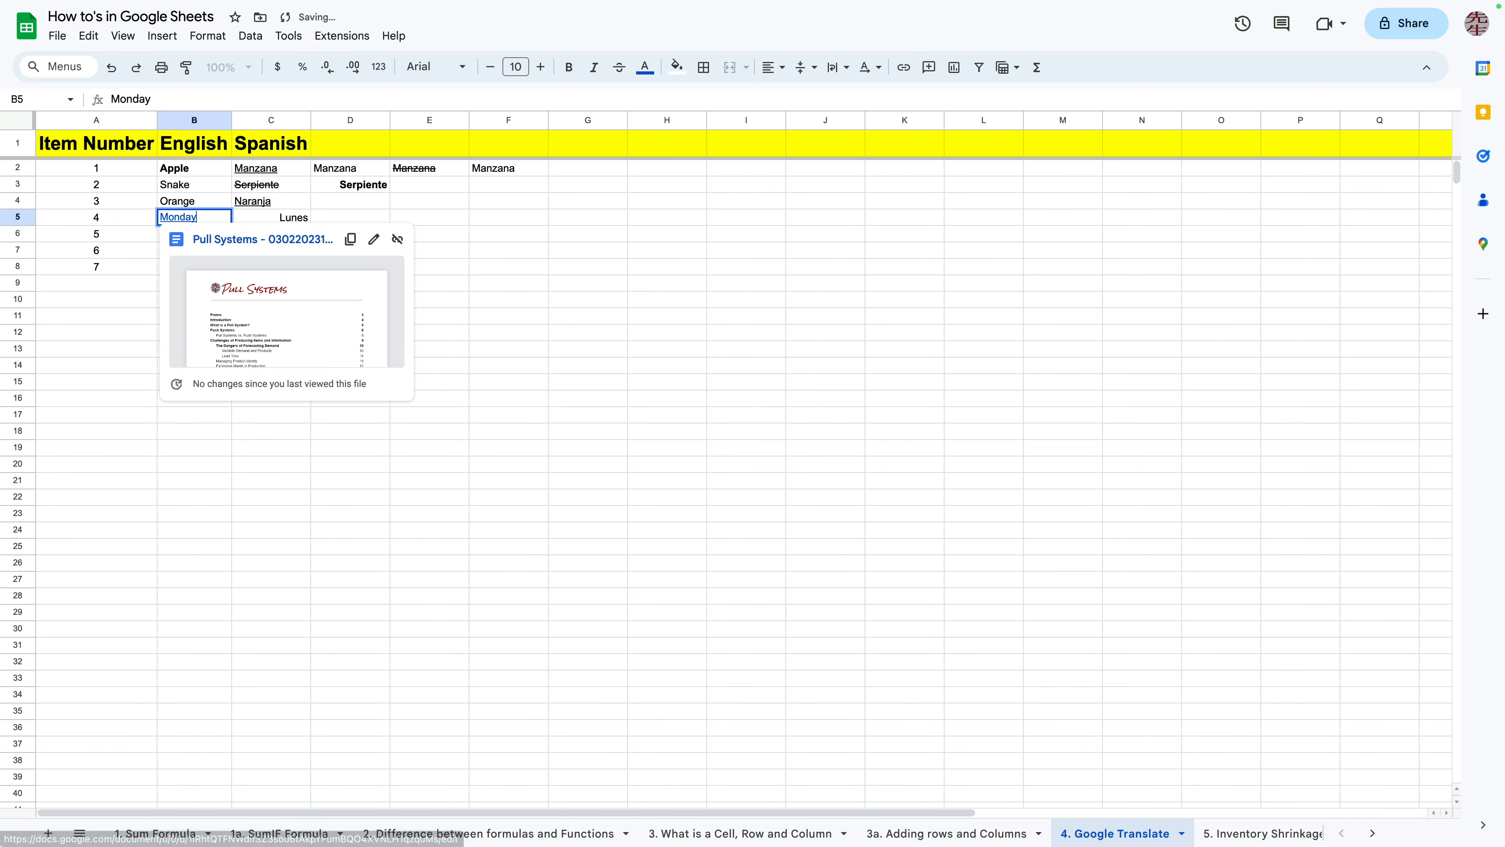
Open the linked Pull Systems document from cell B5 and scroll through its pages
{"action": "left_click", "coordinate": [587, 316]}
{"action": "left_click", "coordinate": [178, 217]}
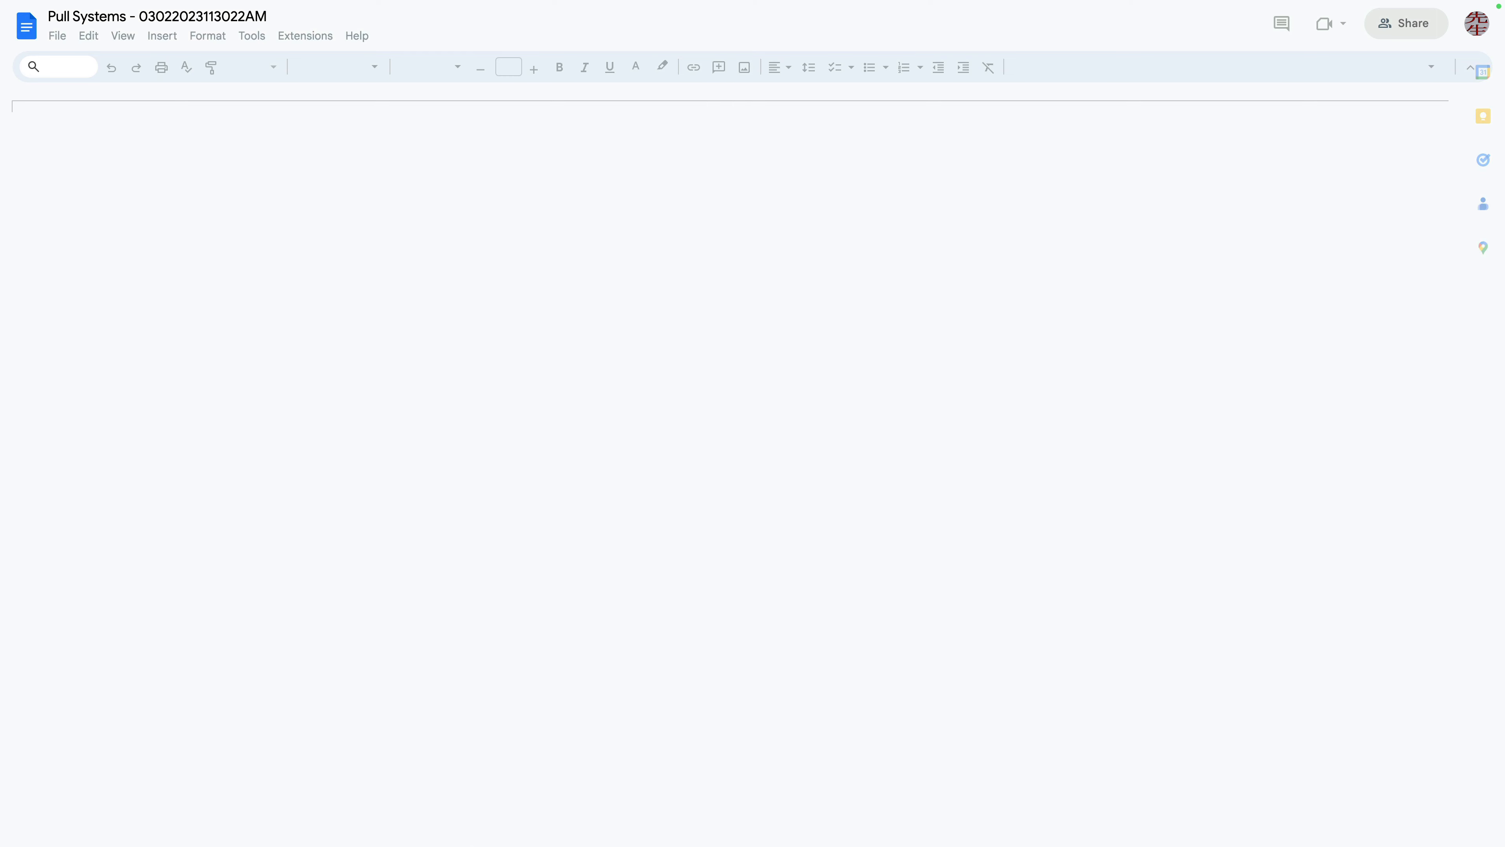
{"action": "scroll", "coordinate": [603, 475], "scroll_direction": "down", "scroll_amount": 20}
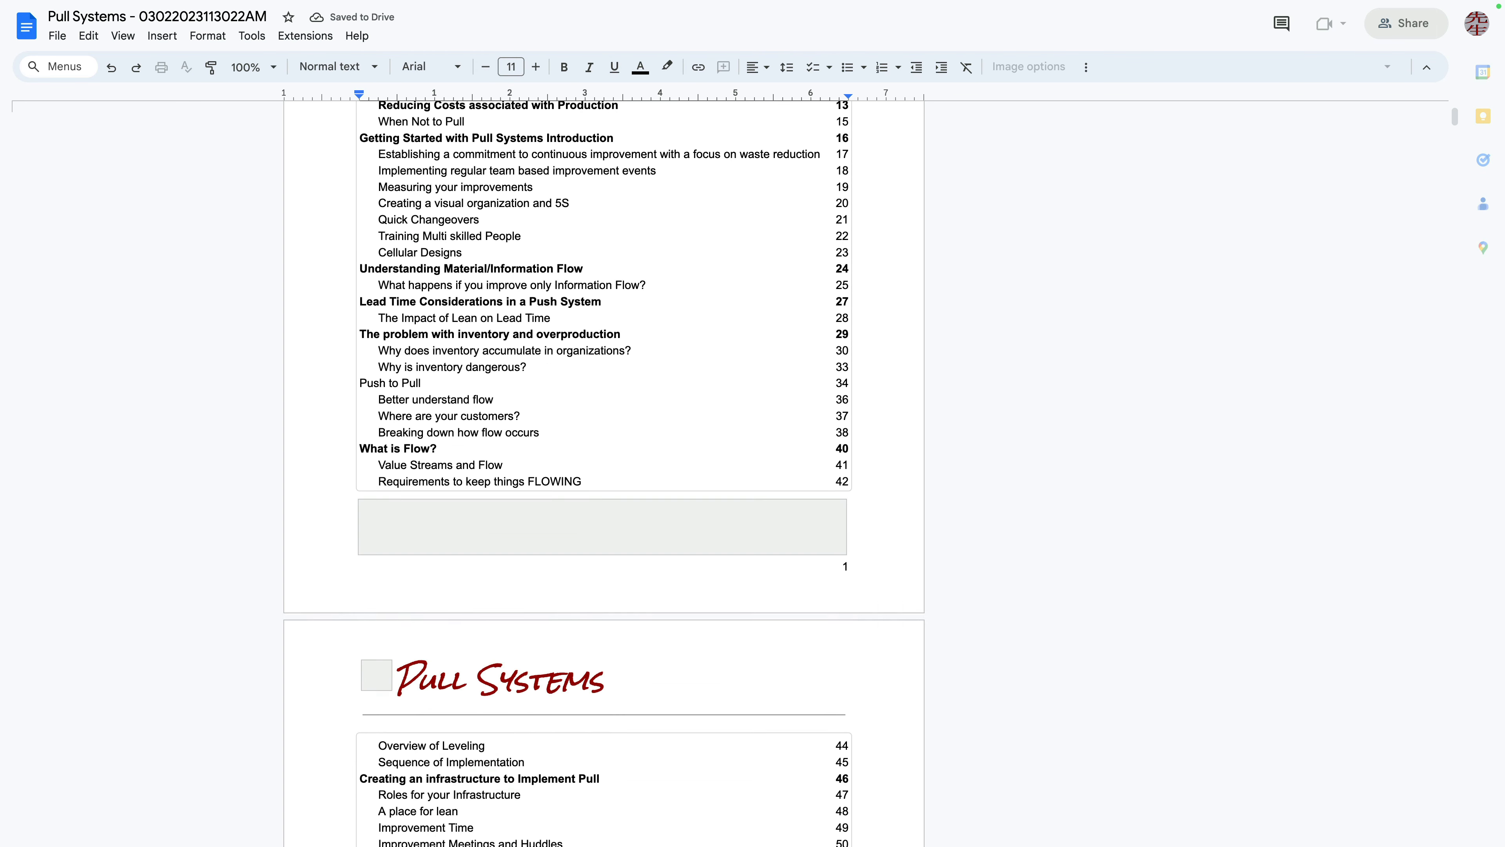
{"action": "scroll", "coordinate": [604, 475], "scroll_direction": "down", "scroll_amount": 15}
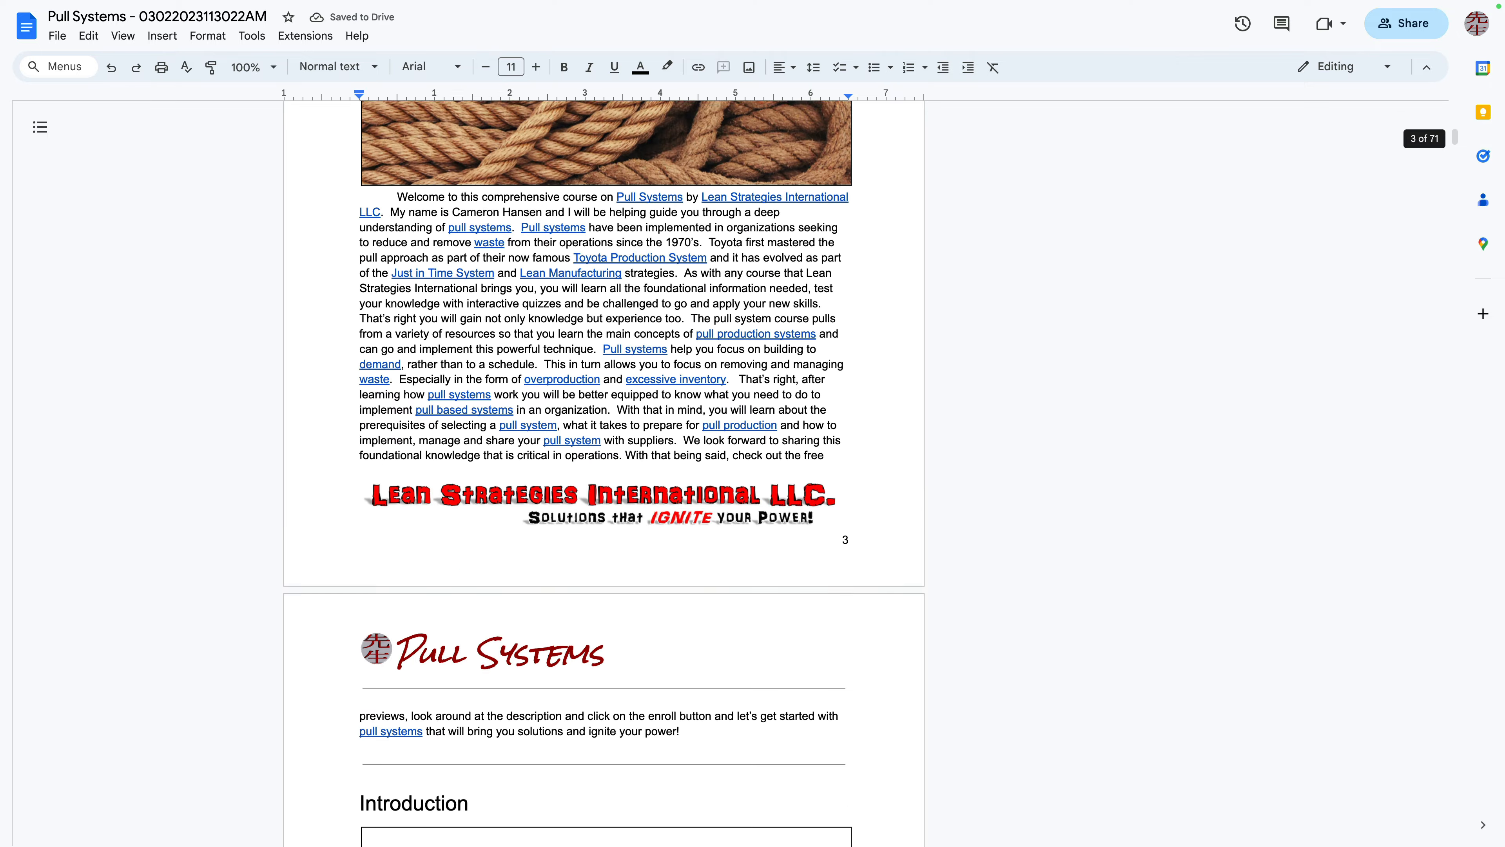